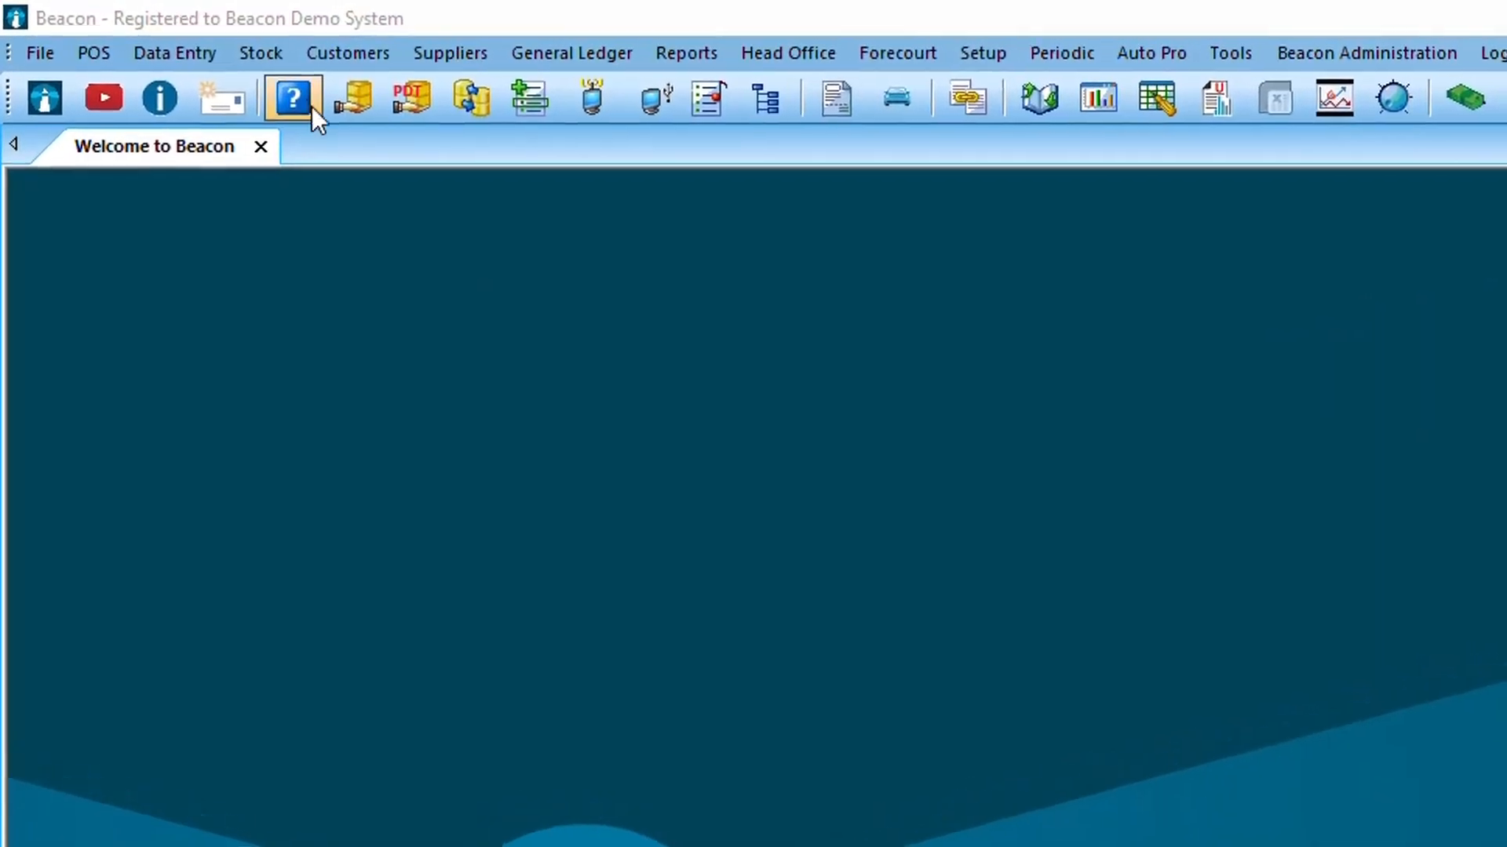
Step: Open the POS button editor and log on with the user code and account password
click(129, 50)
mouse_move(110, 55)
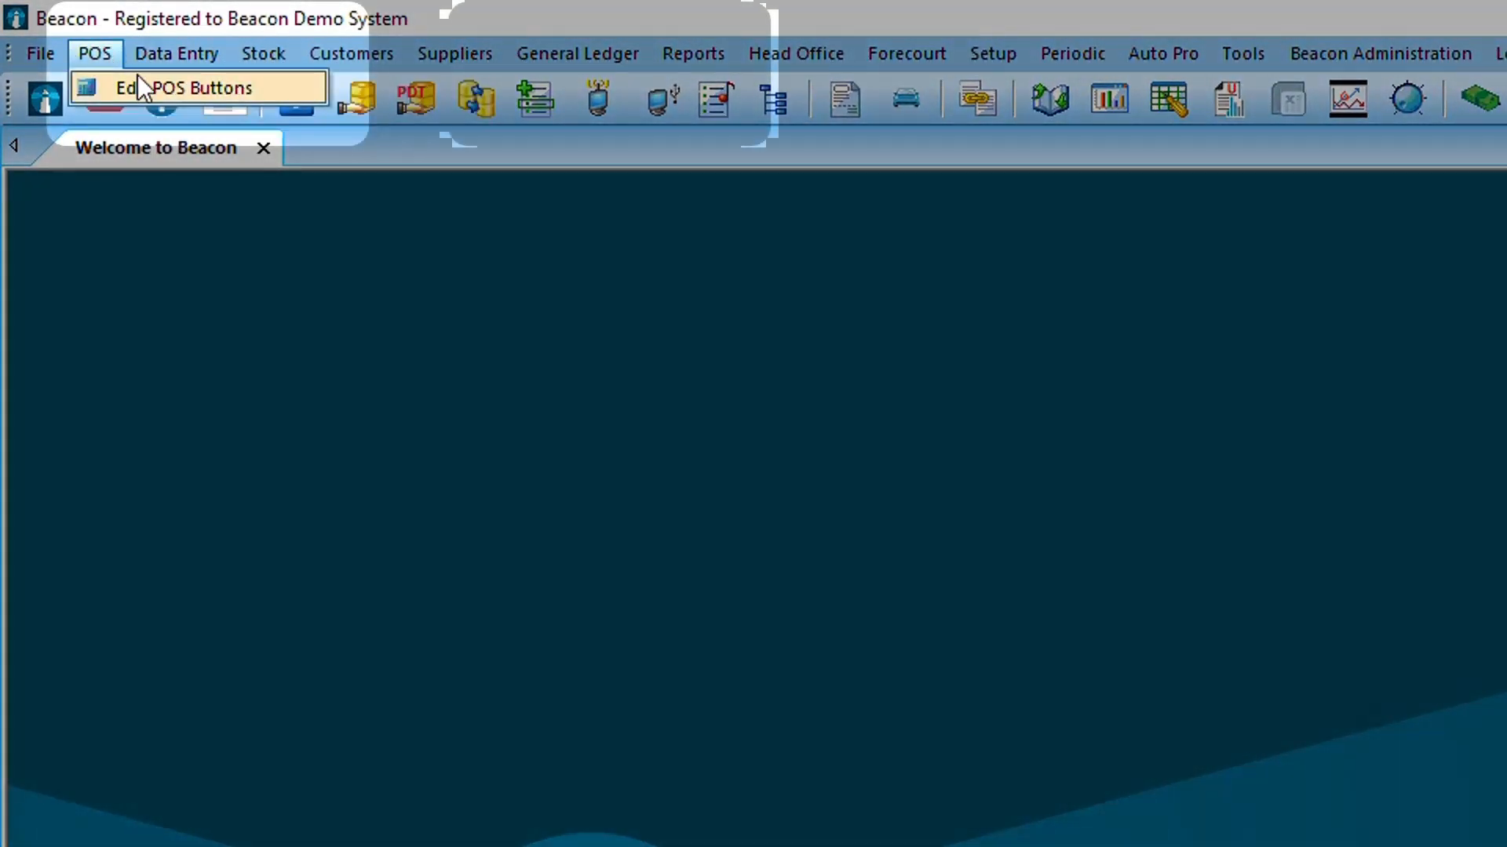
click(118, 87)
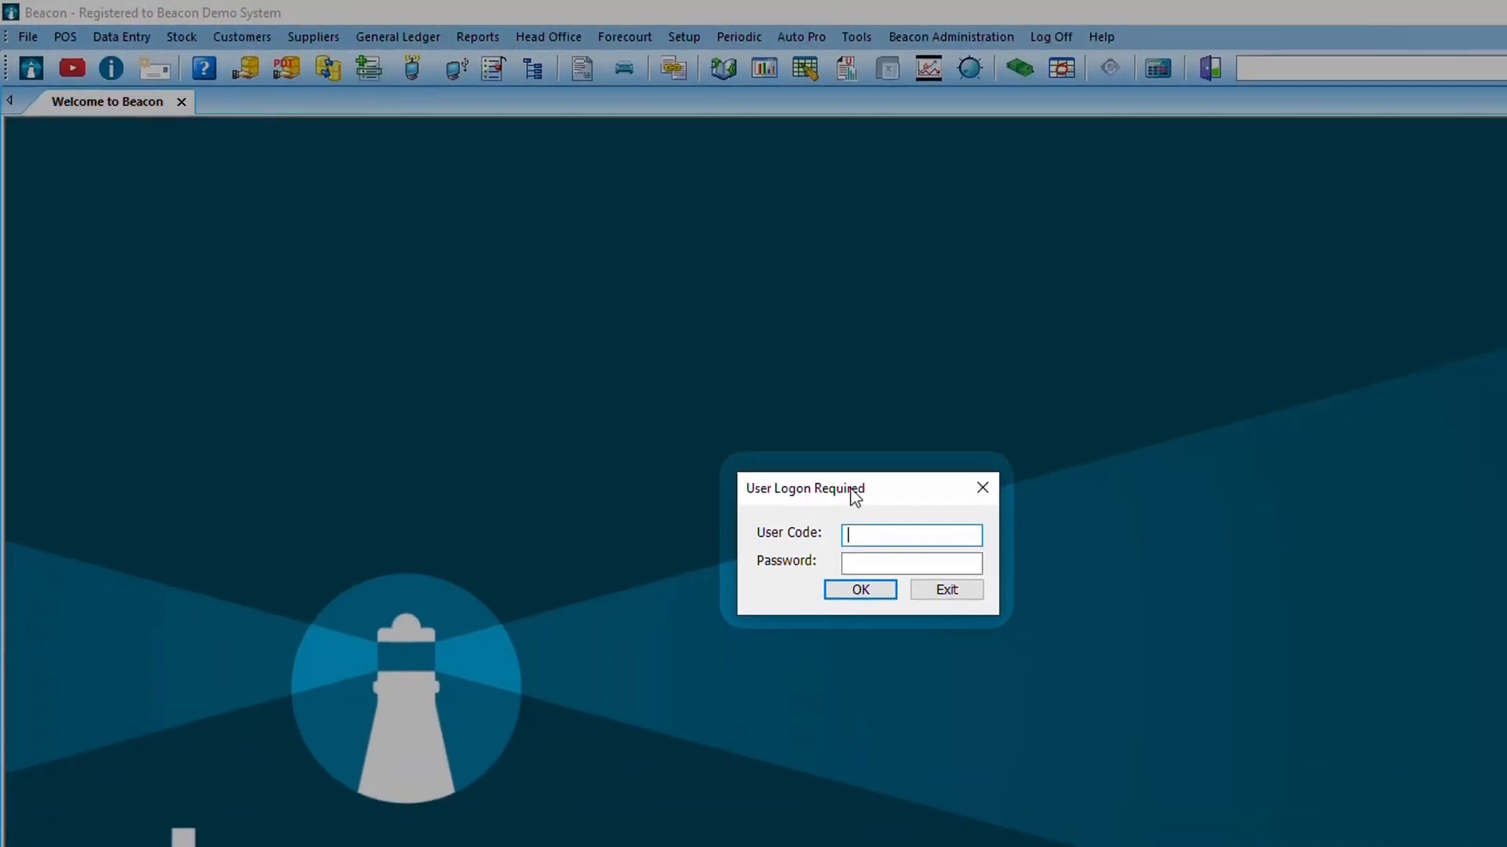
text(BEACON)
key(Tab)
text(BE••)
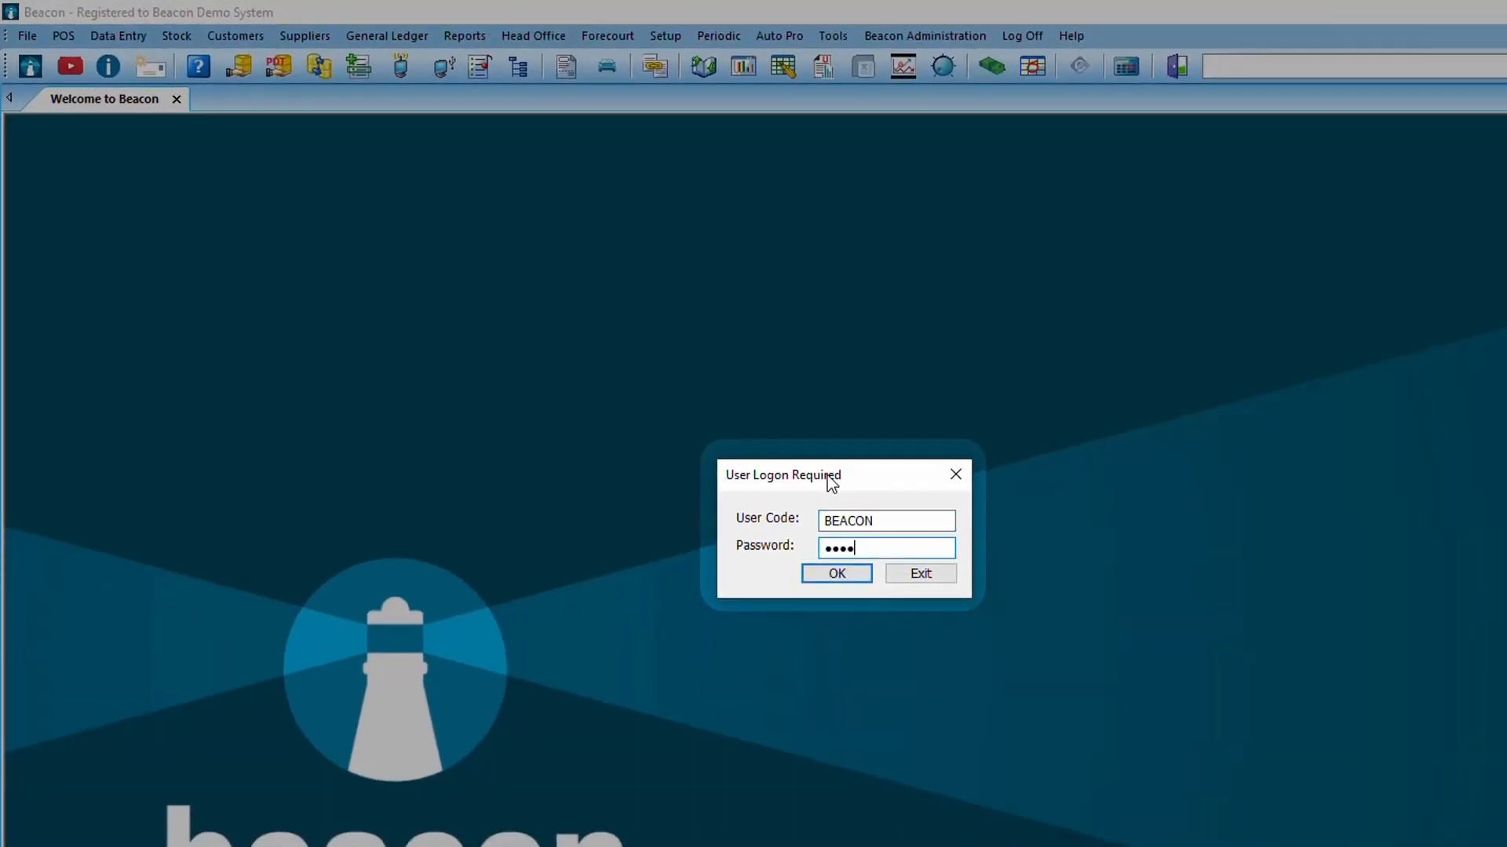
key(BackSpace)
key(BackSpace)
key(BackSpace)
key(BackSpace)
text(•••)
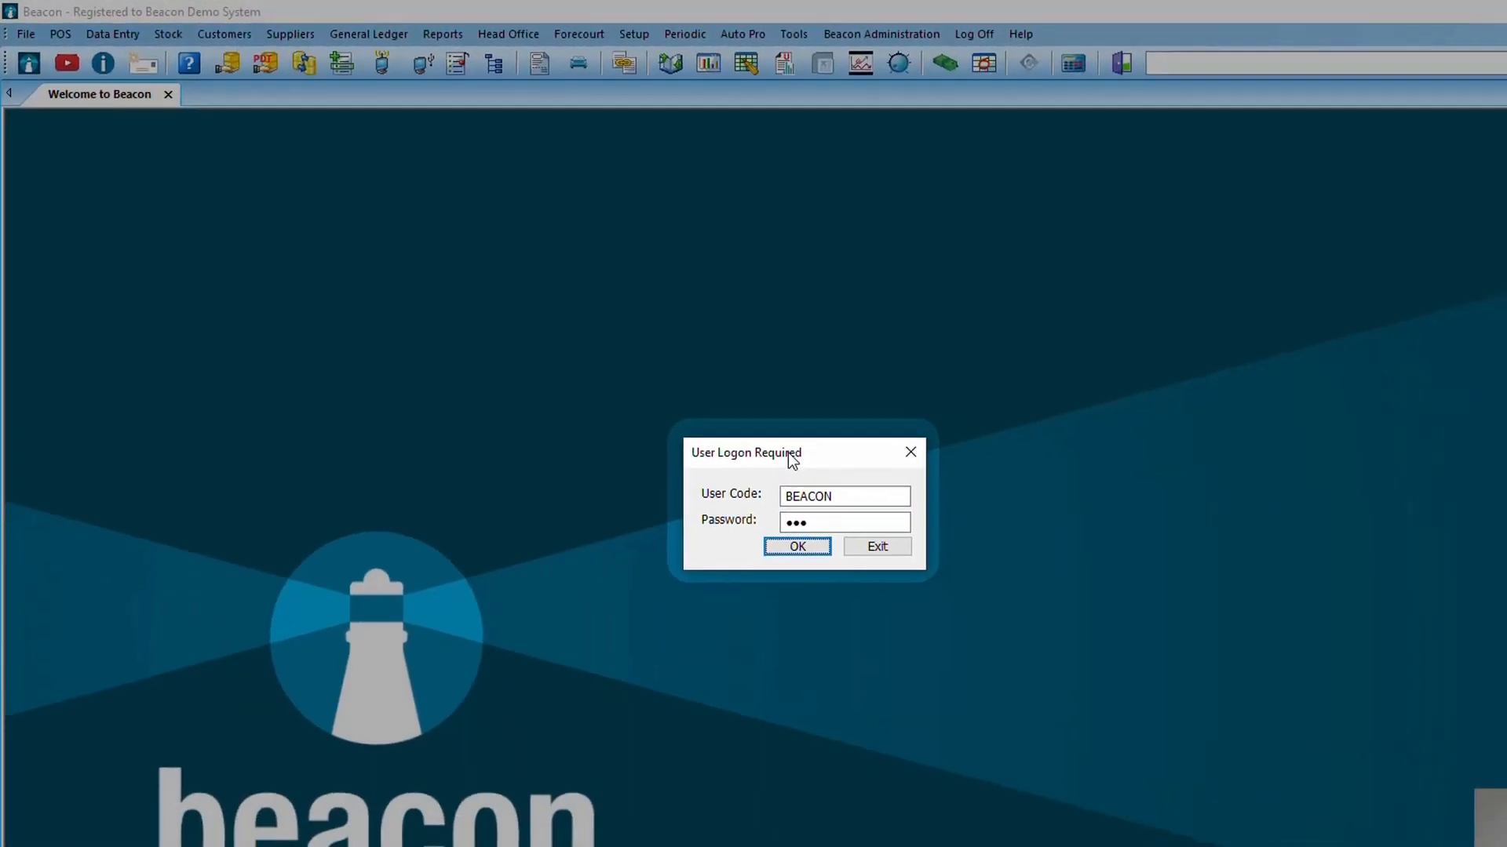
key(Return)
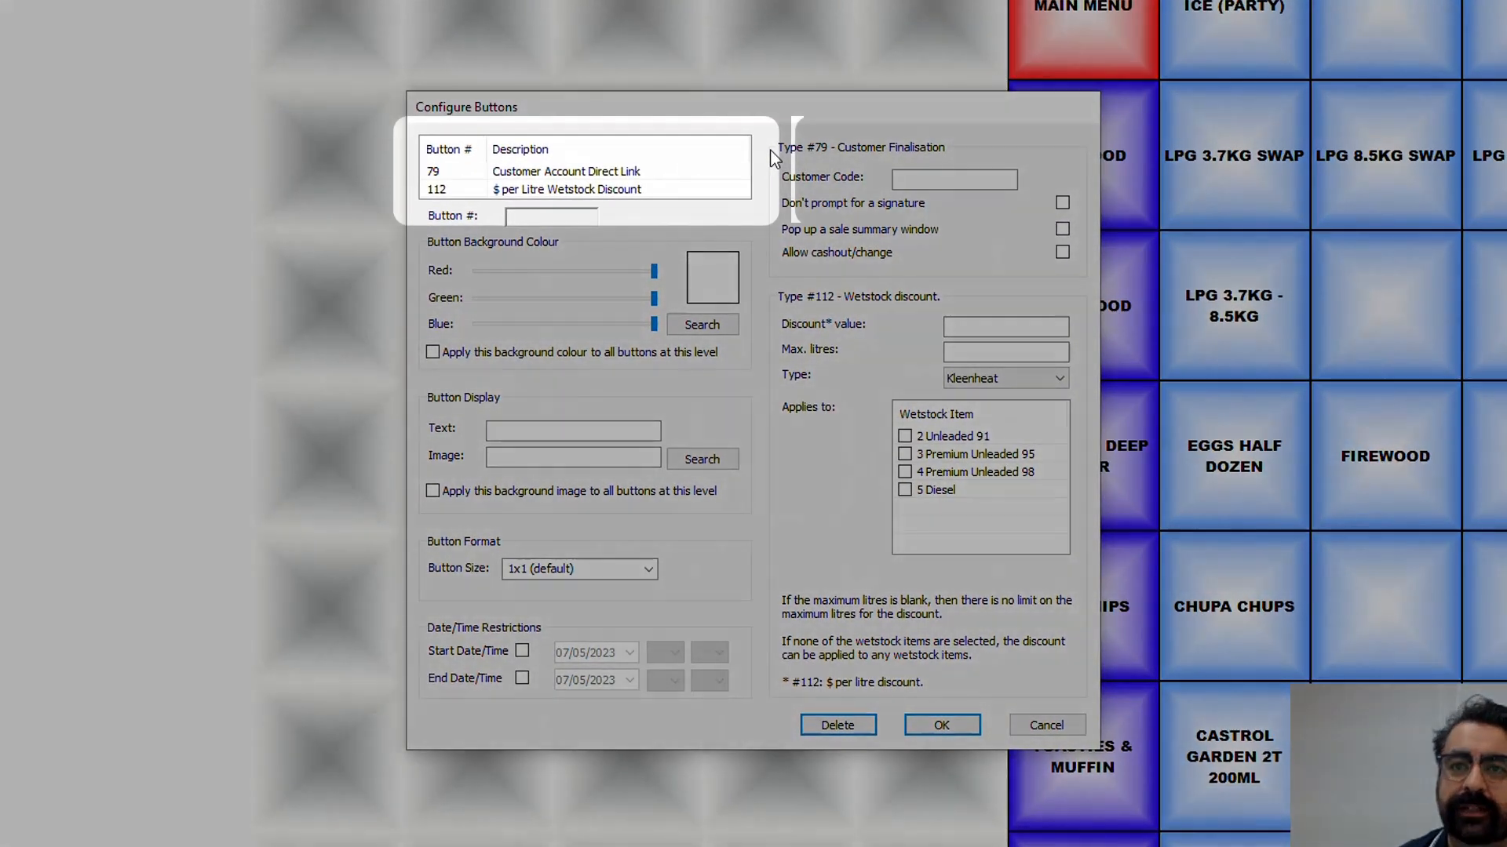
Step: Make the new button a $ per Litre Wetstock Discount (112) with the display text "4c DISCOUNT"
click(624, 191)
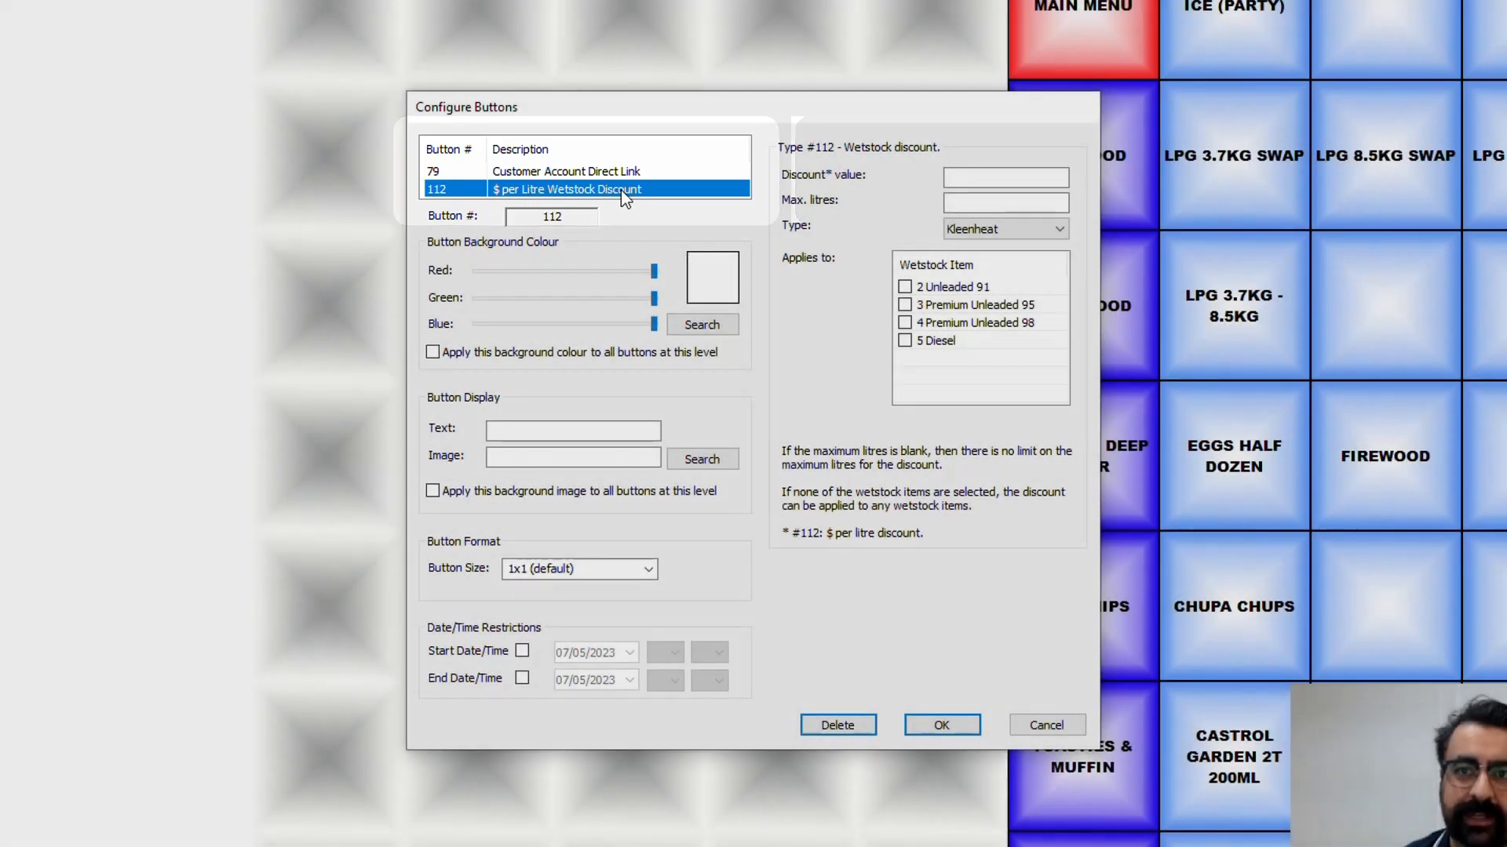
click(559, 430)
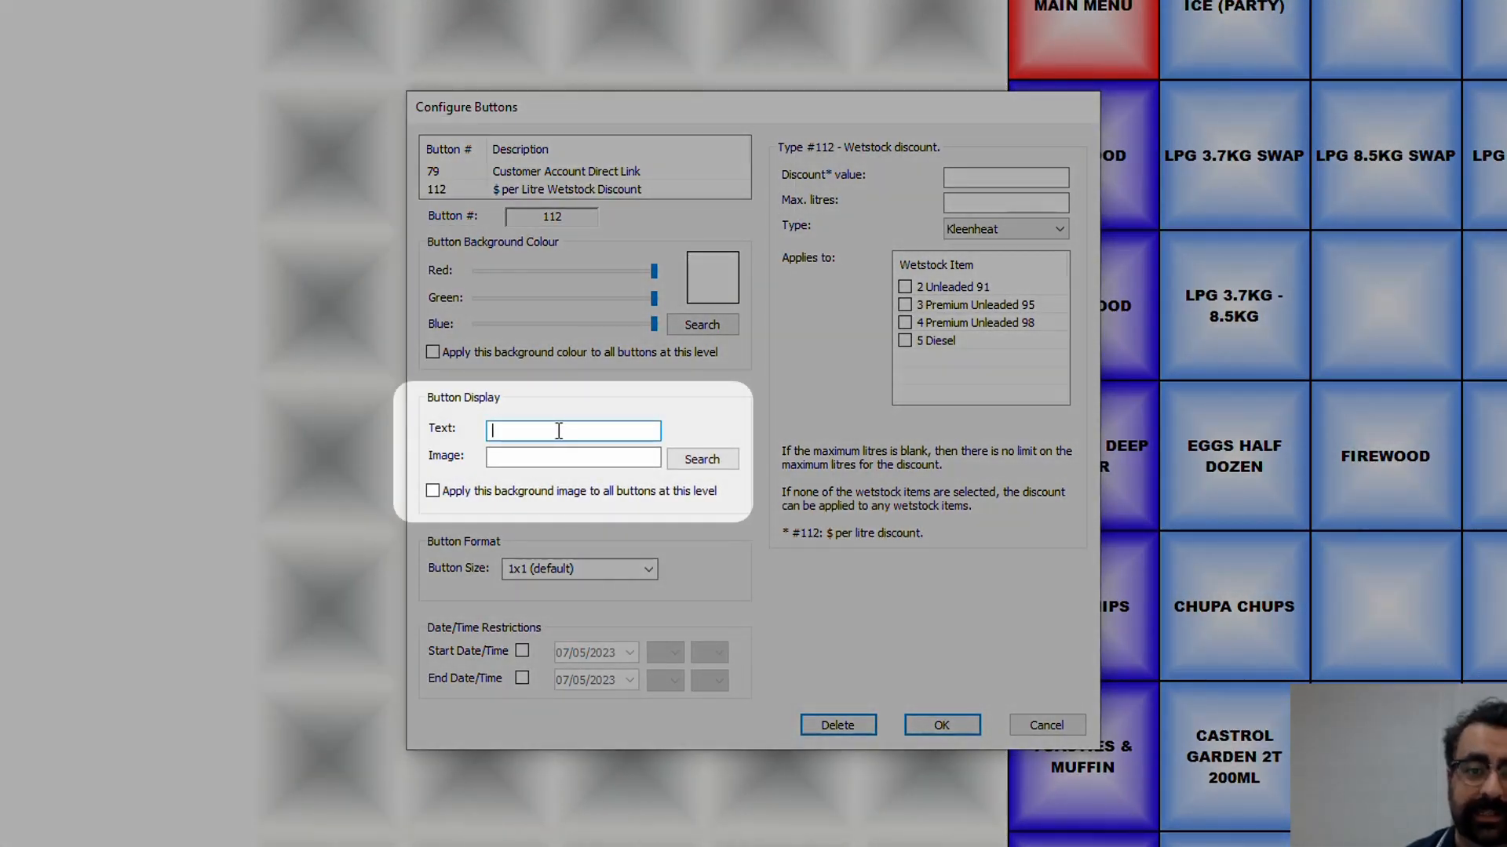
text(4c)
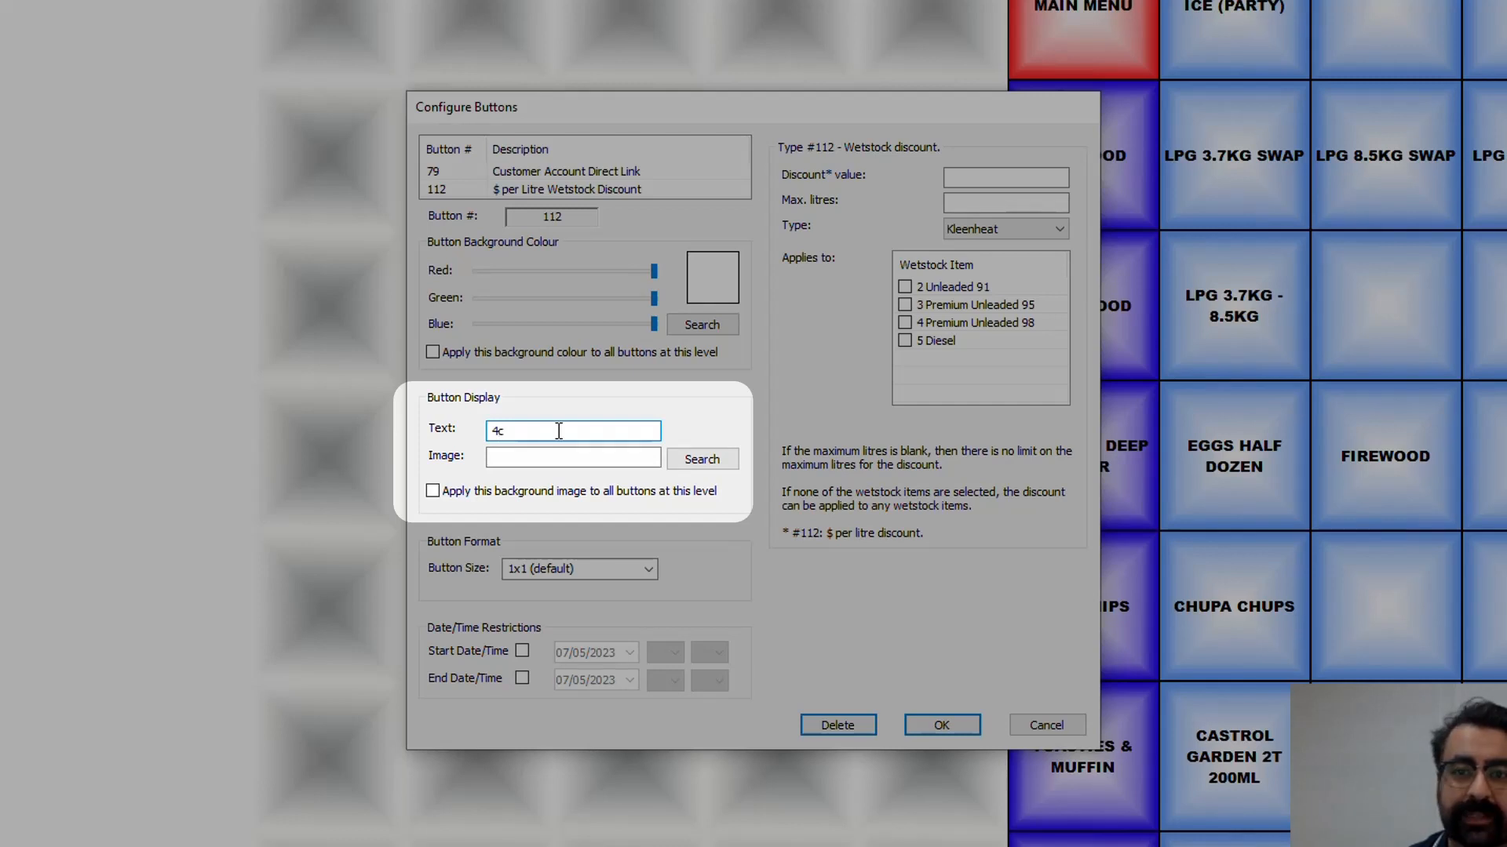
text( DISCOUNT)
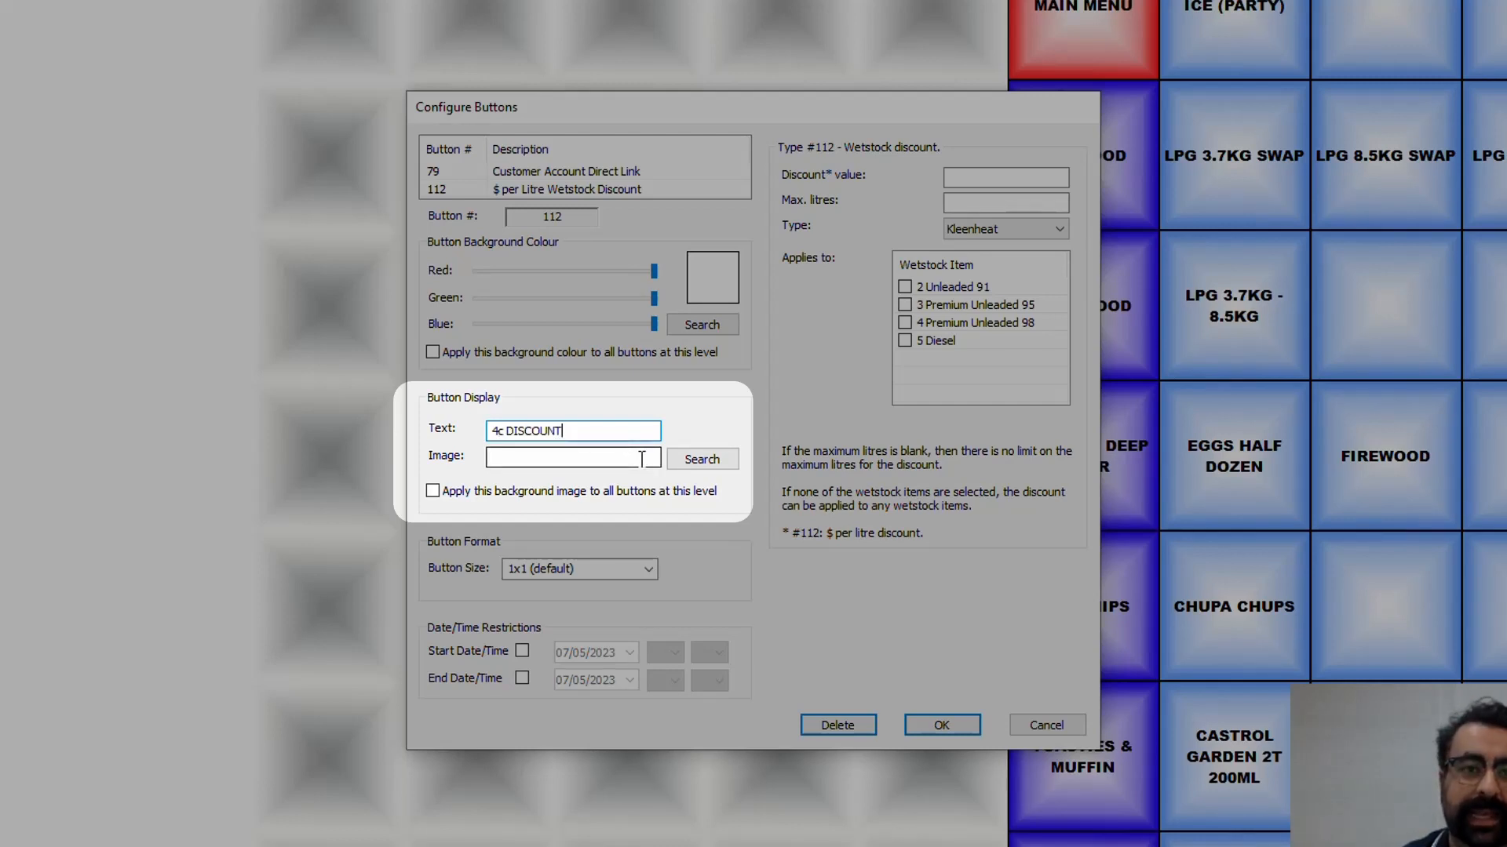
Step: Assign Button_BlueYellow3.bmp as the image of the 4c DISCOUNT button
click(711, 460)
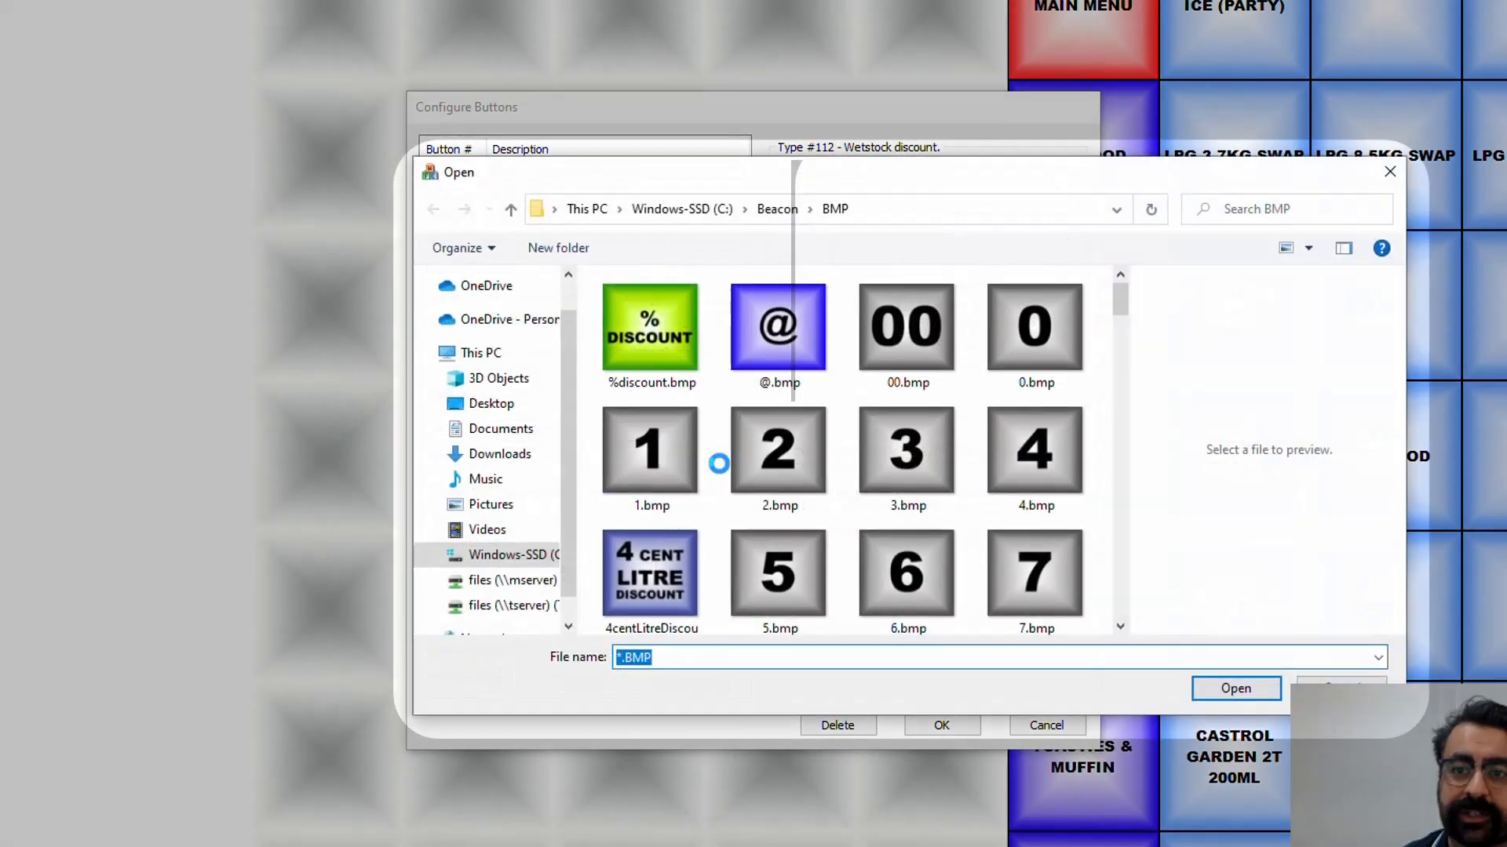
text(bu)
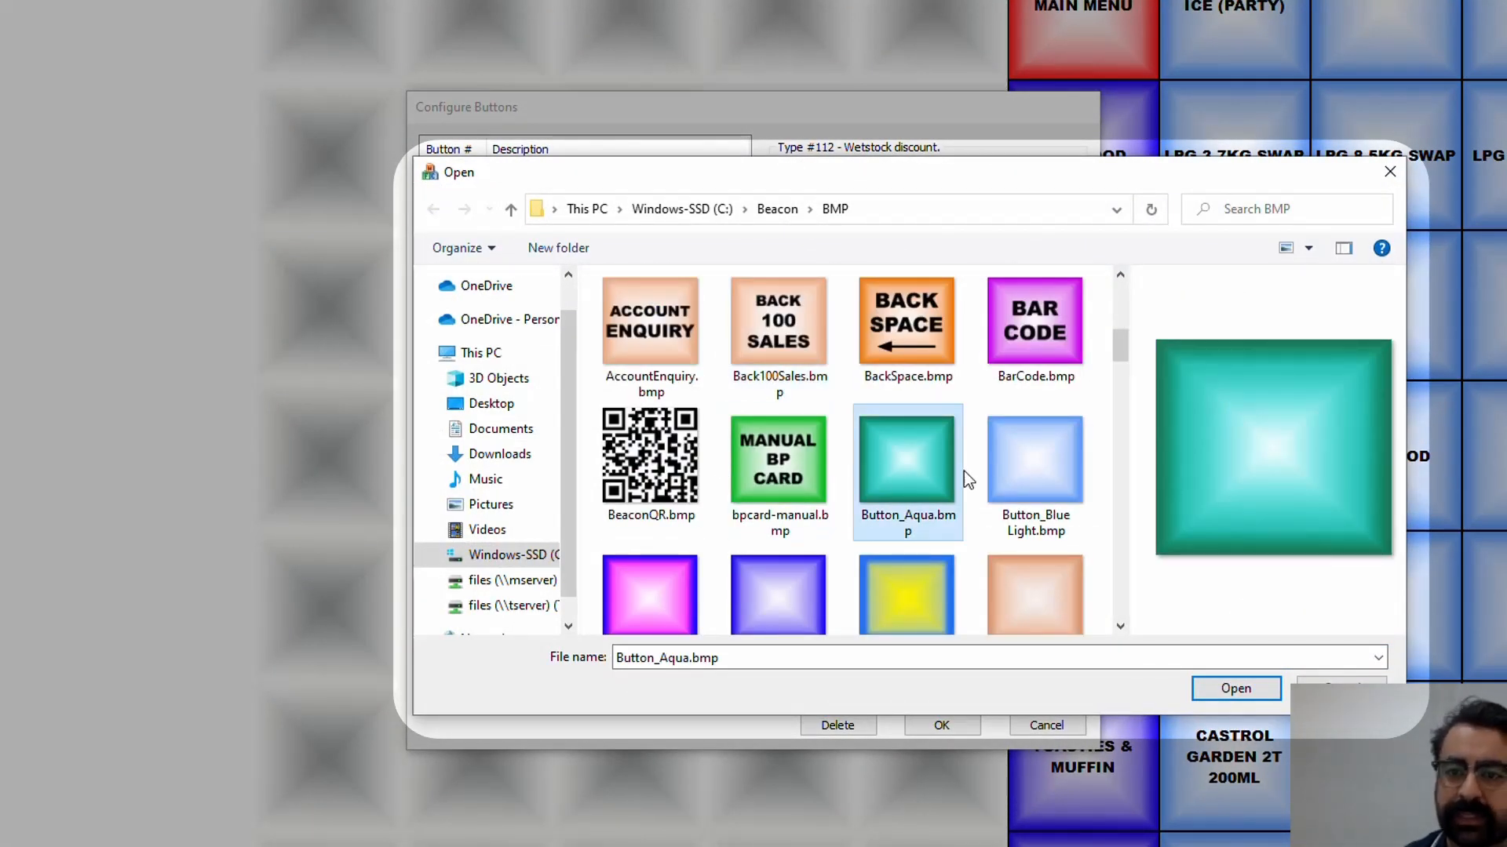
scroll(973, 468, down, 2)
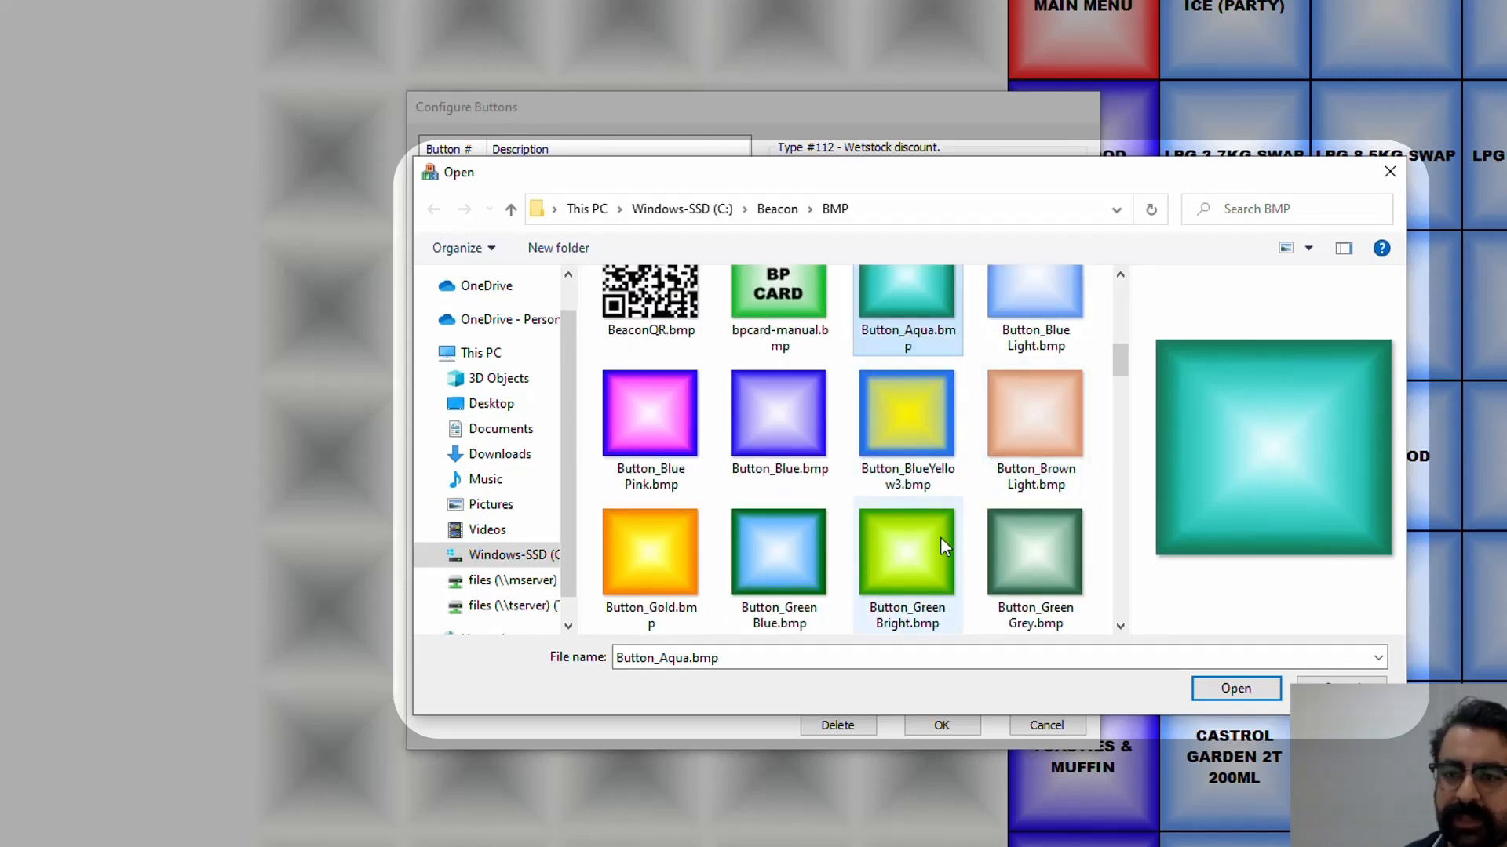
click(904, 416)
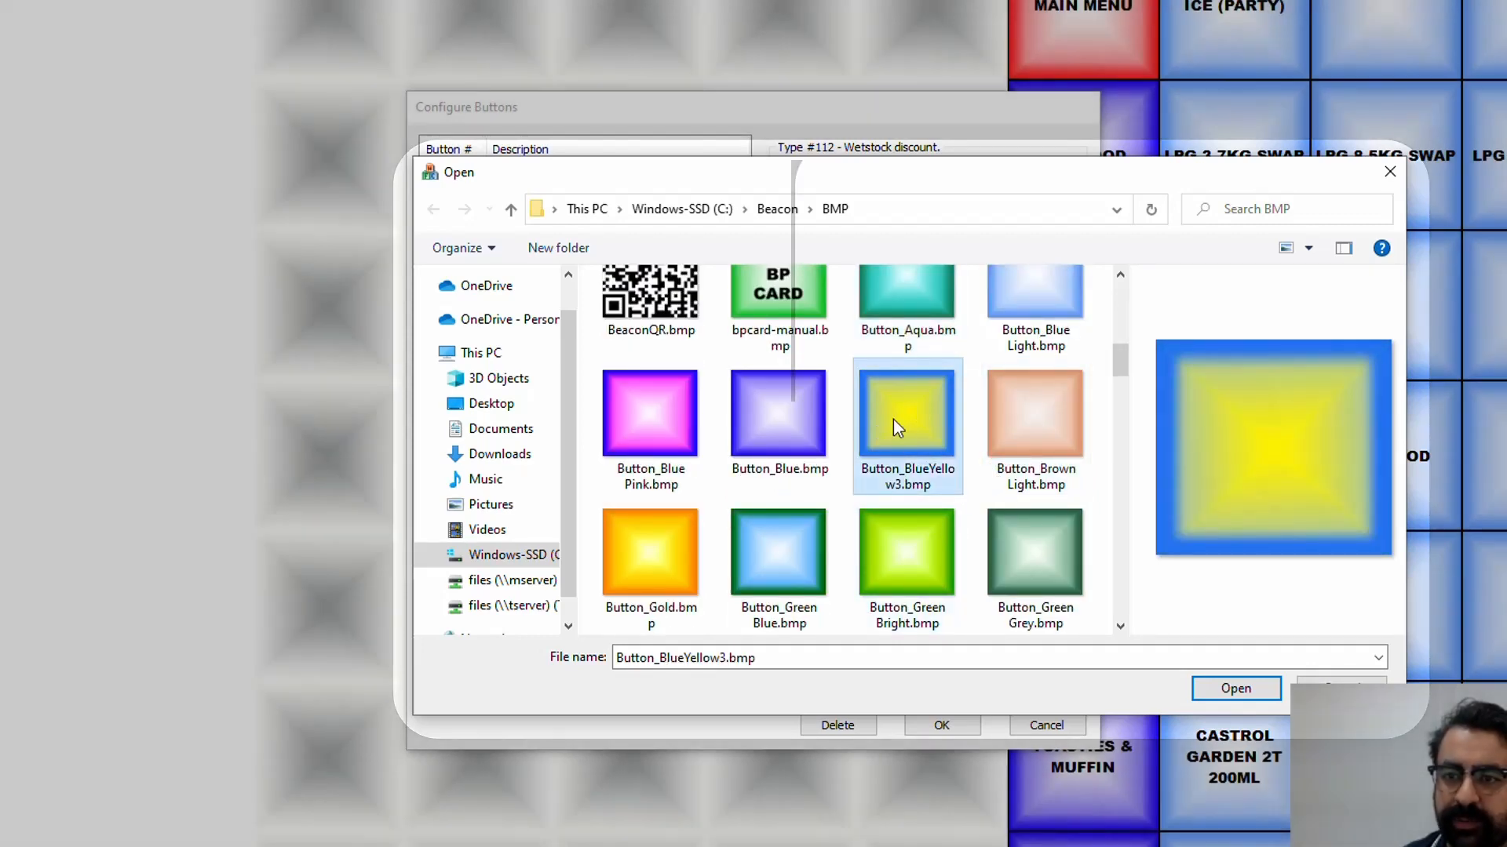
double_click(893, 419)
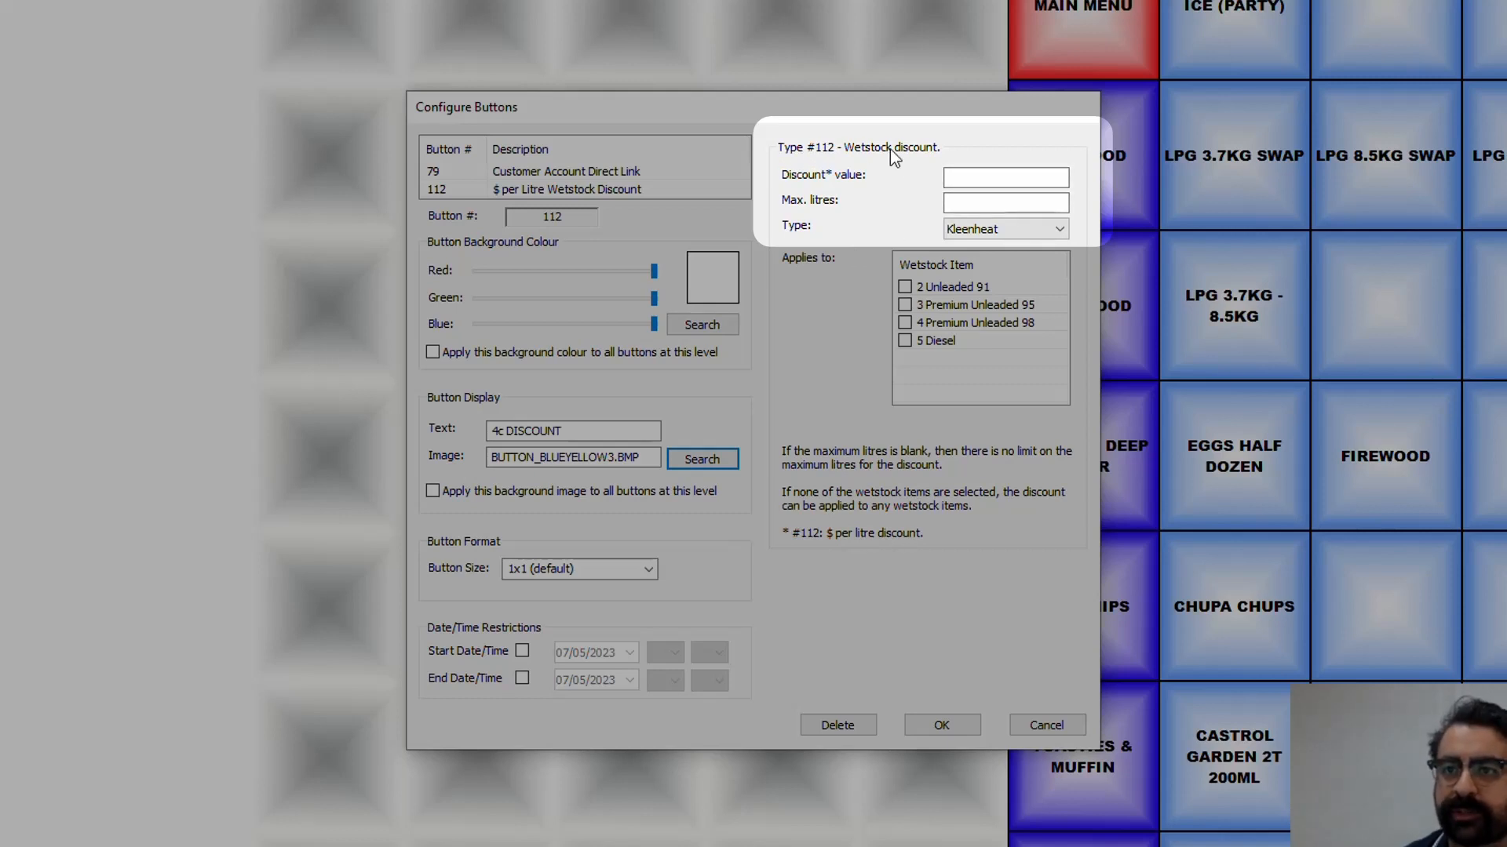
Step: Set the wetstock discount value to 0.04 and the maximum litres to 99999
click(984, 178)
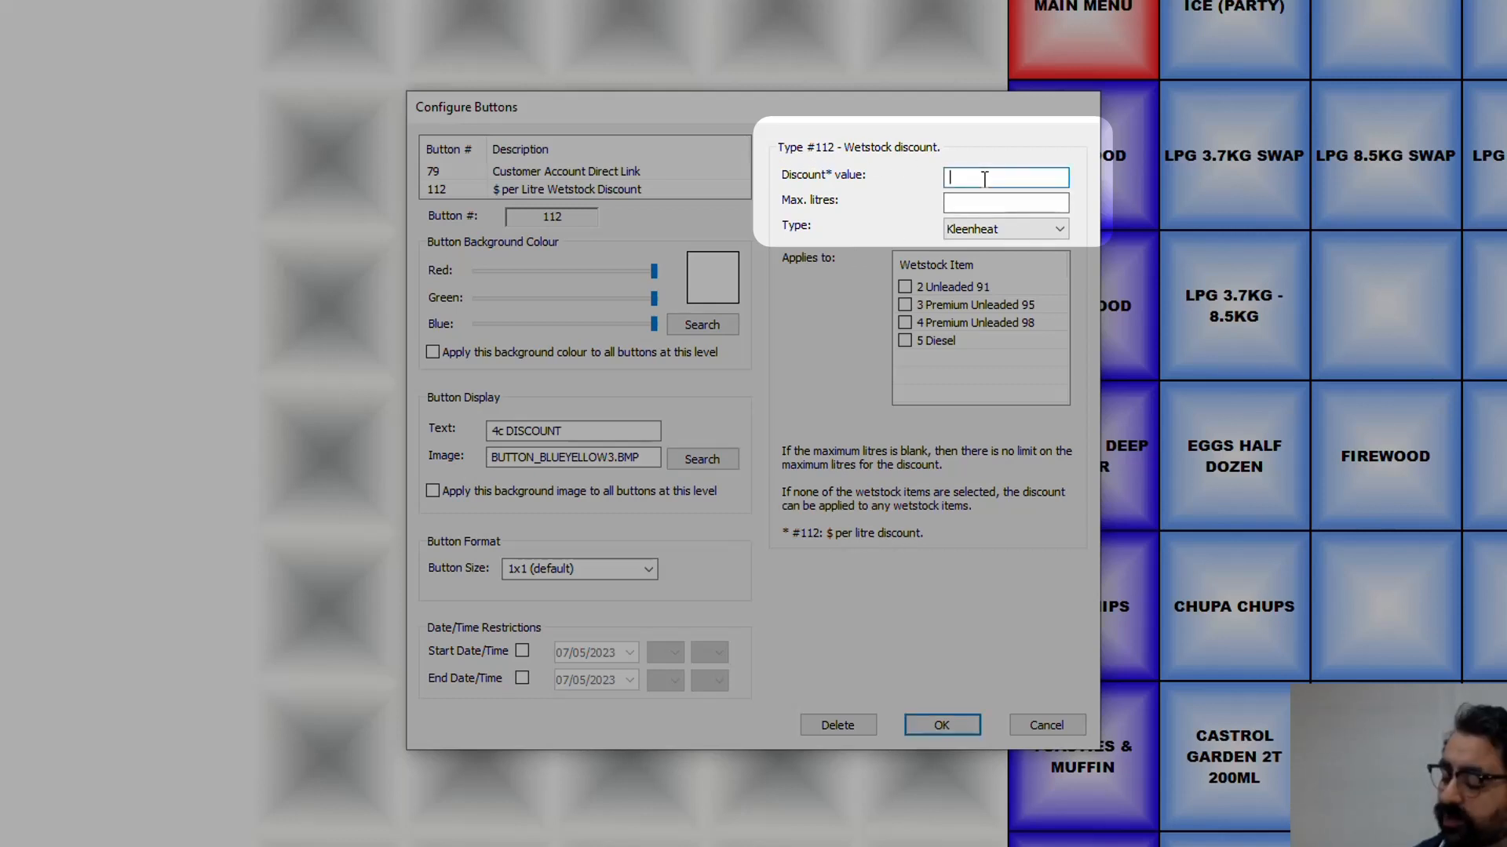
text(0.04)
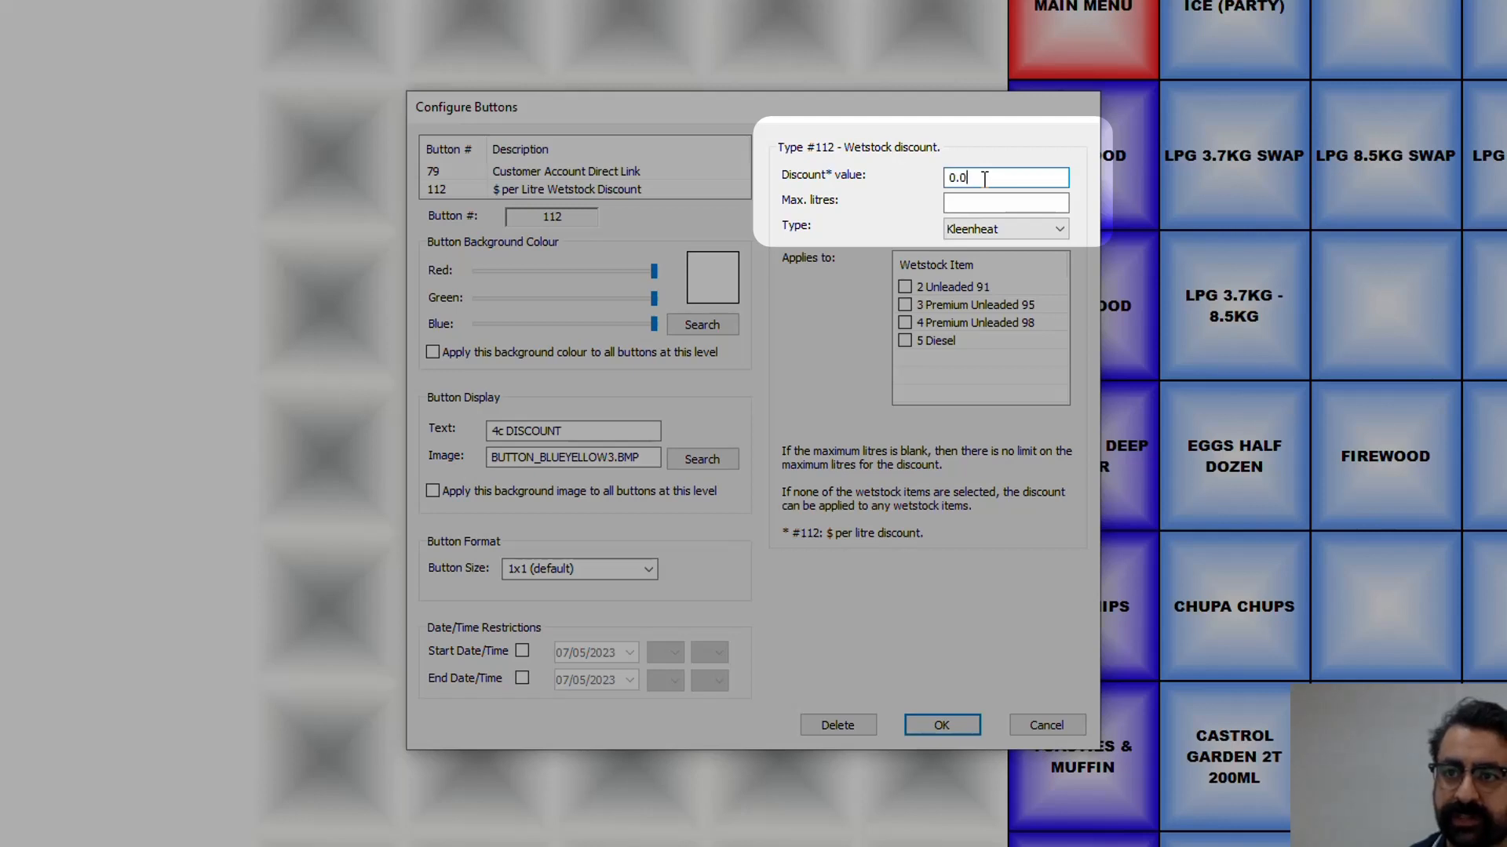
click(983, 202)
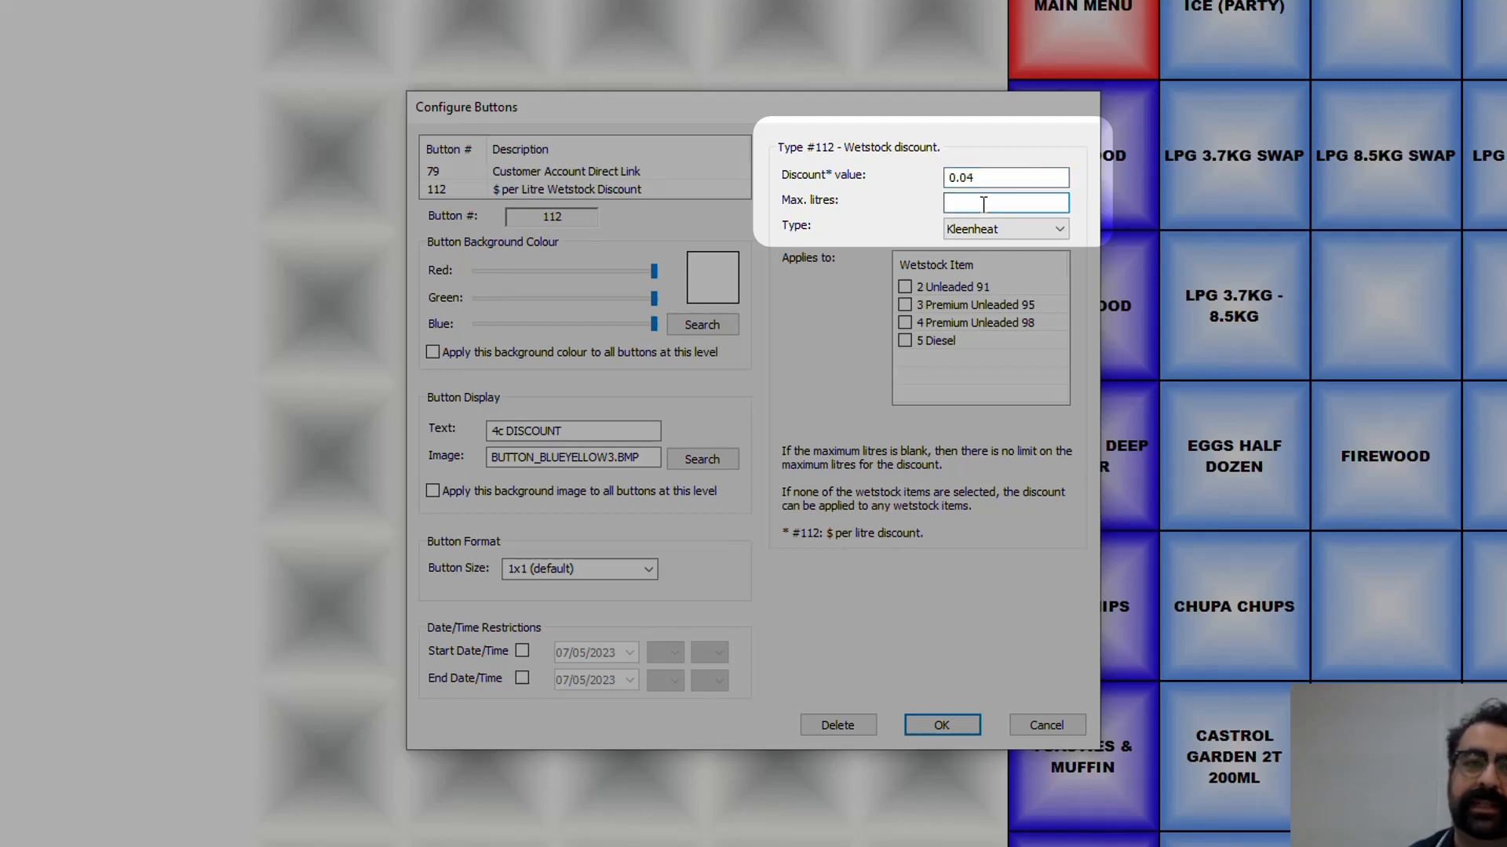
text(150)
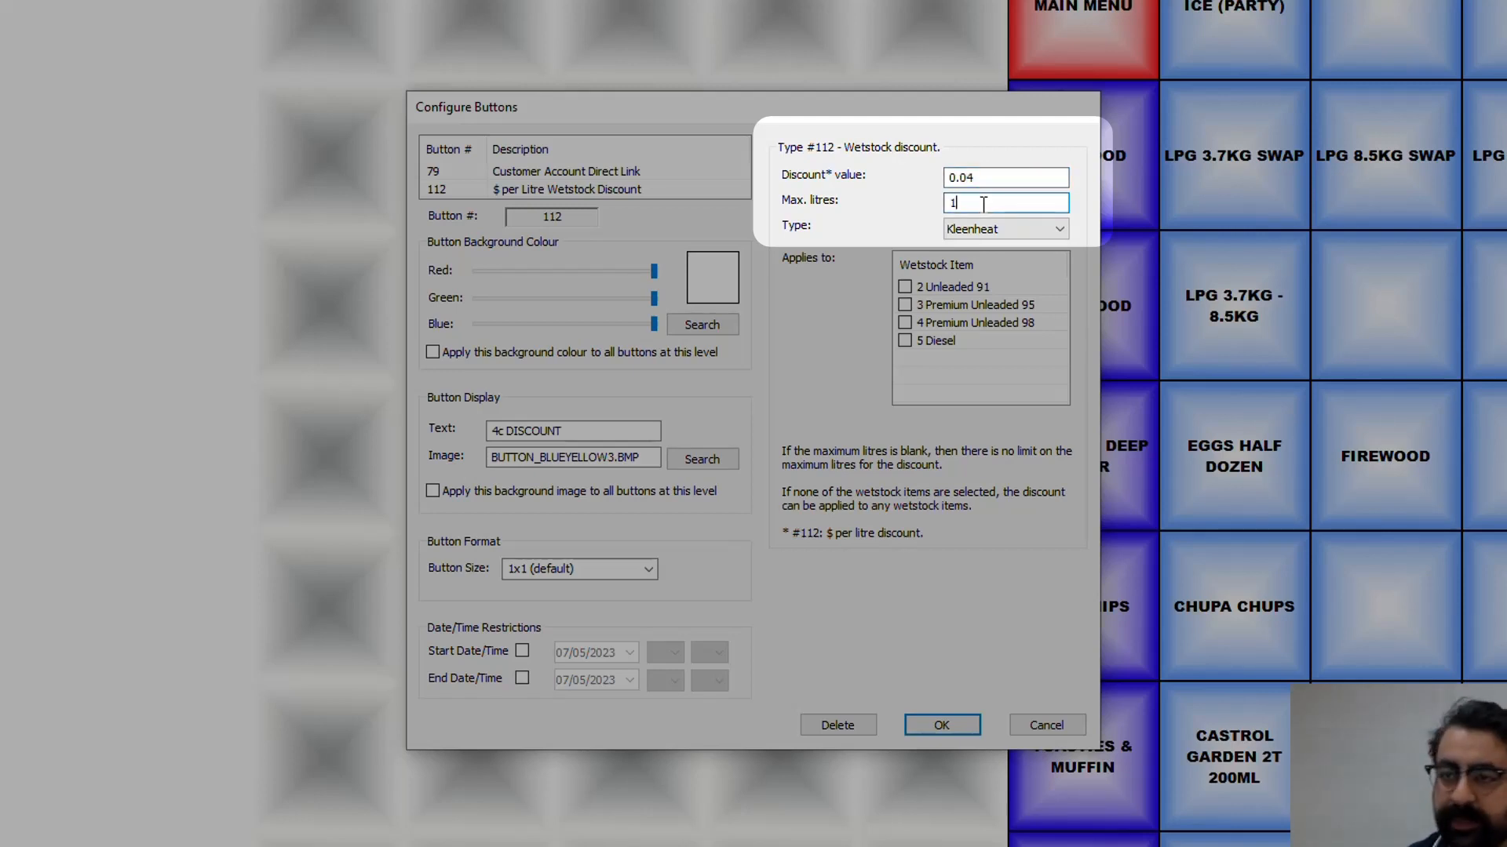
key(BackSpace)
key(BackSpace)
key(BackSpace)
text(99999)
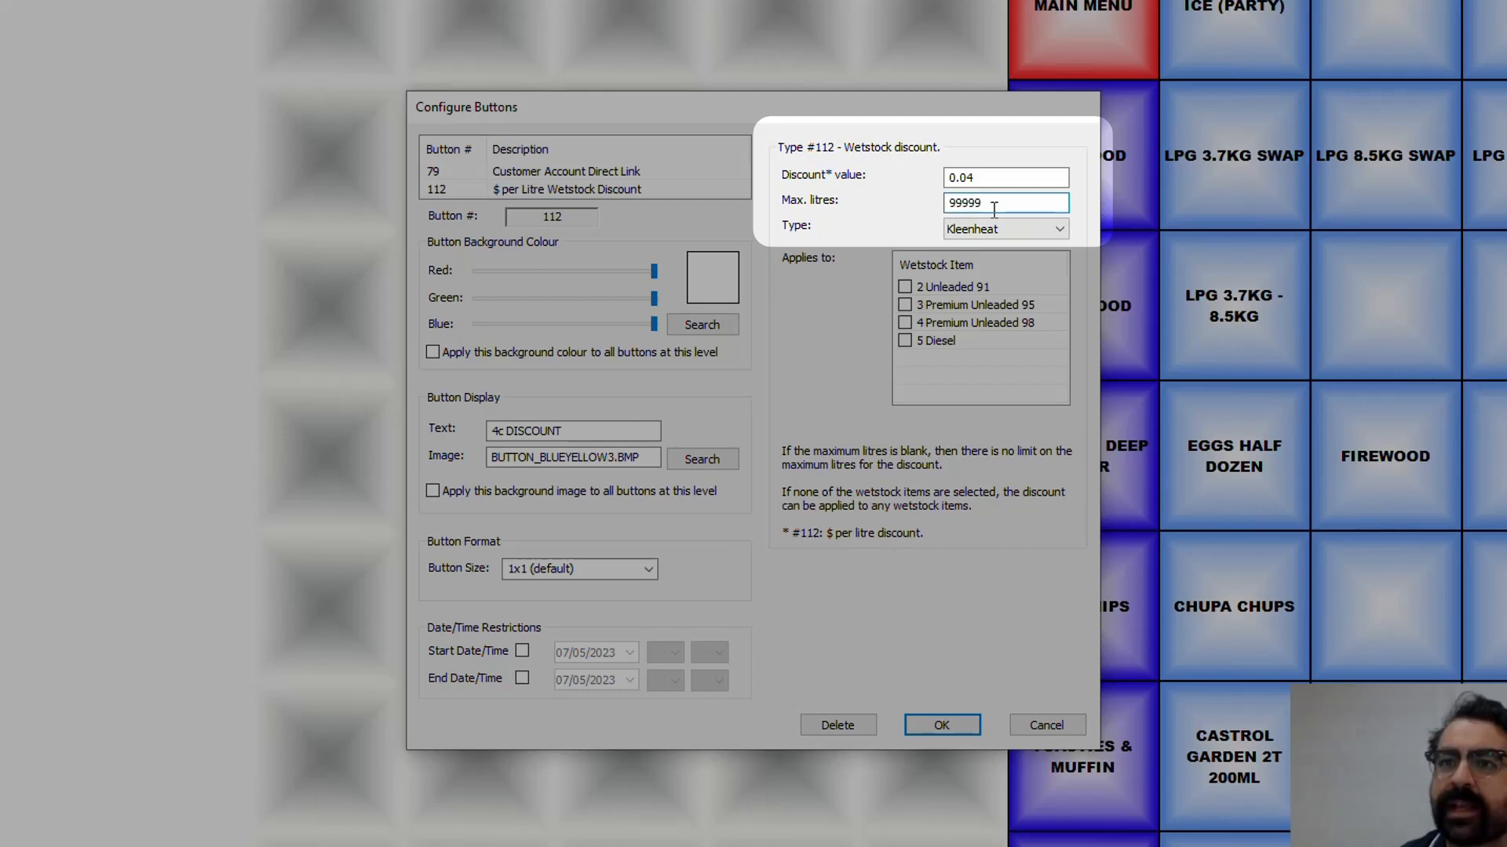
Step: Set the wetstock discount type to B and accept the button configuration
click(1057, 229)
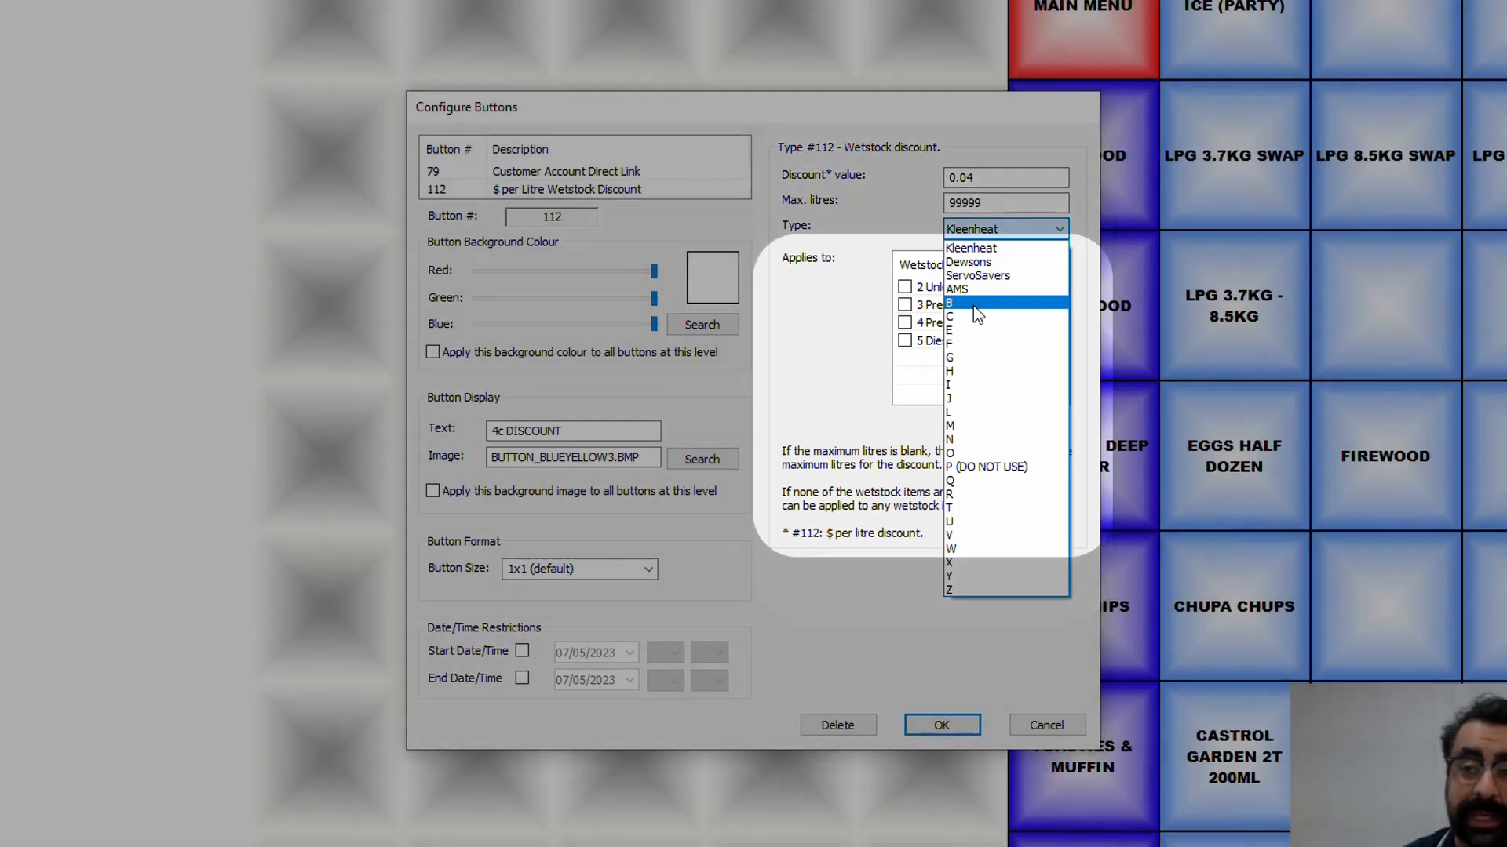
click(973, 304)
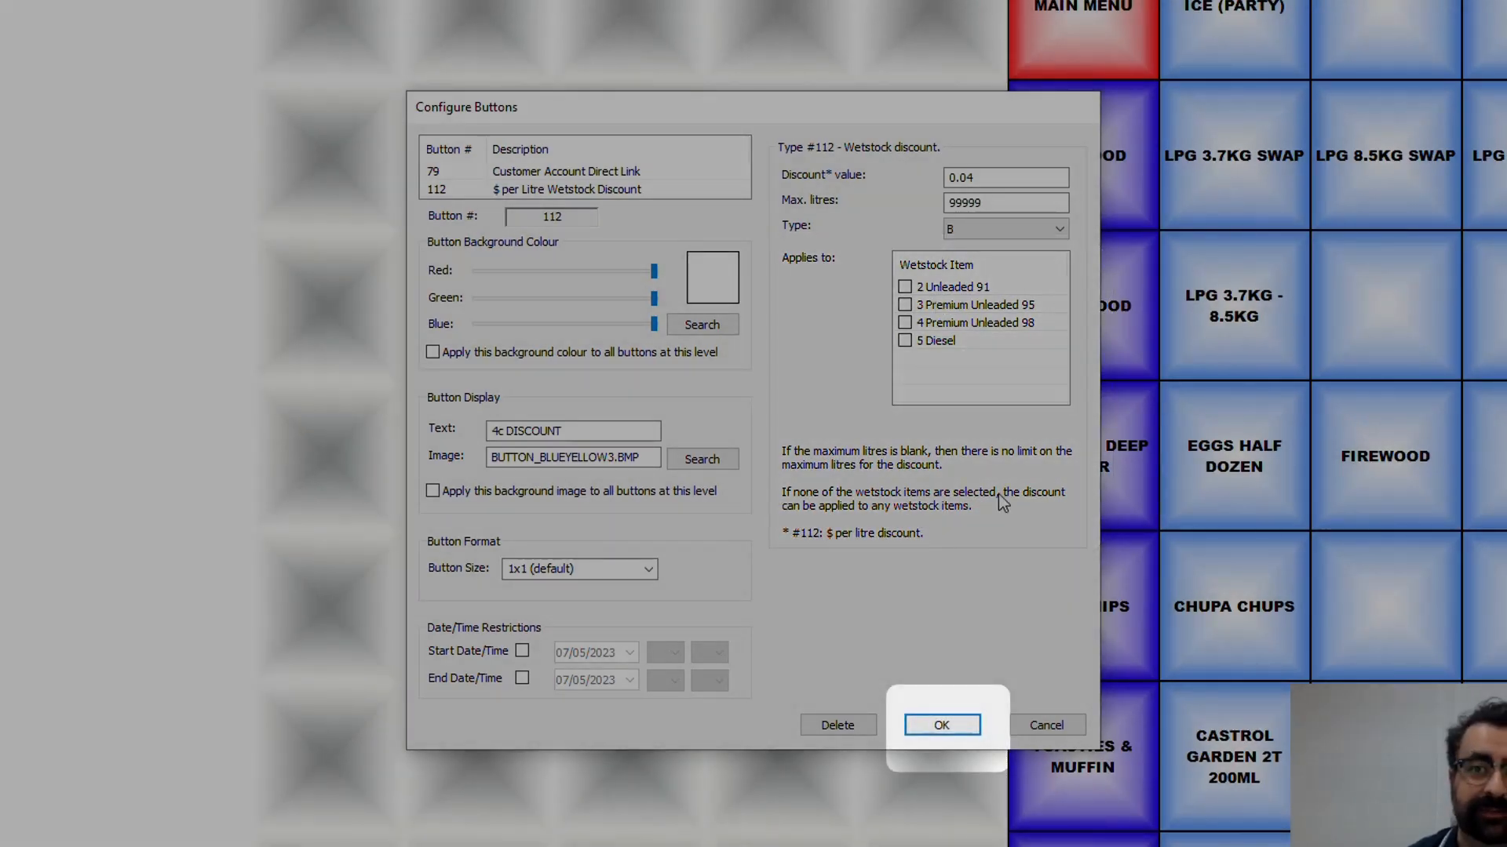
click(938, 725)
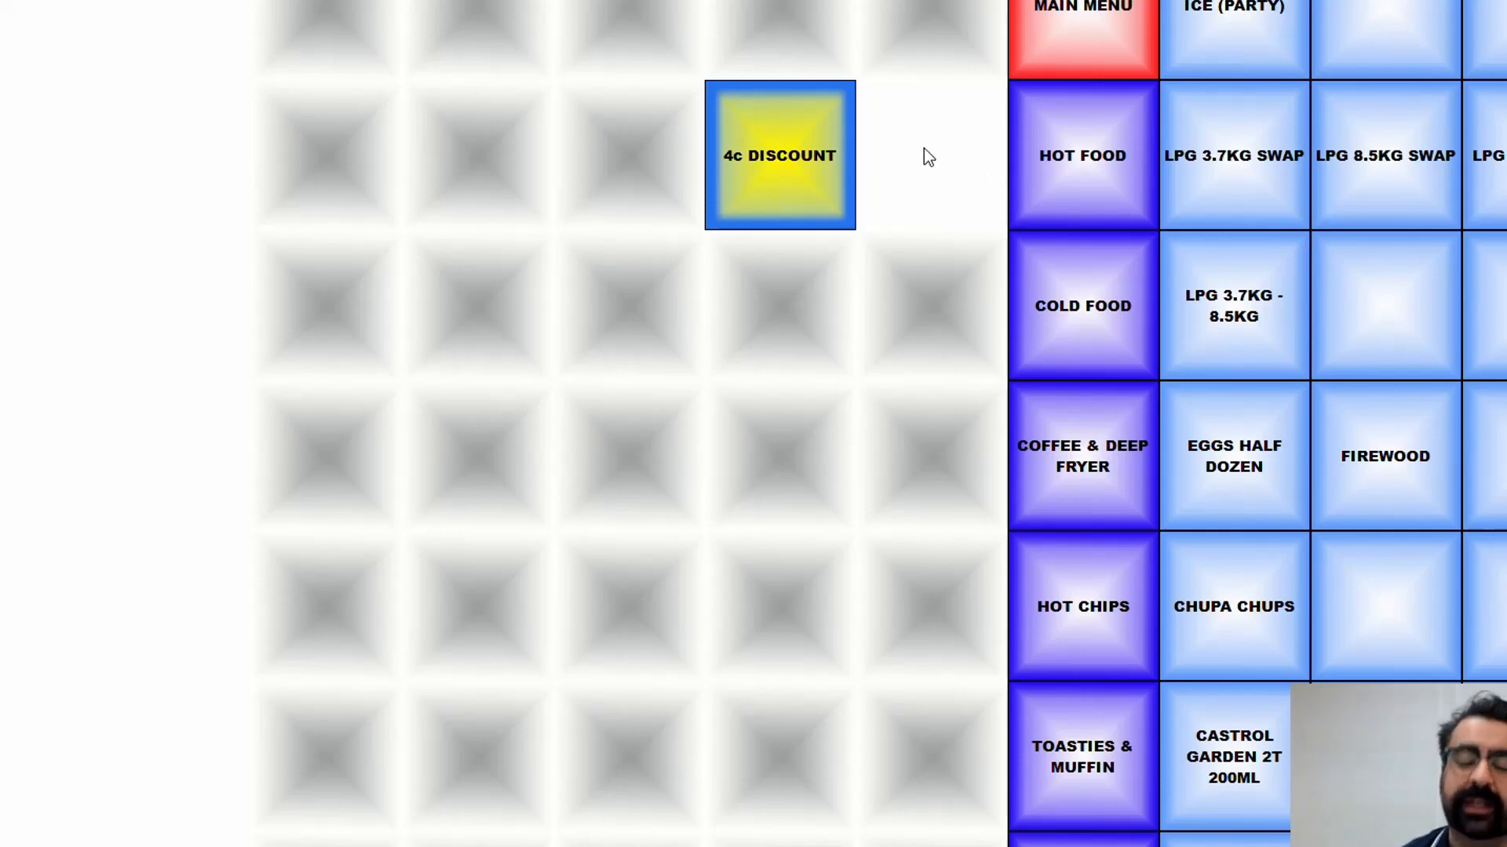
Step: Configure the empty button beside 4c DISCOUNT as a Customer Account Direct Link (79) with the text "CEM'S MOWING"
double_click(925, 157)
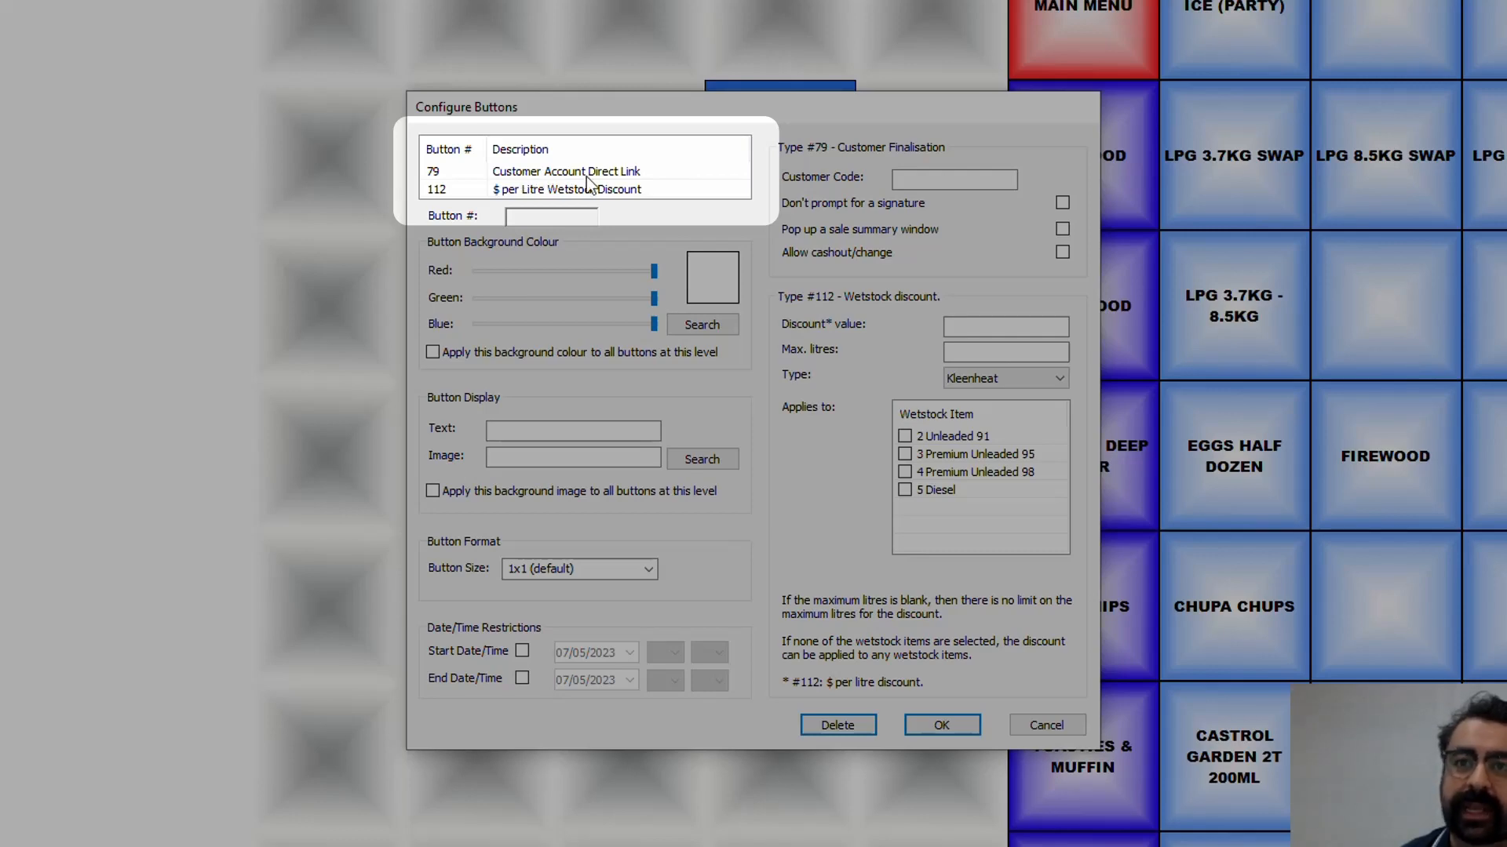
click(659, 172)
click(589, 431)
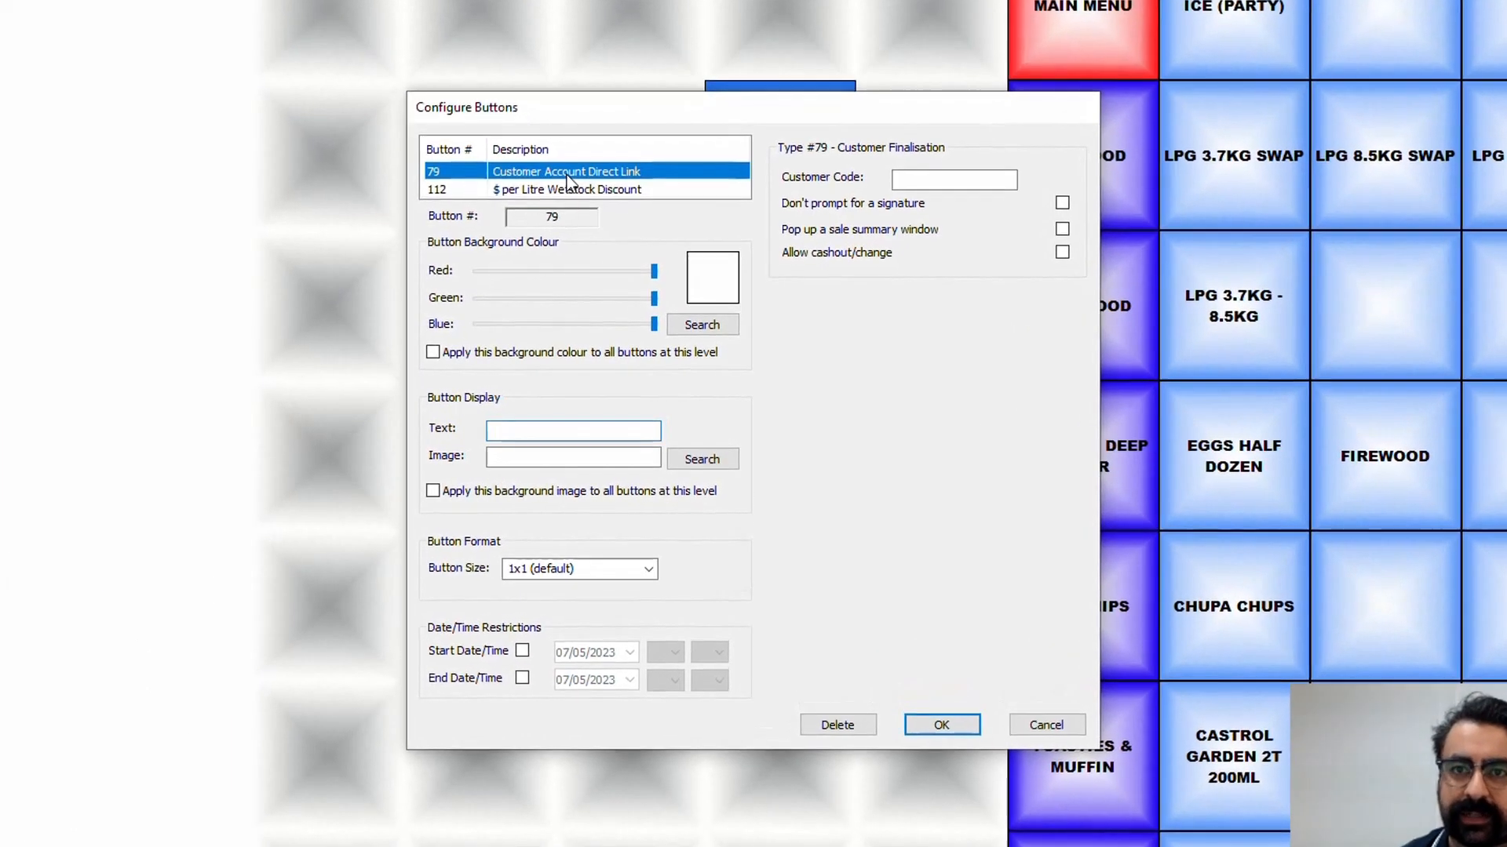
click(590, 427)
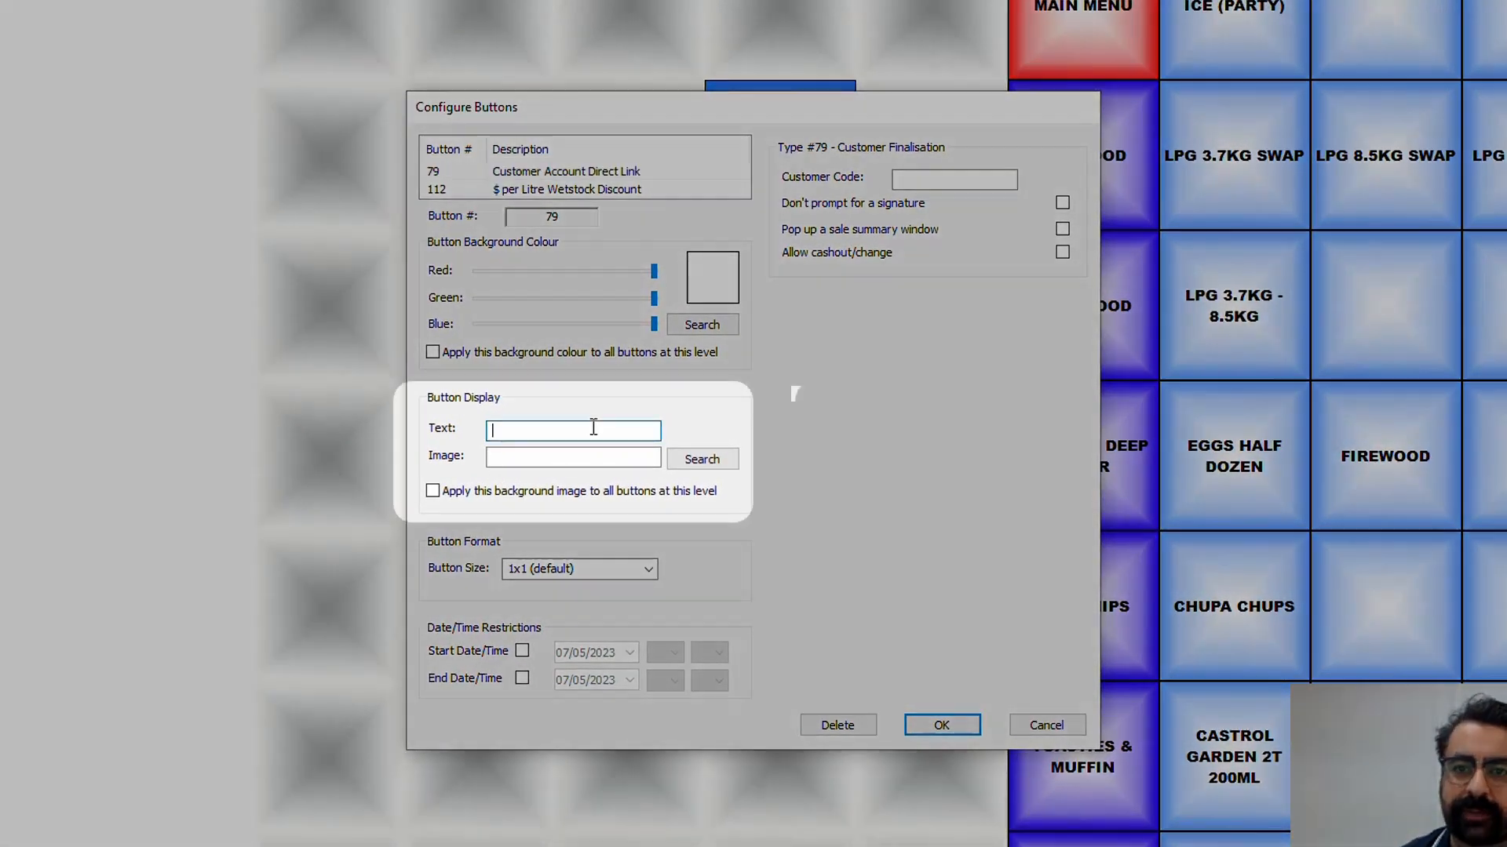
text(CEM'S MOWING)
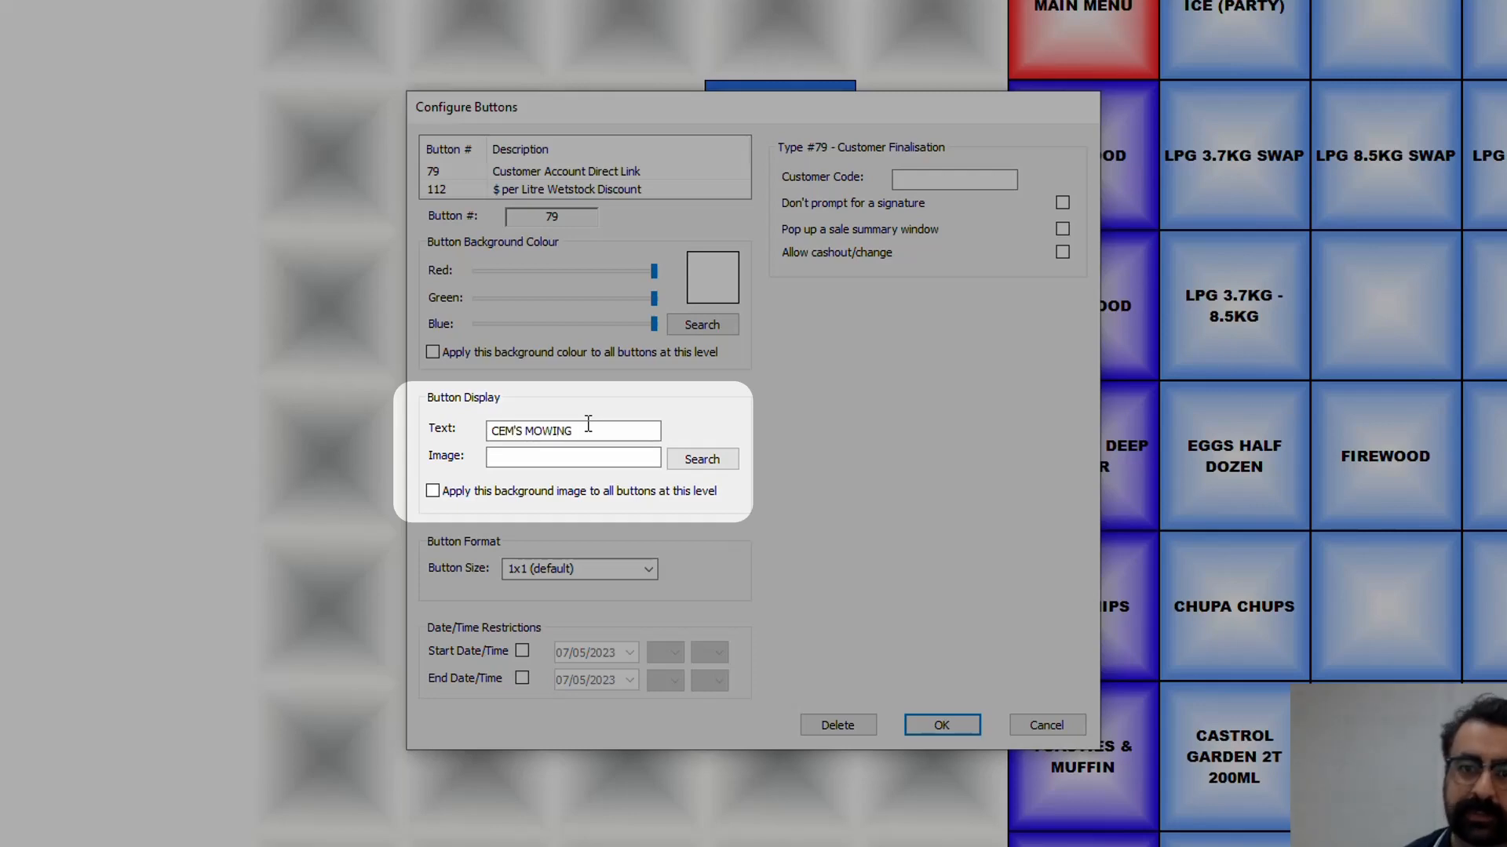
Step: Assign Button_Aqua.bmp as the image of the CEM'S MOWING button
click(726, 459)
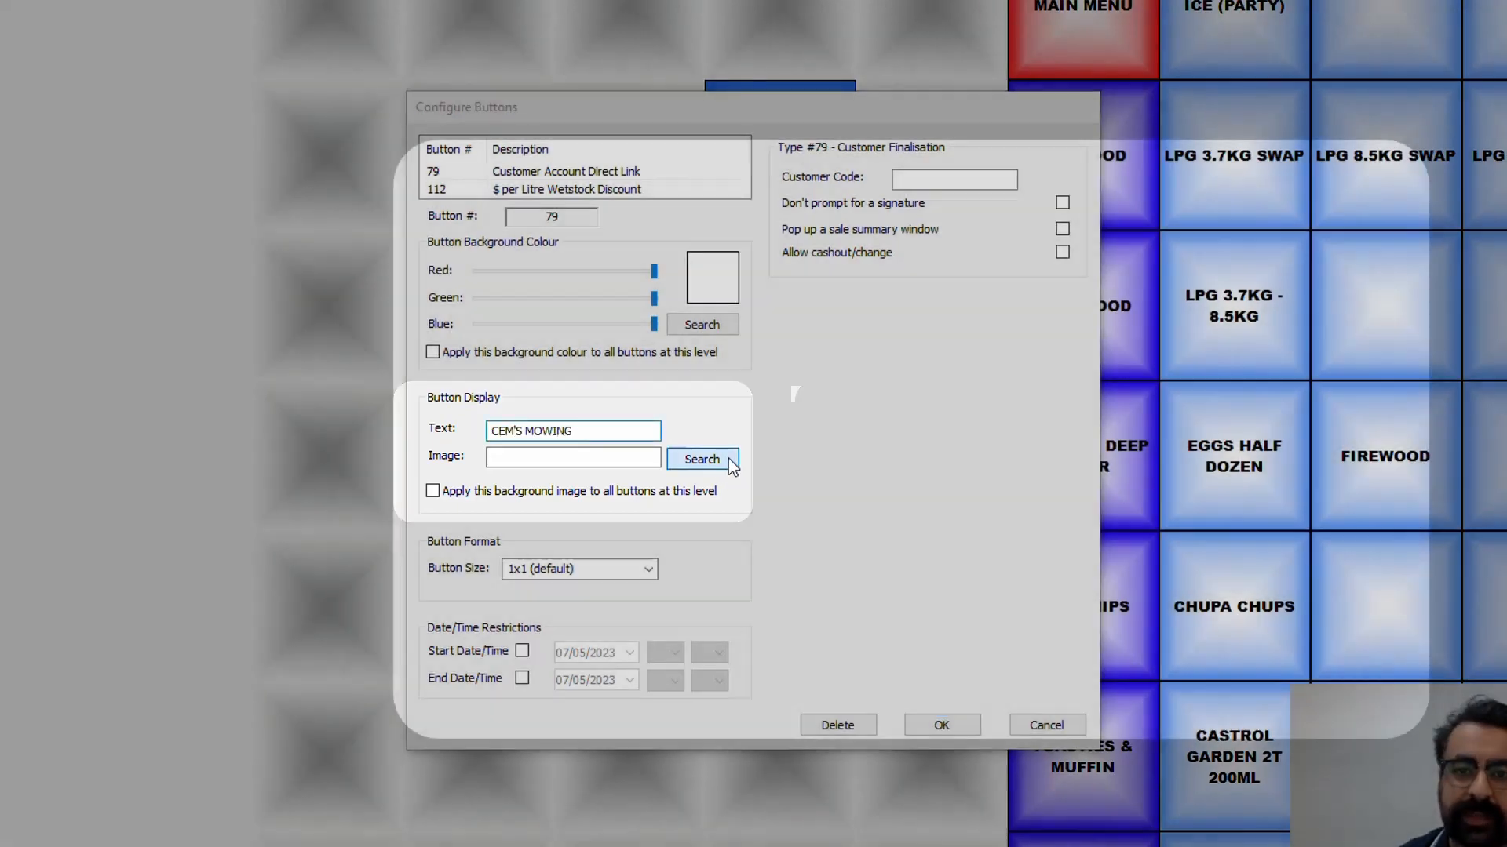
click(760, 455)
scroll(864, 459, down, 3)
click(915, 463)
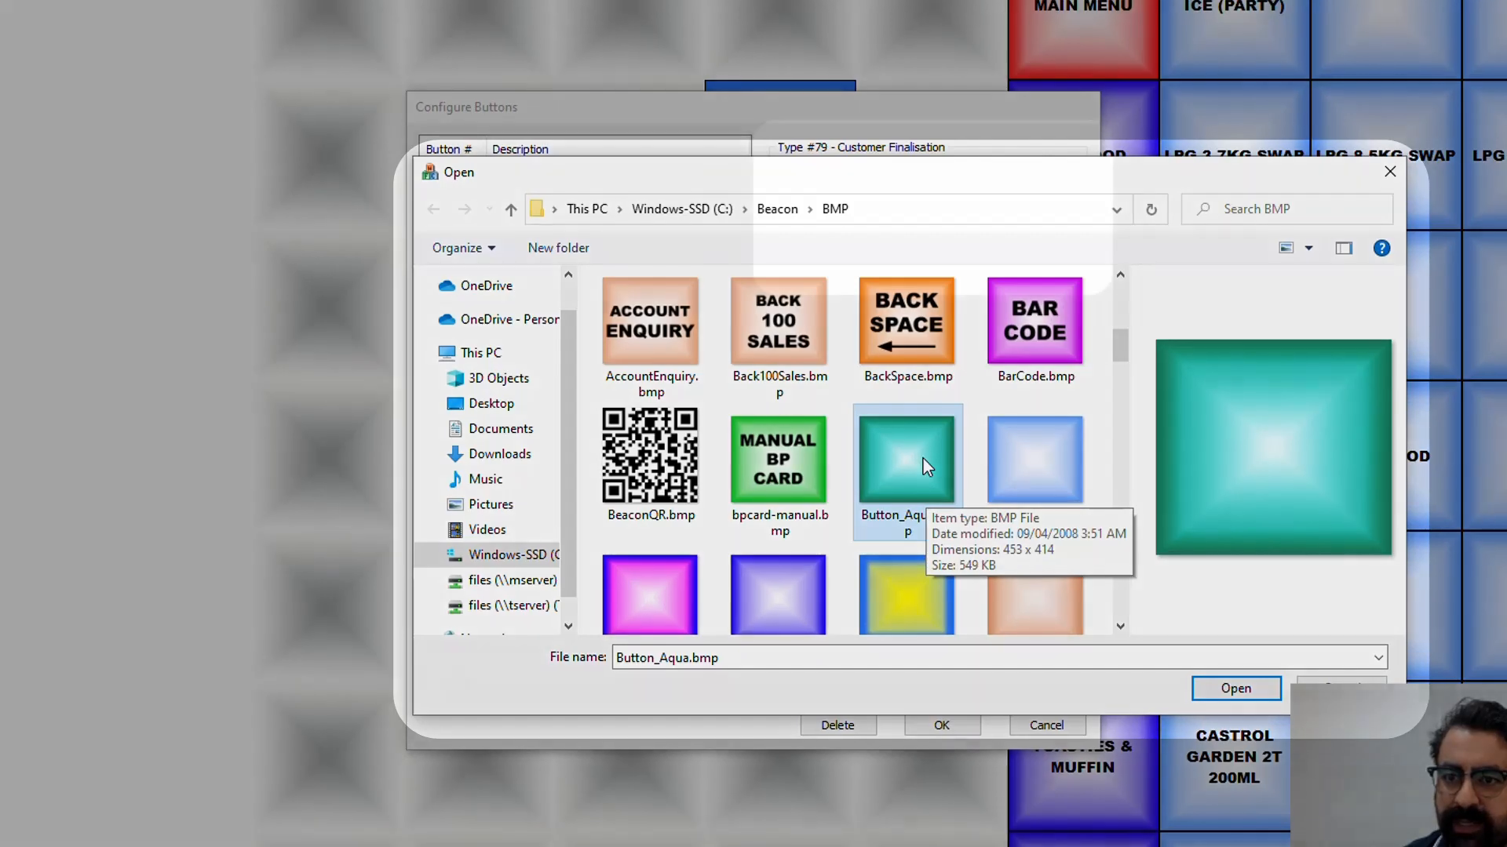
double_click(923, 460)
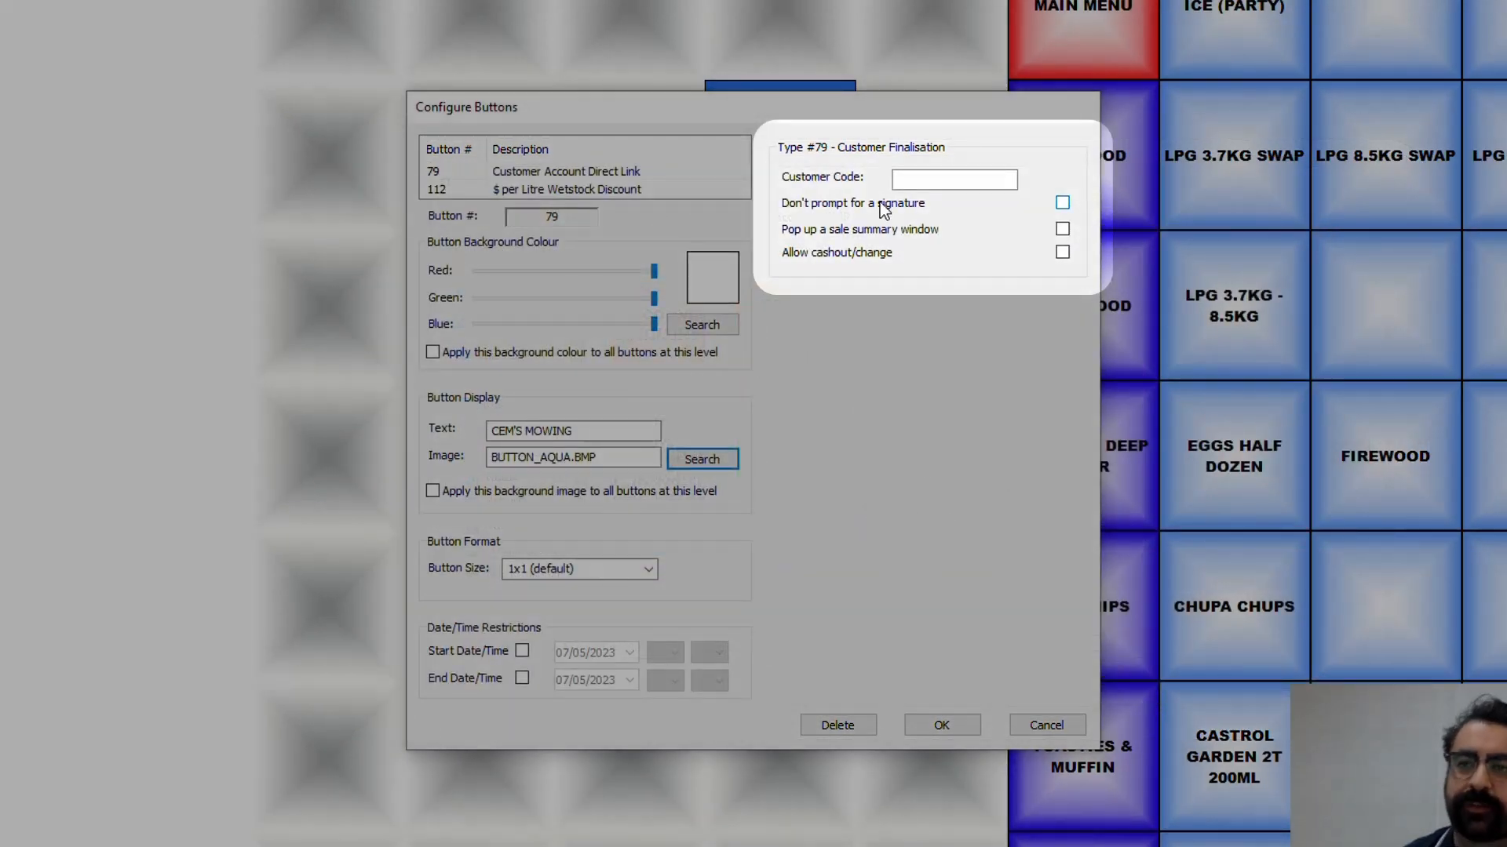
Step: Enter the customer code for the CEM'S MOWING button and save the POS buttons
click(936, 179)
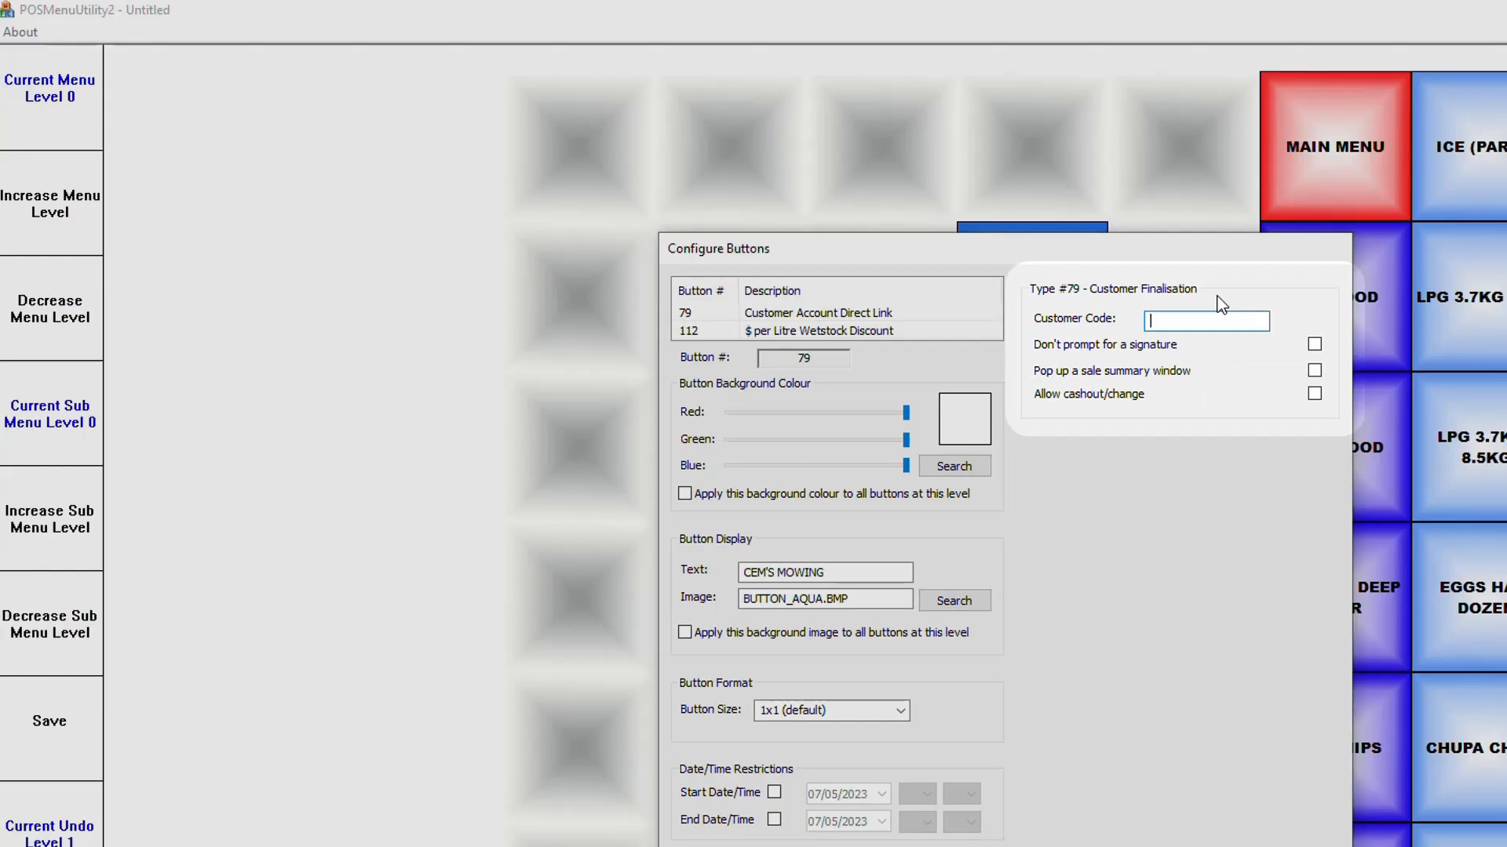
text(100)
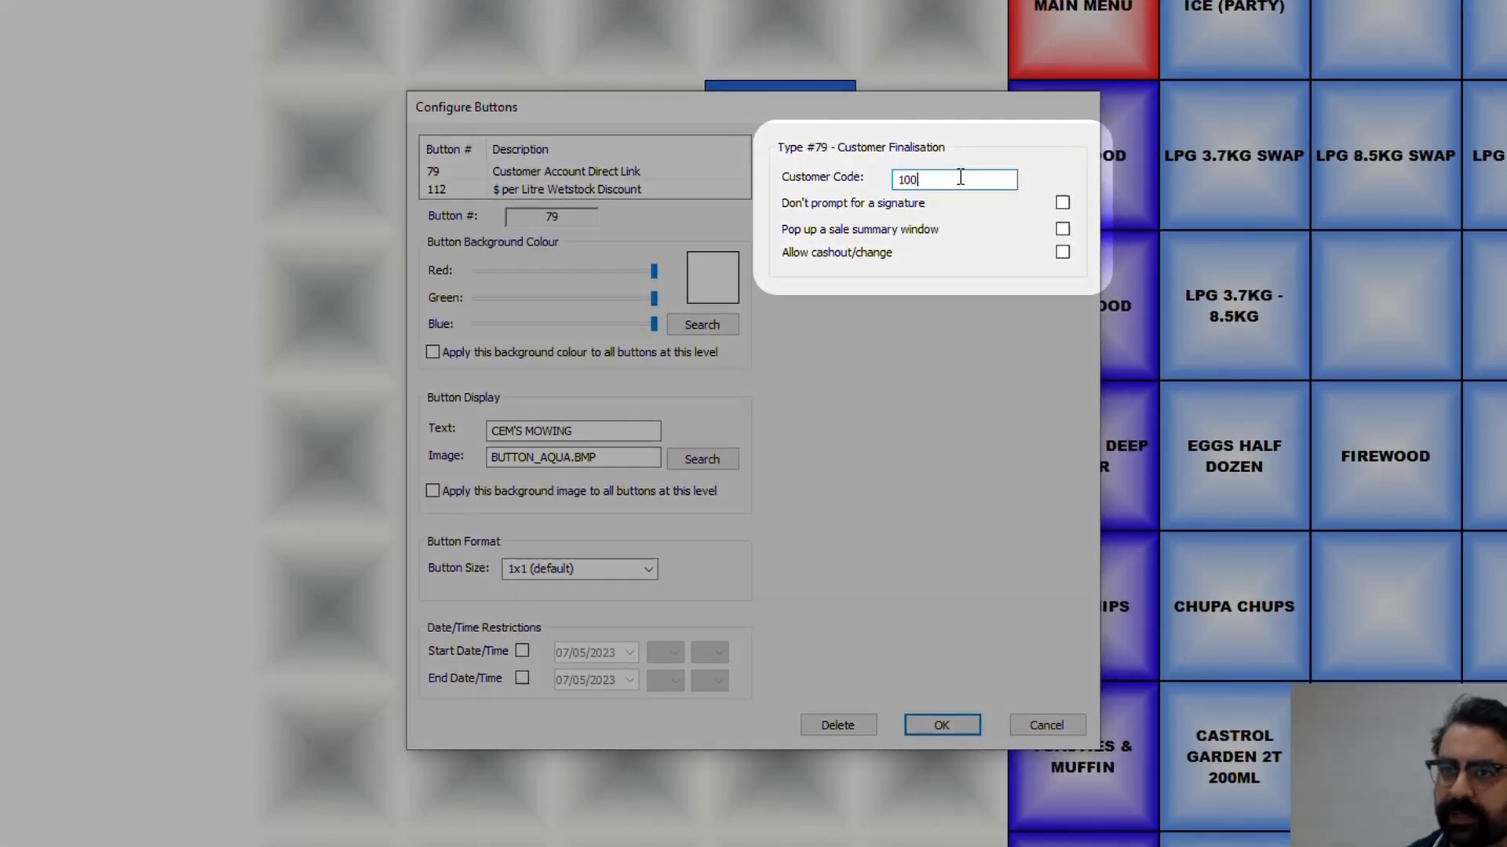
click(1062, 230)
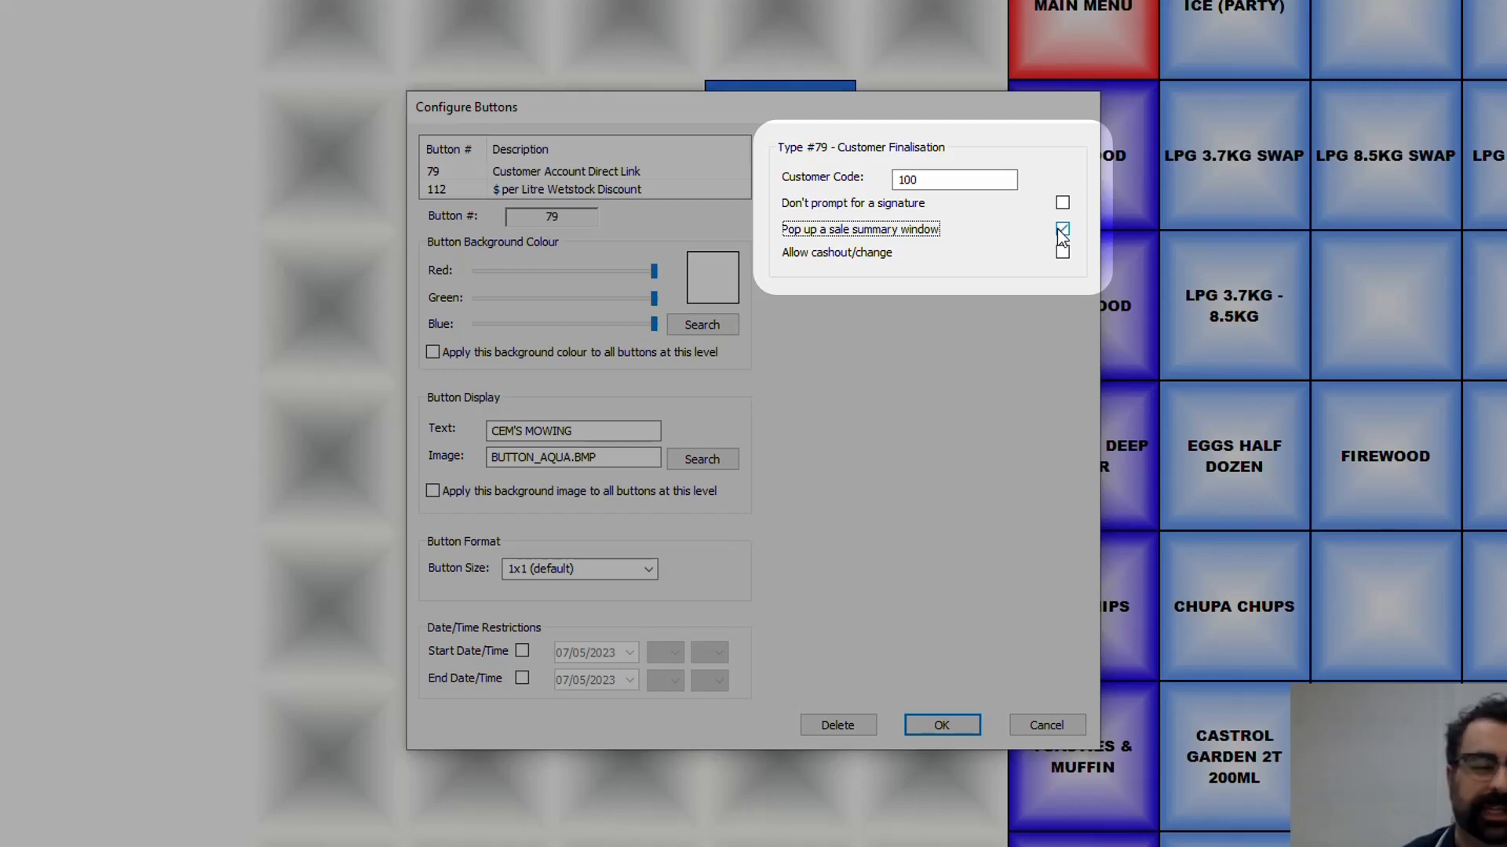
click(1062, 231)
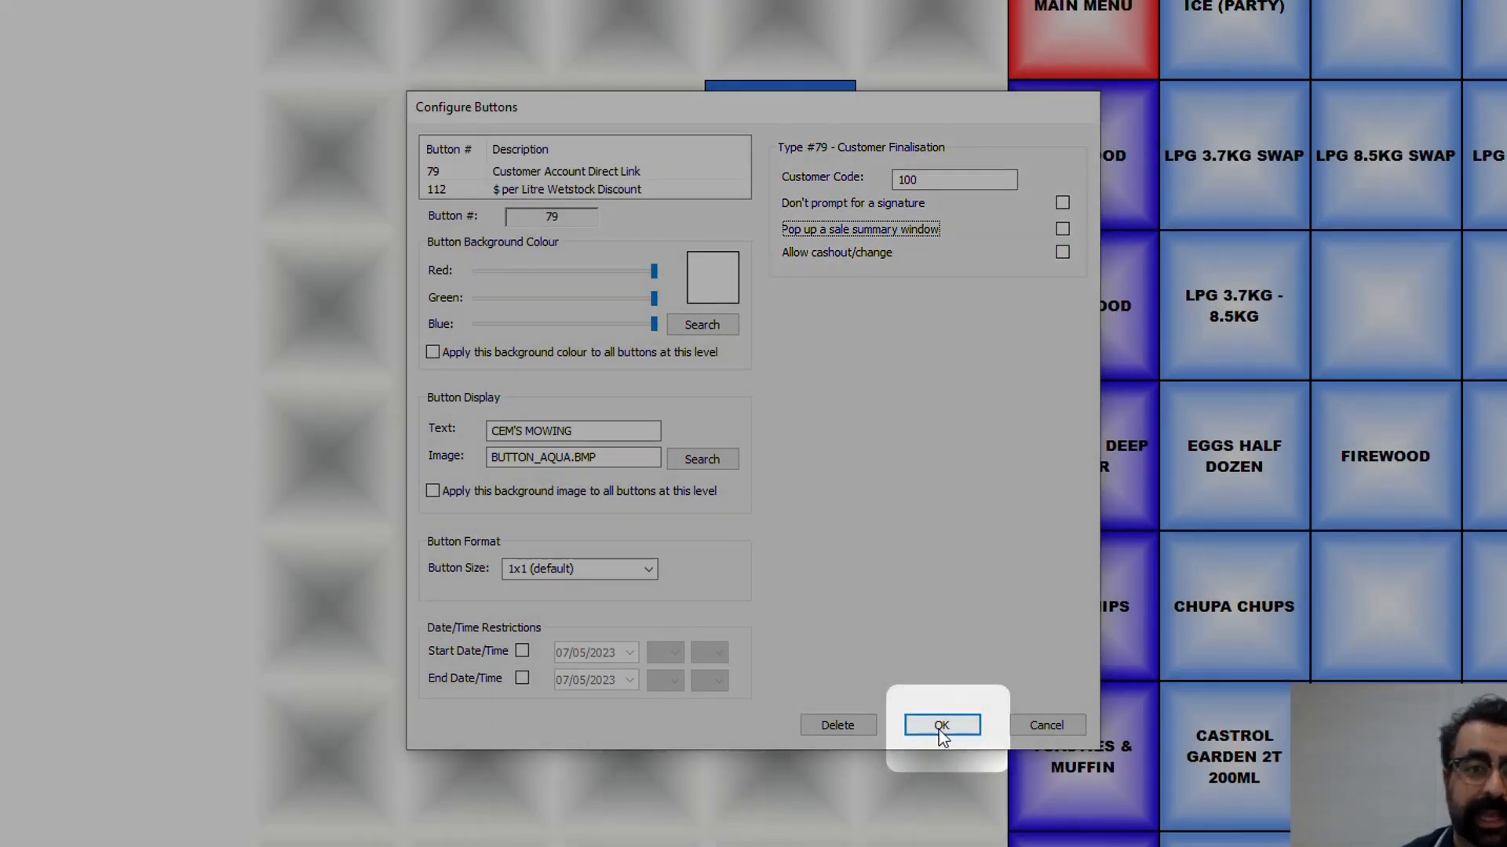
click(942, 725)
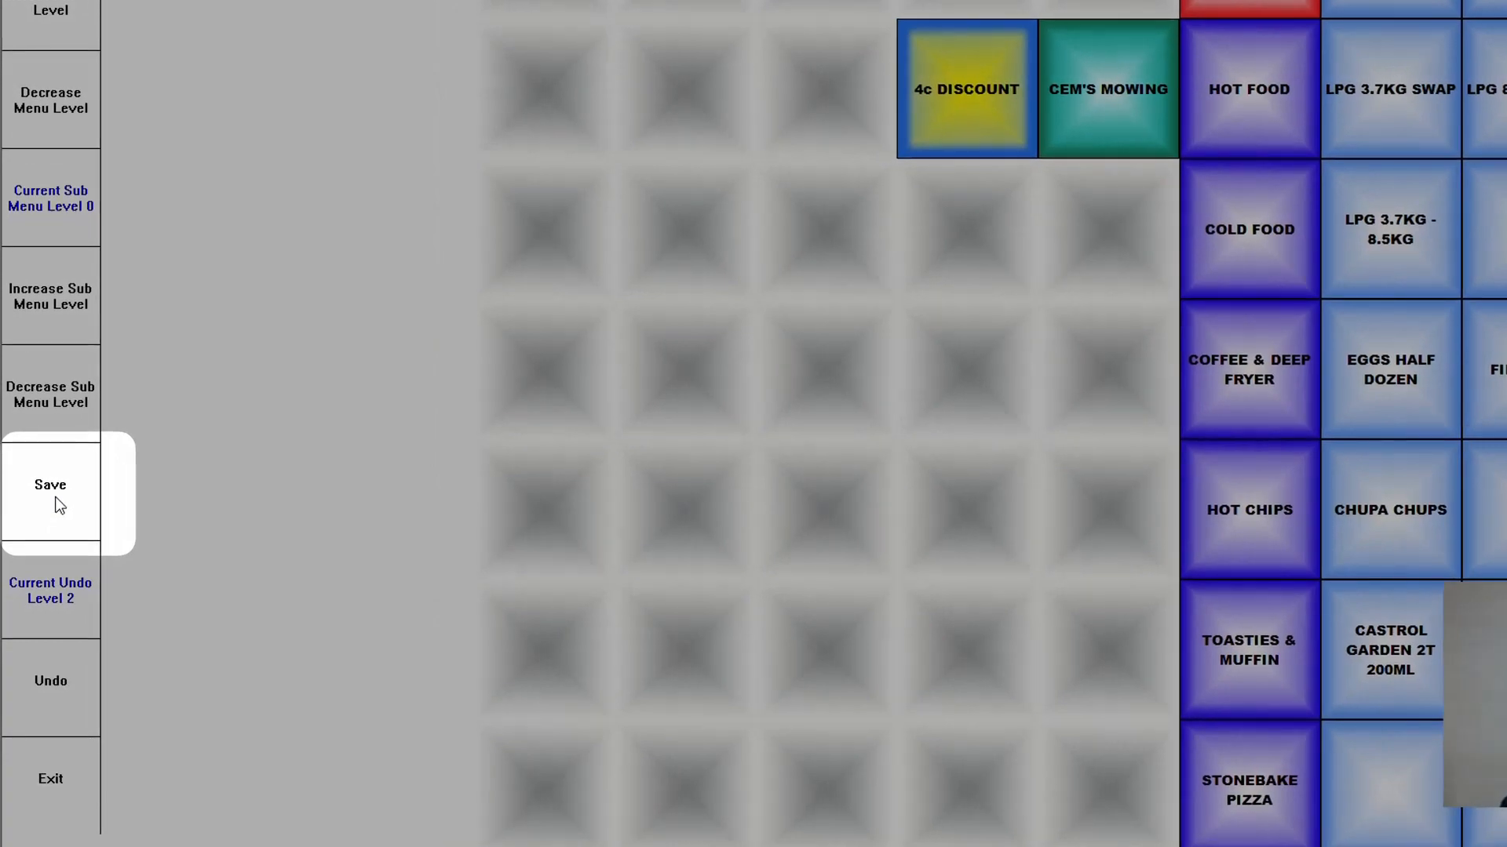
click(57, 503)
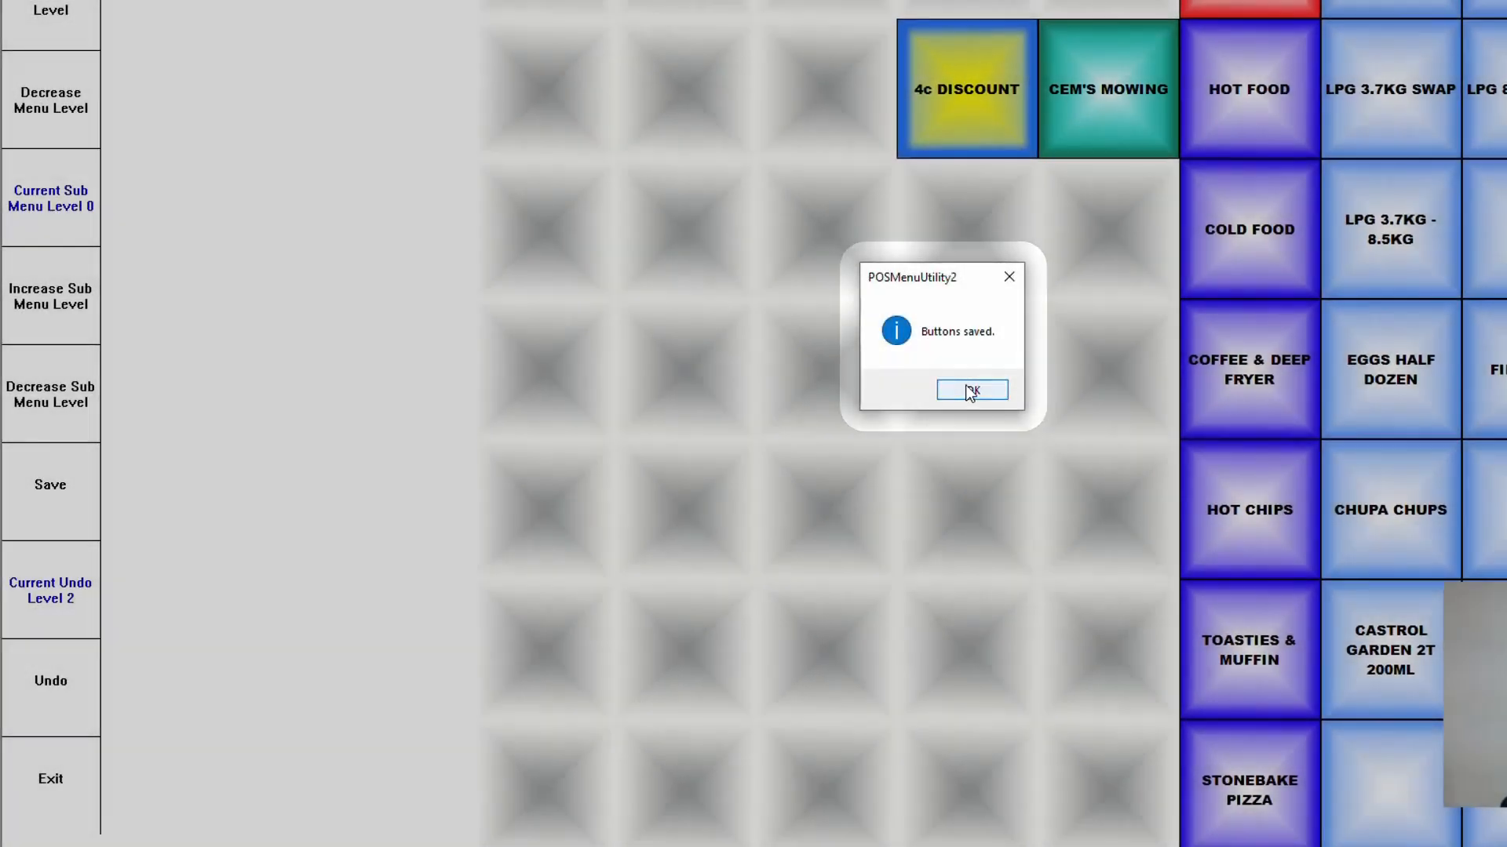
Step: Switch to menu level 1 and delete the blank violet button beside MAIN MENU
click(971, 390)
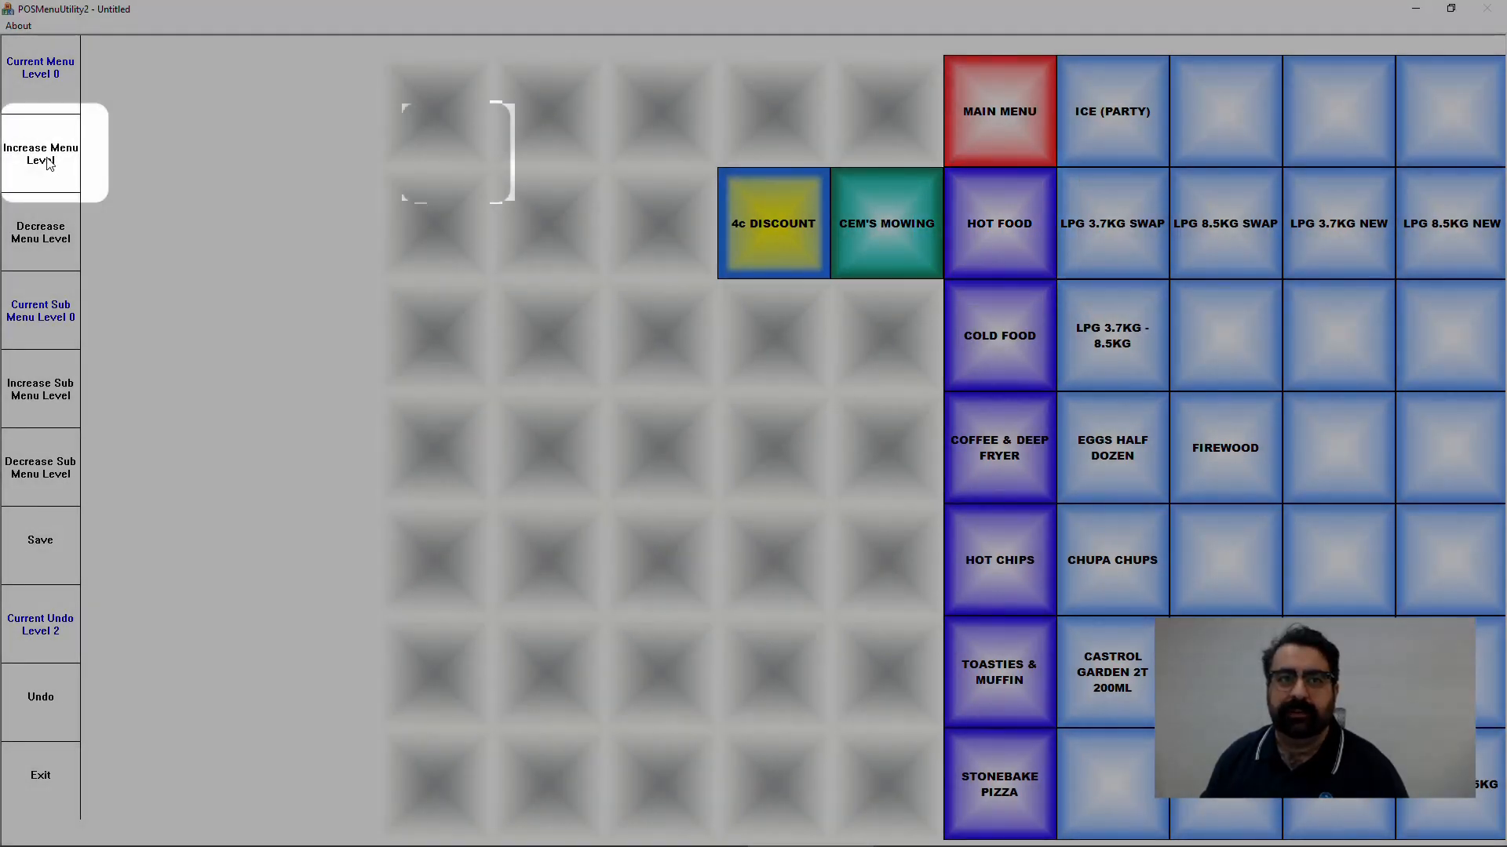
click(49, 163)
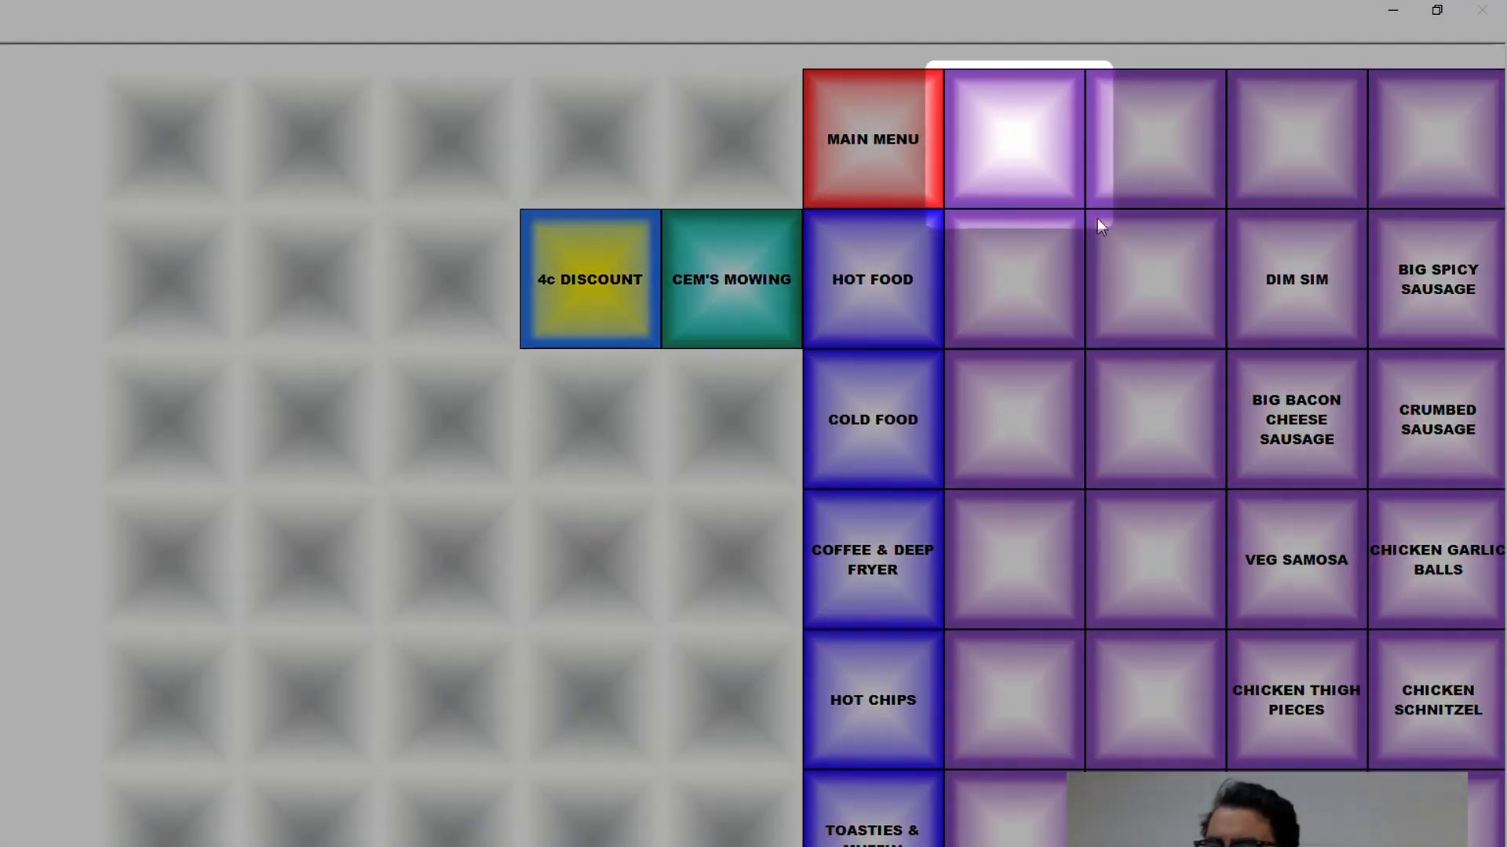
click(1006, 149)
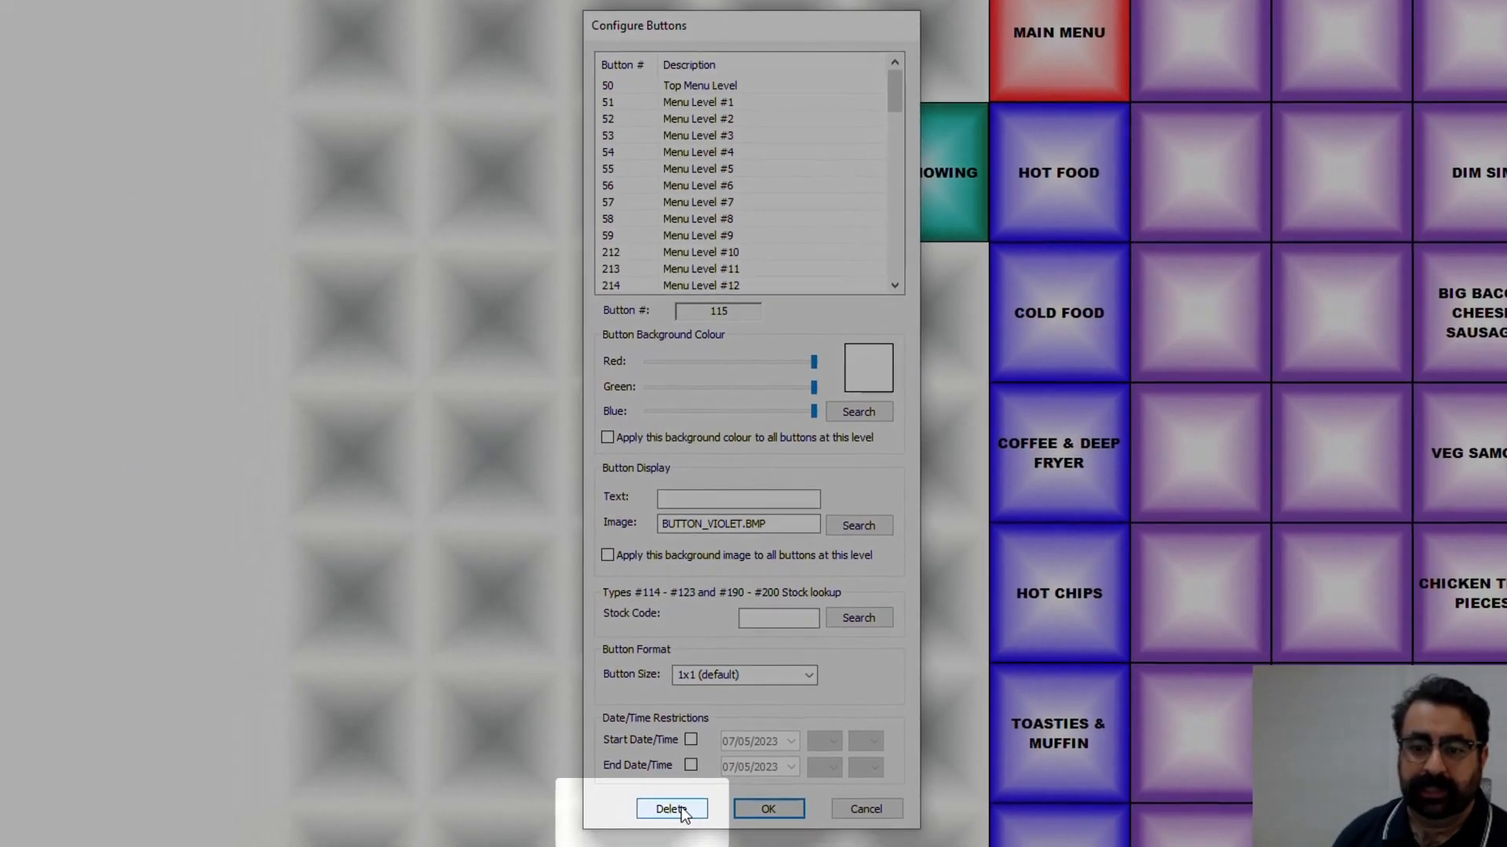
click(671, 809)
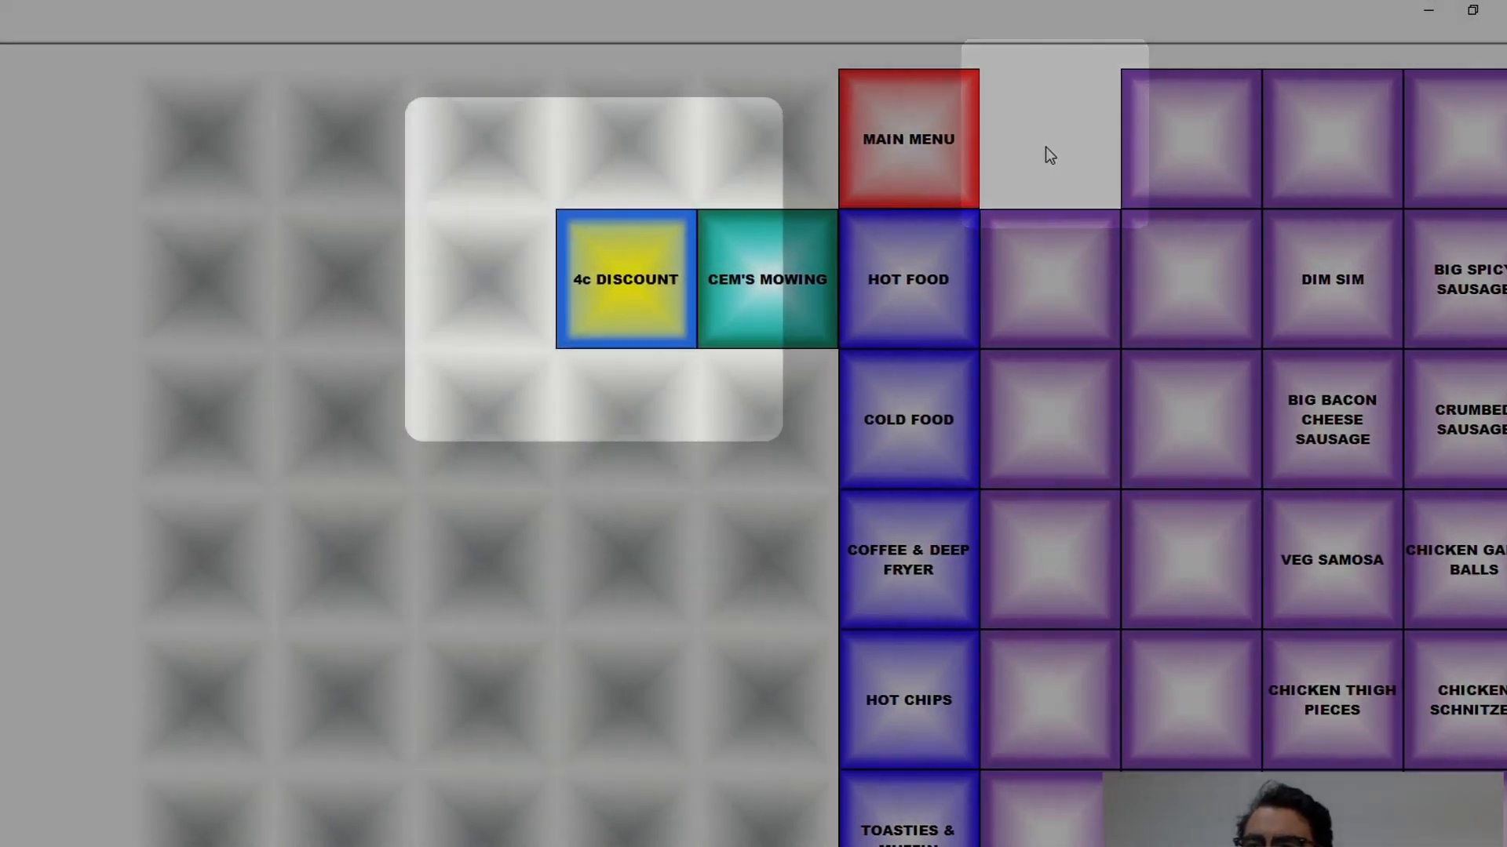
Step: Configure the cleared slot beside MAIN MENU as Menu Level #1 Top Sub Menu (10021) with the text "SAUCES"
click(1012, 149)
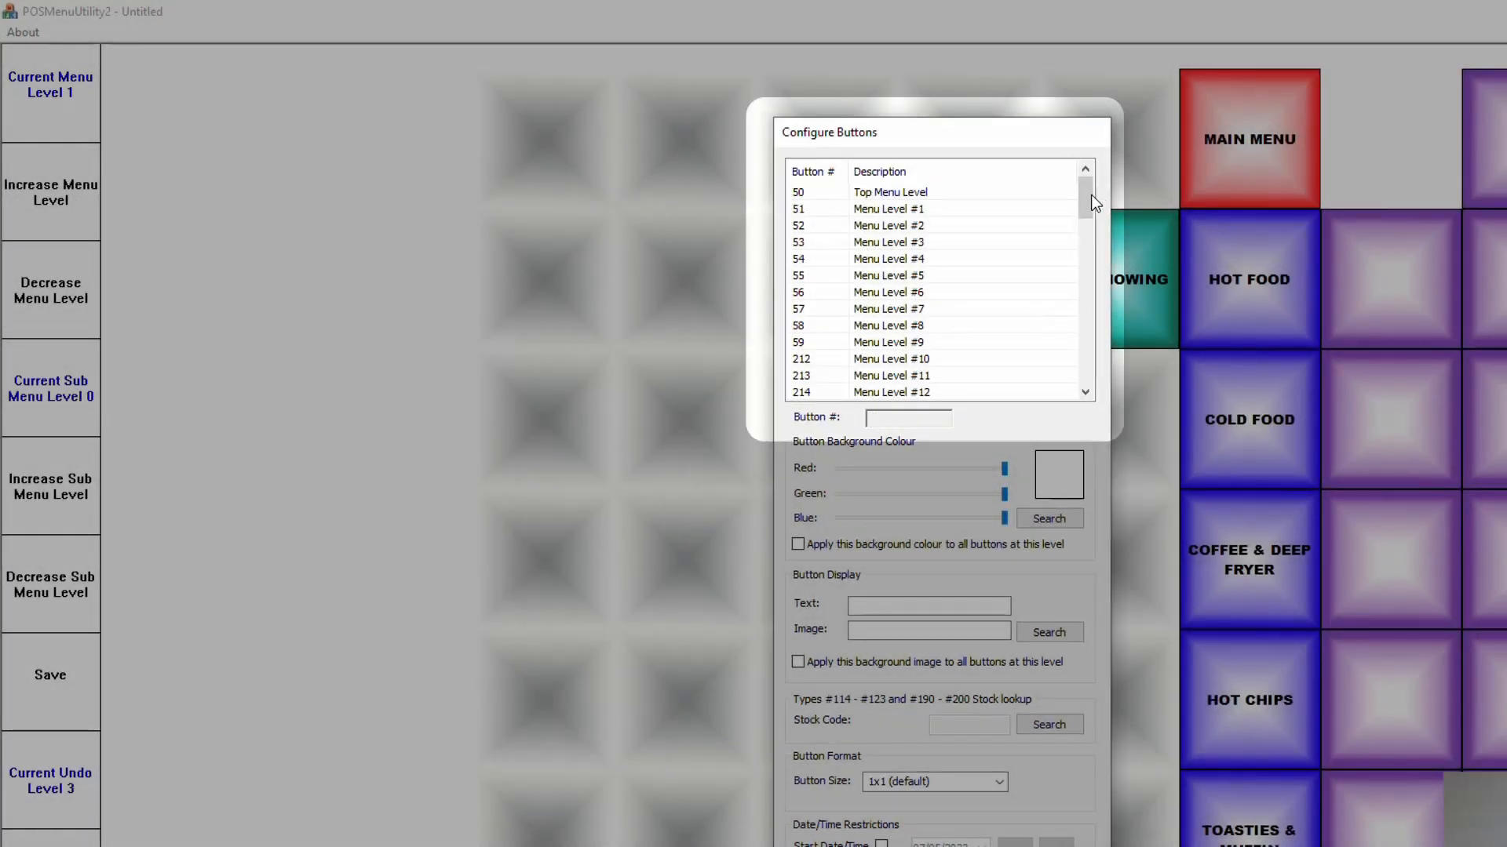
drag(1091, 195, 1083, 312)
click(955, 294)
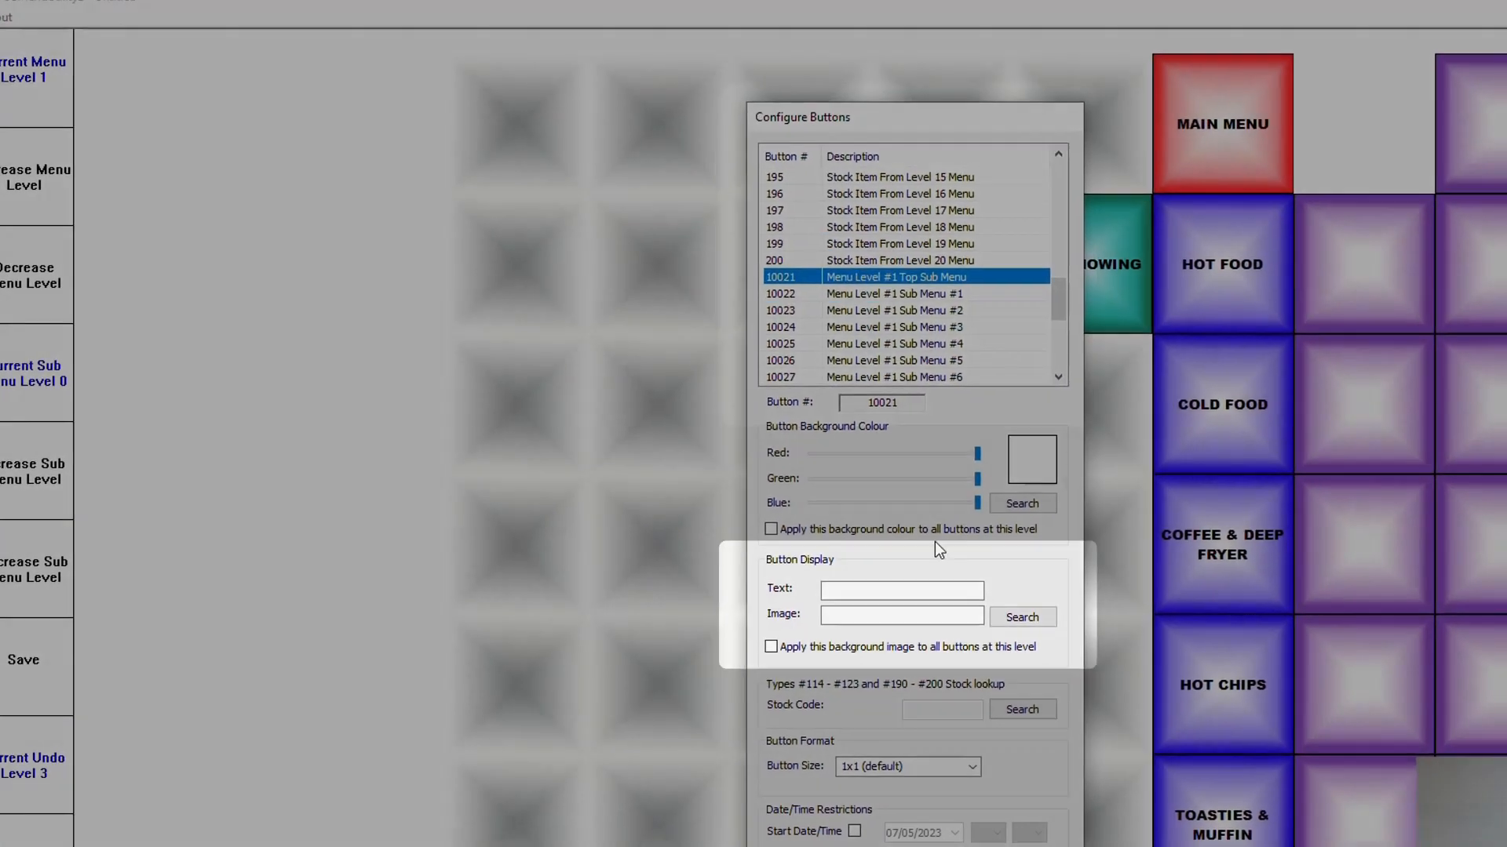
click(917, 607)
text(SAUCES)
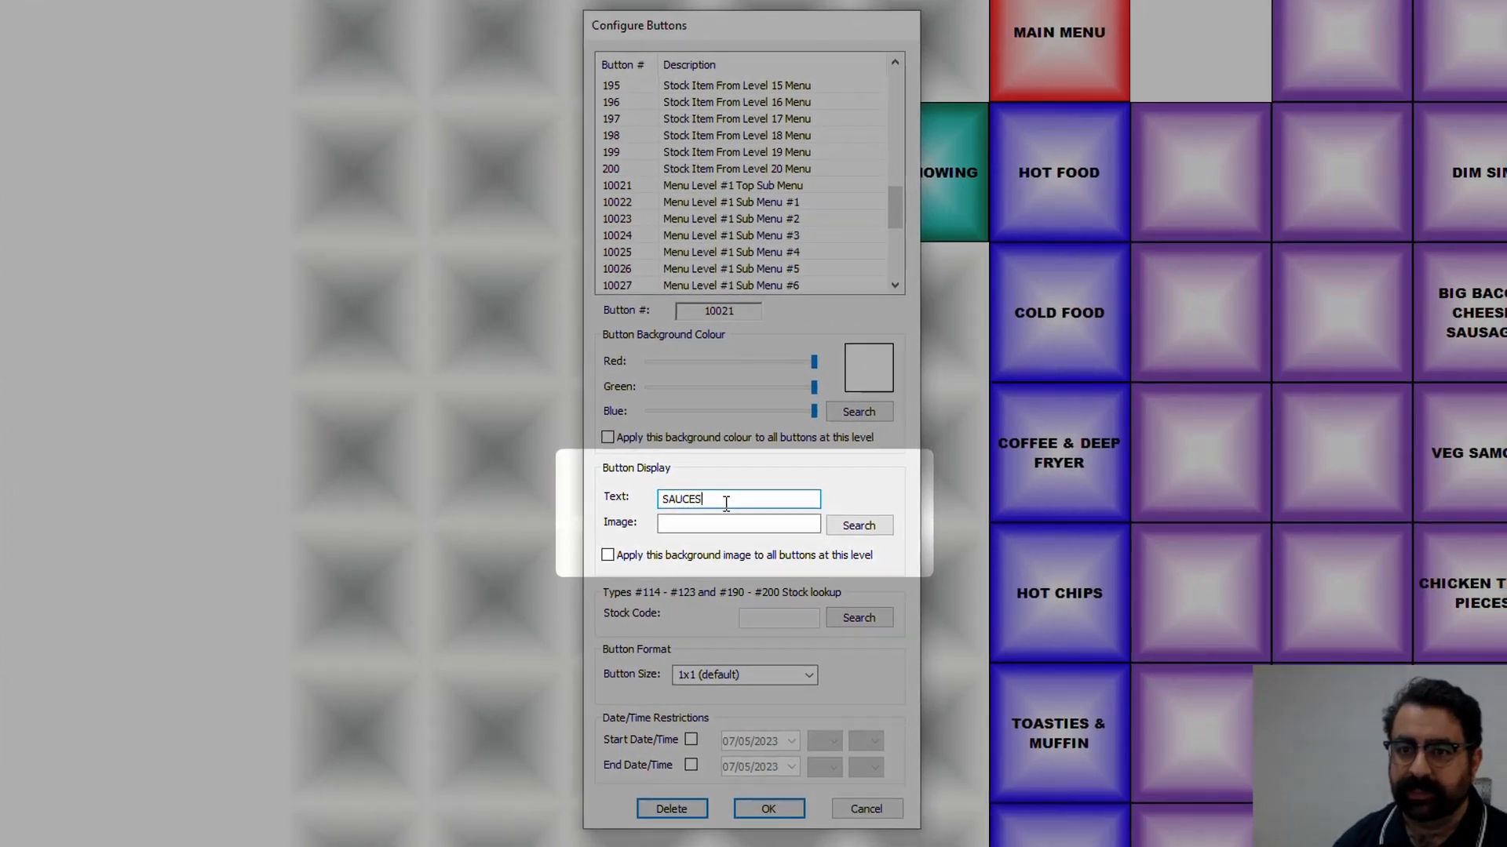
Step: Assign Button_Grey Blue.bmp as the image of the SAUCES button and accept its configuration
click(862, 526)
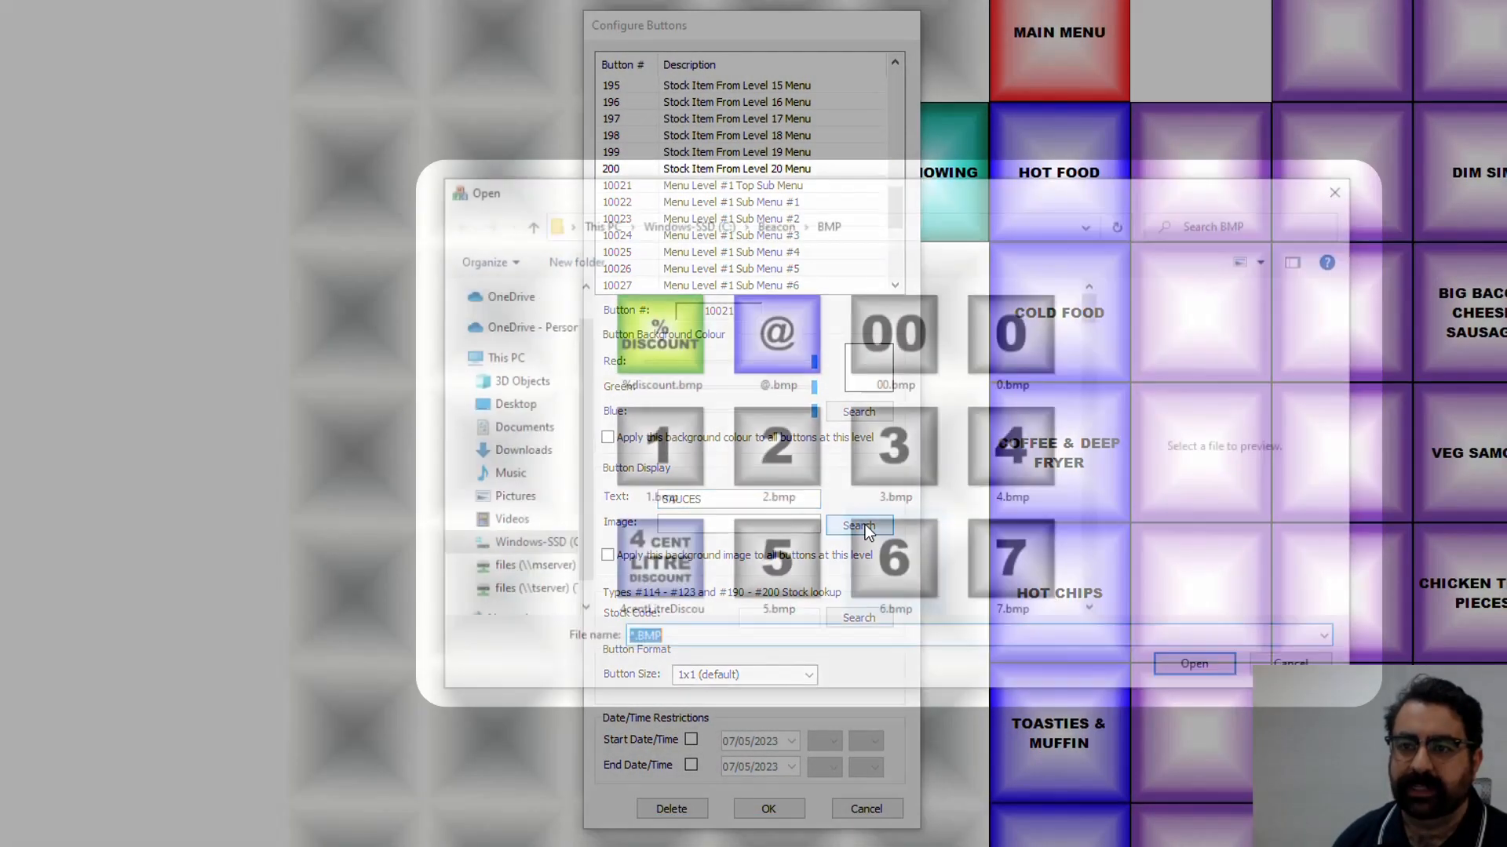
click(863, 436)
scroll(863, 439, down, 3)
click(868, 485)
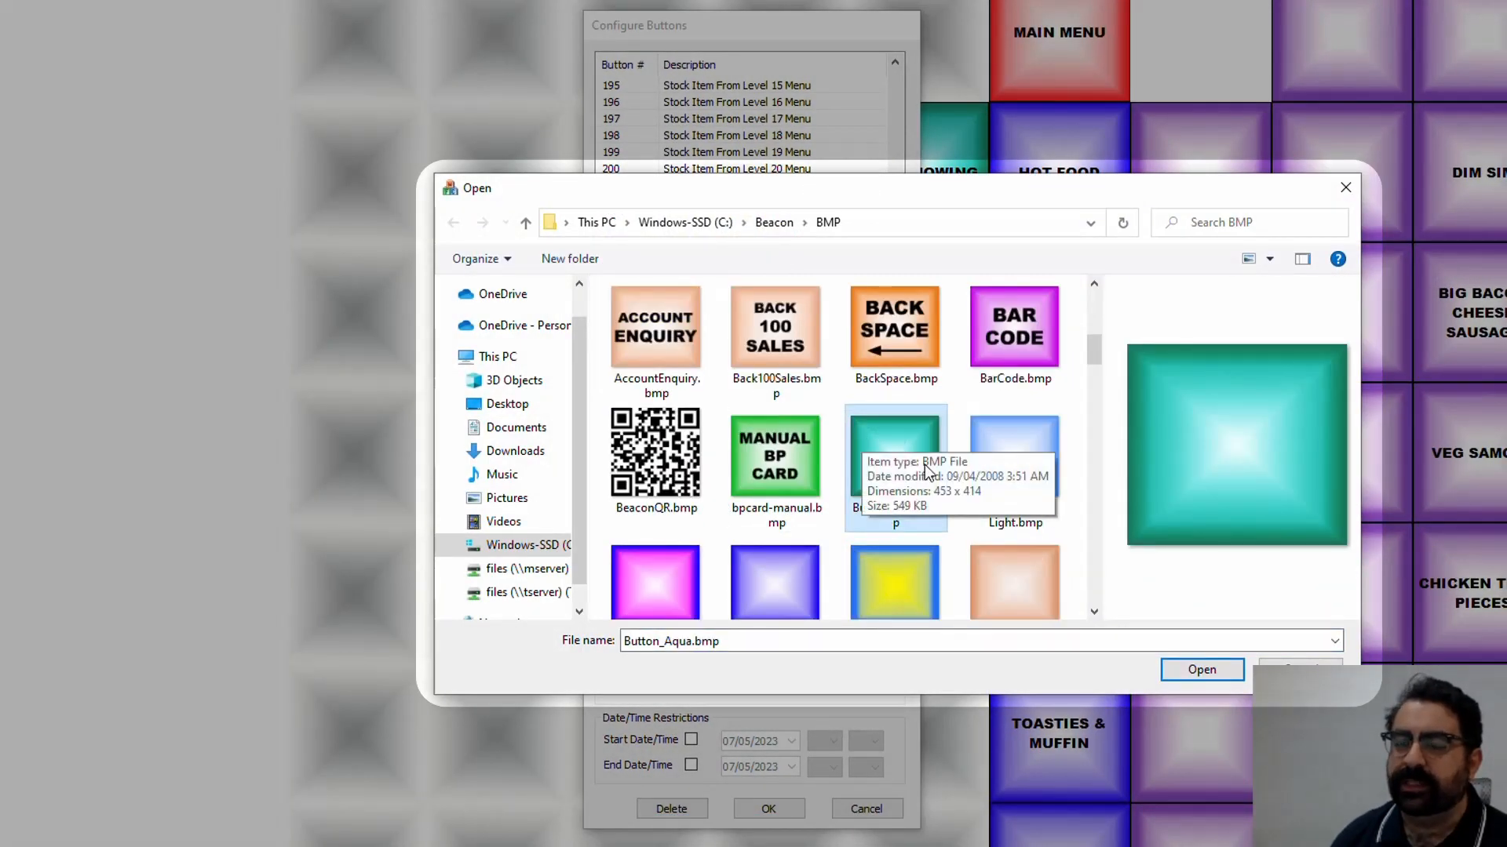
scroll(926, 471, down, 4)
double_click(790, 413)
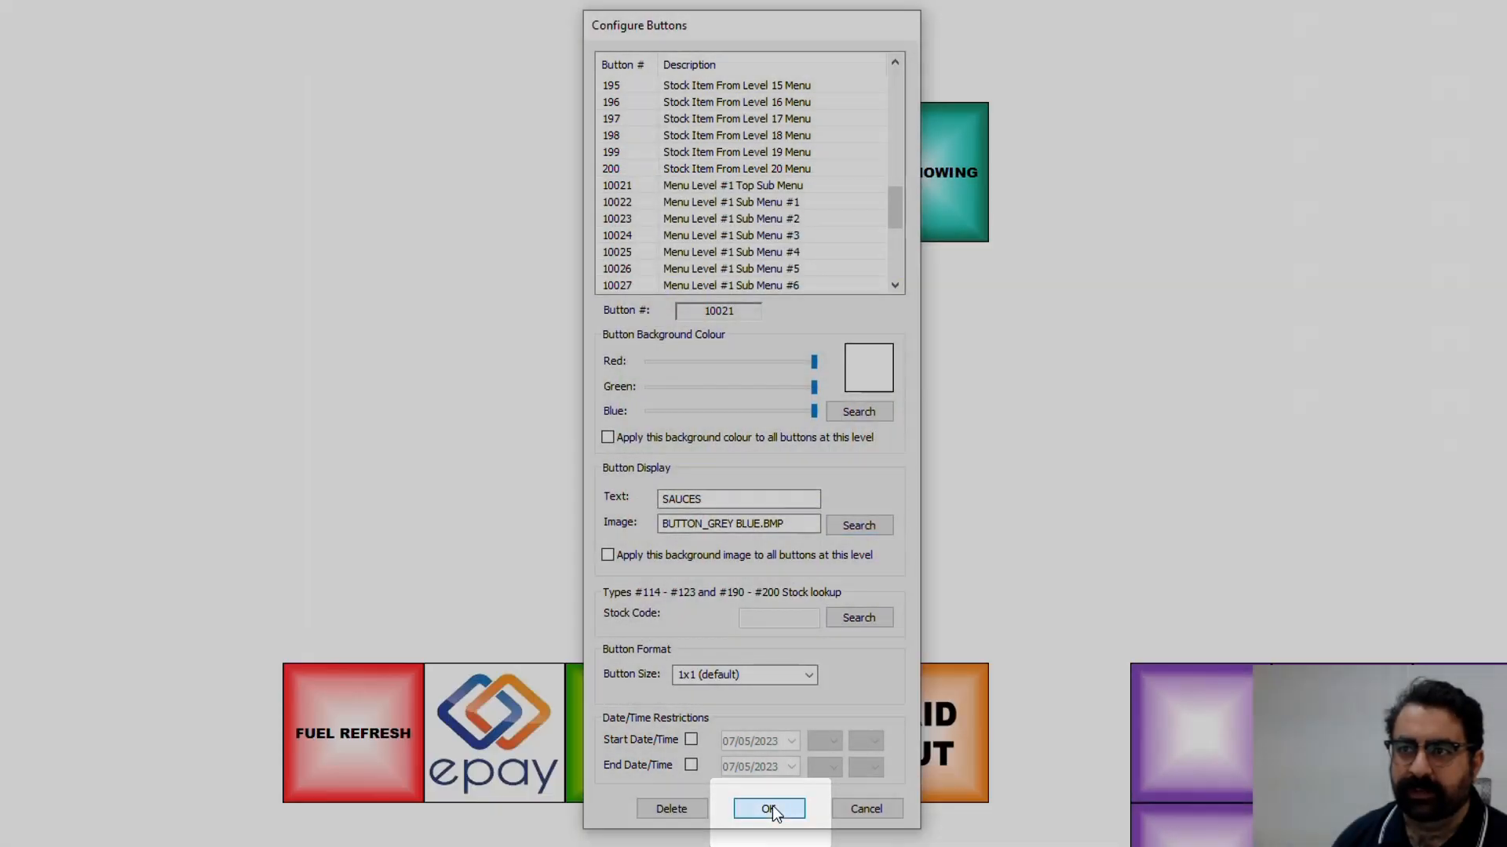
click(769, 808)
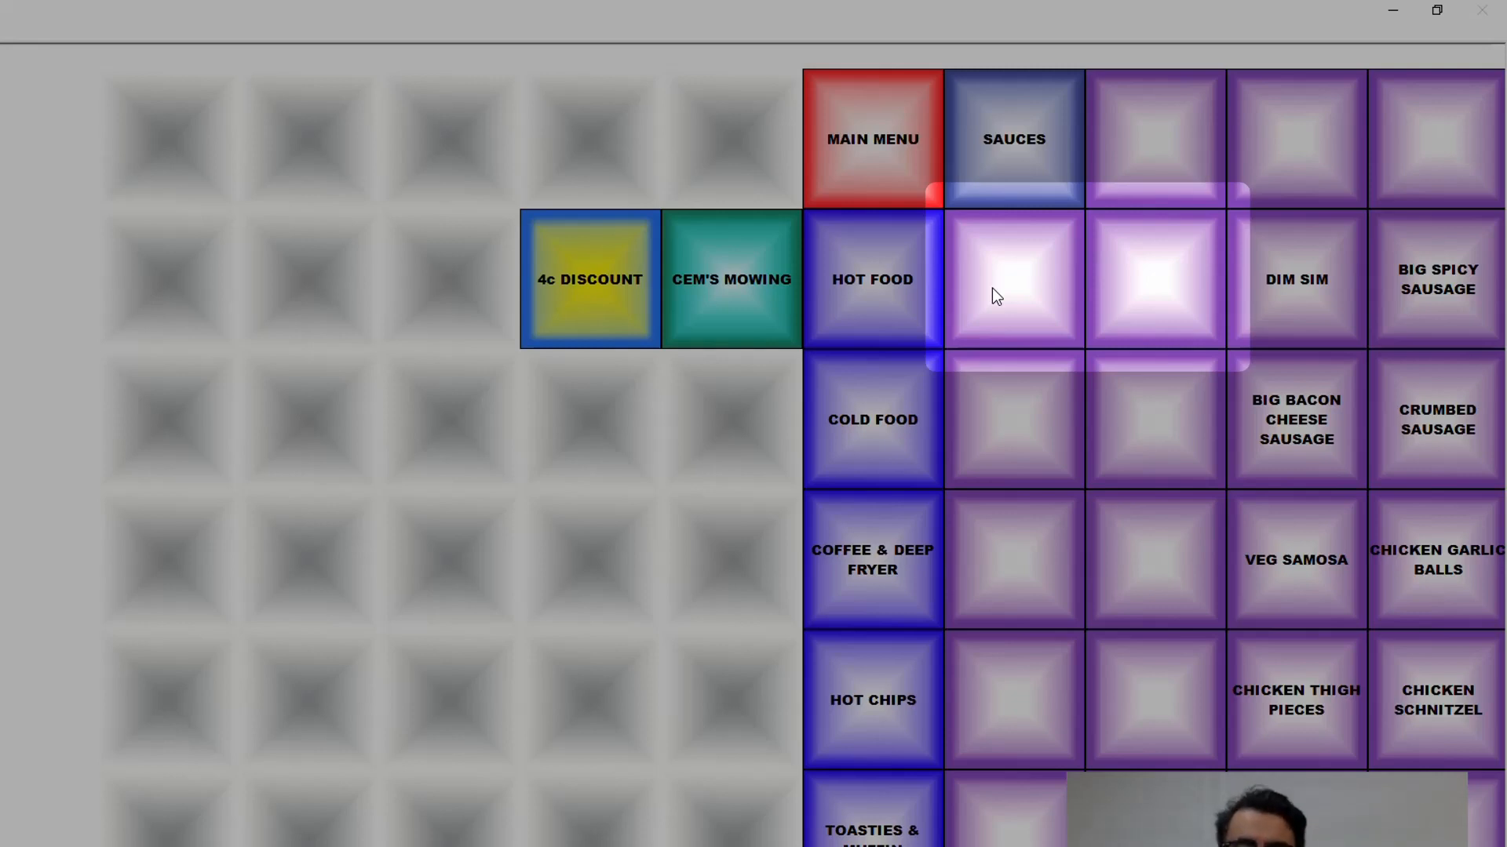
Step: Delete the two blank violet buttons between HOT FOOD and DIM SIM
click(992, 288)
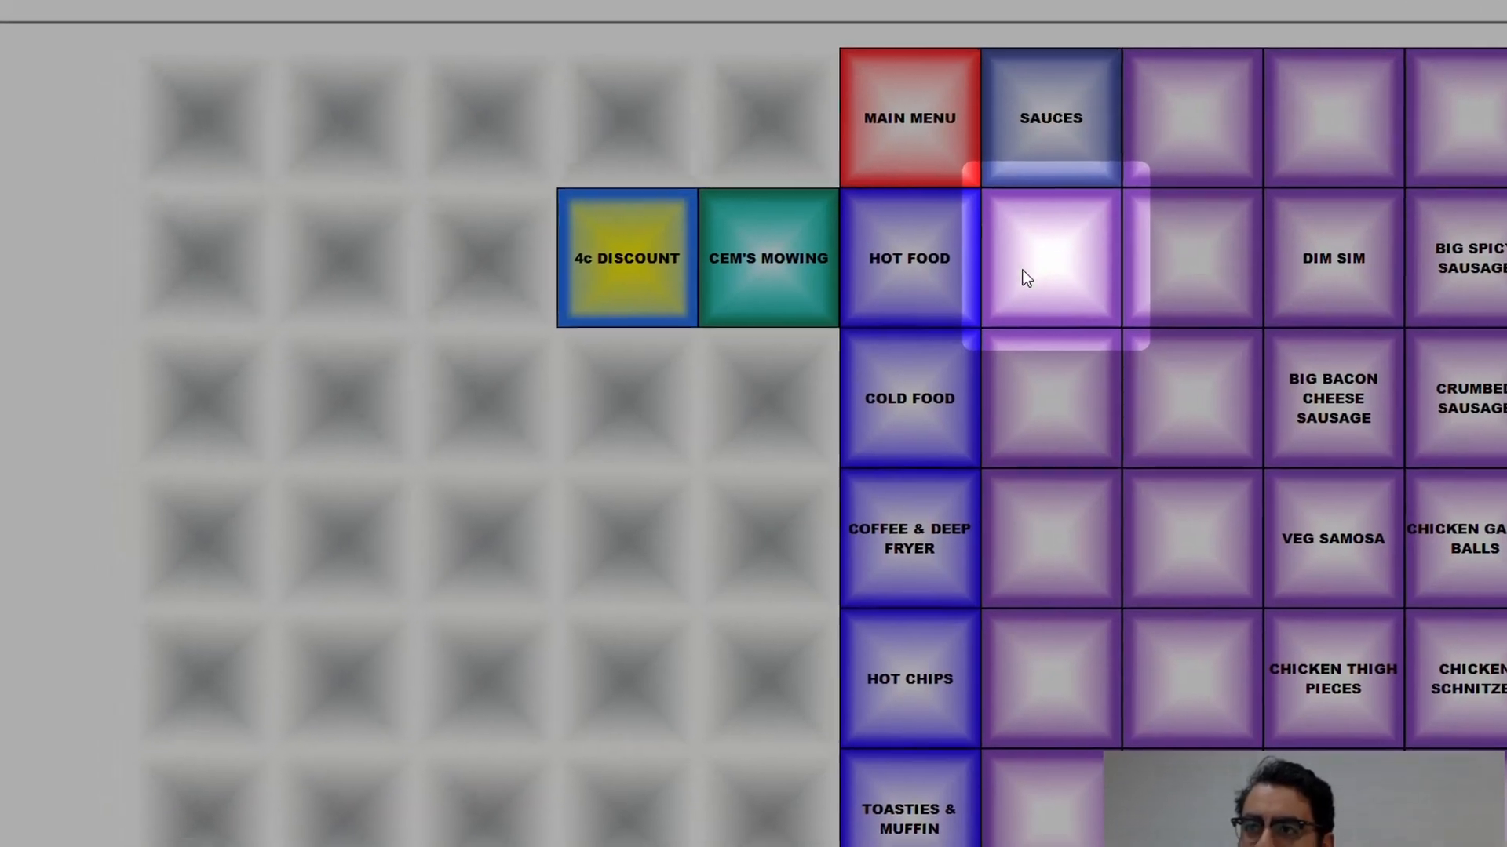
double_click(1036, 289)
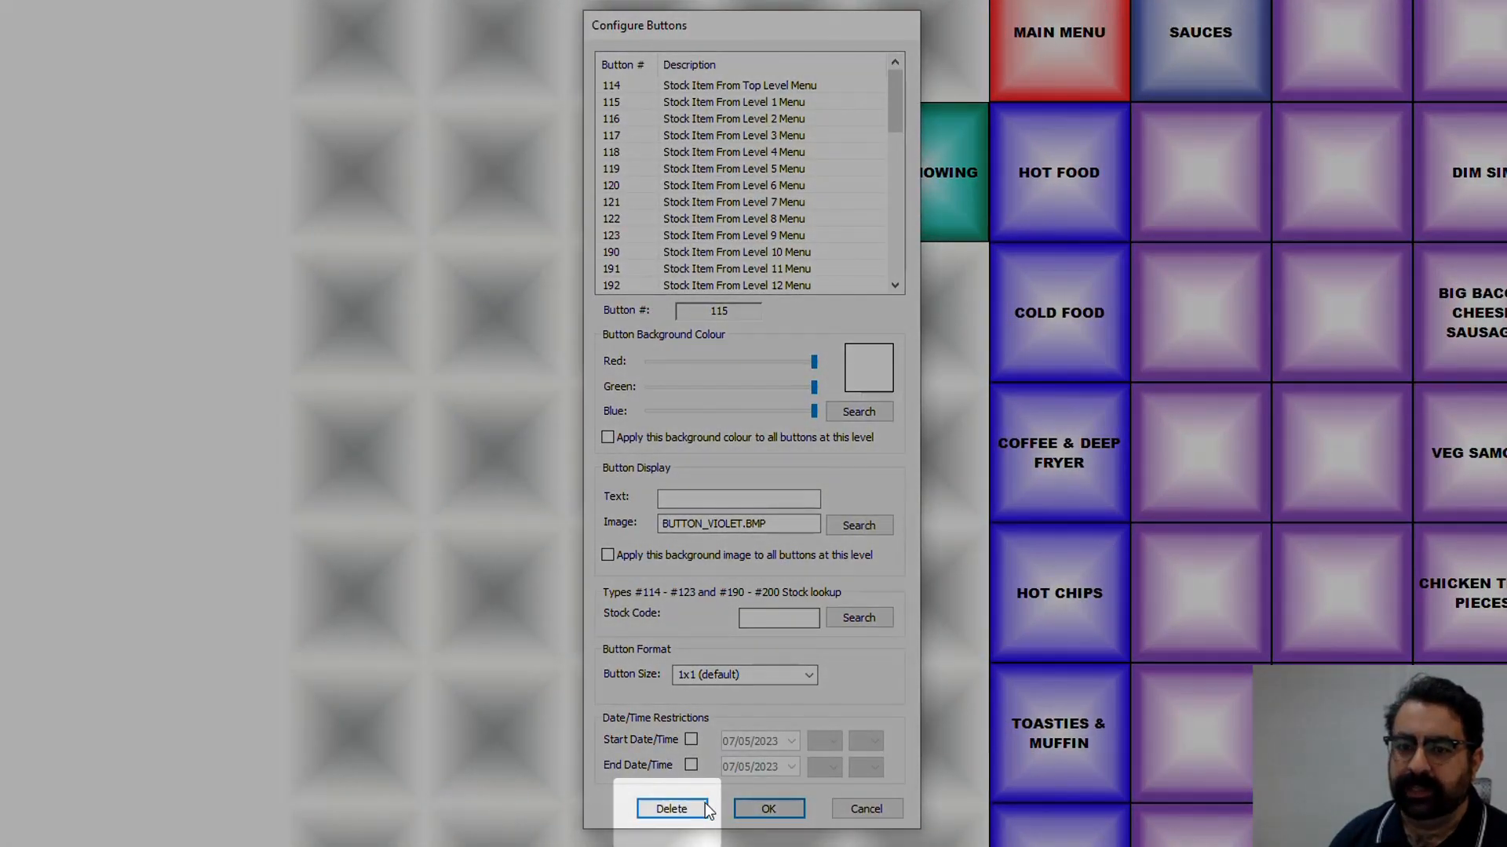
click(704, 804)
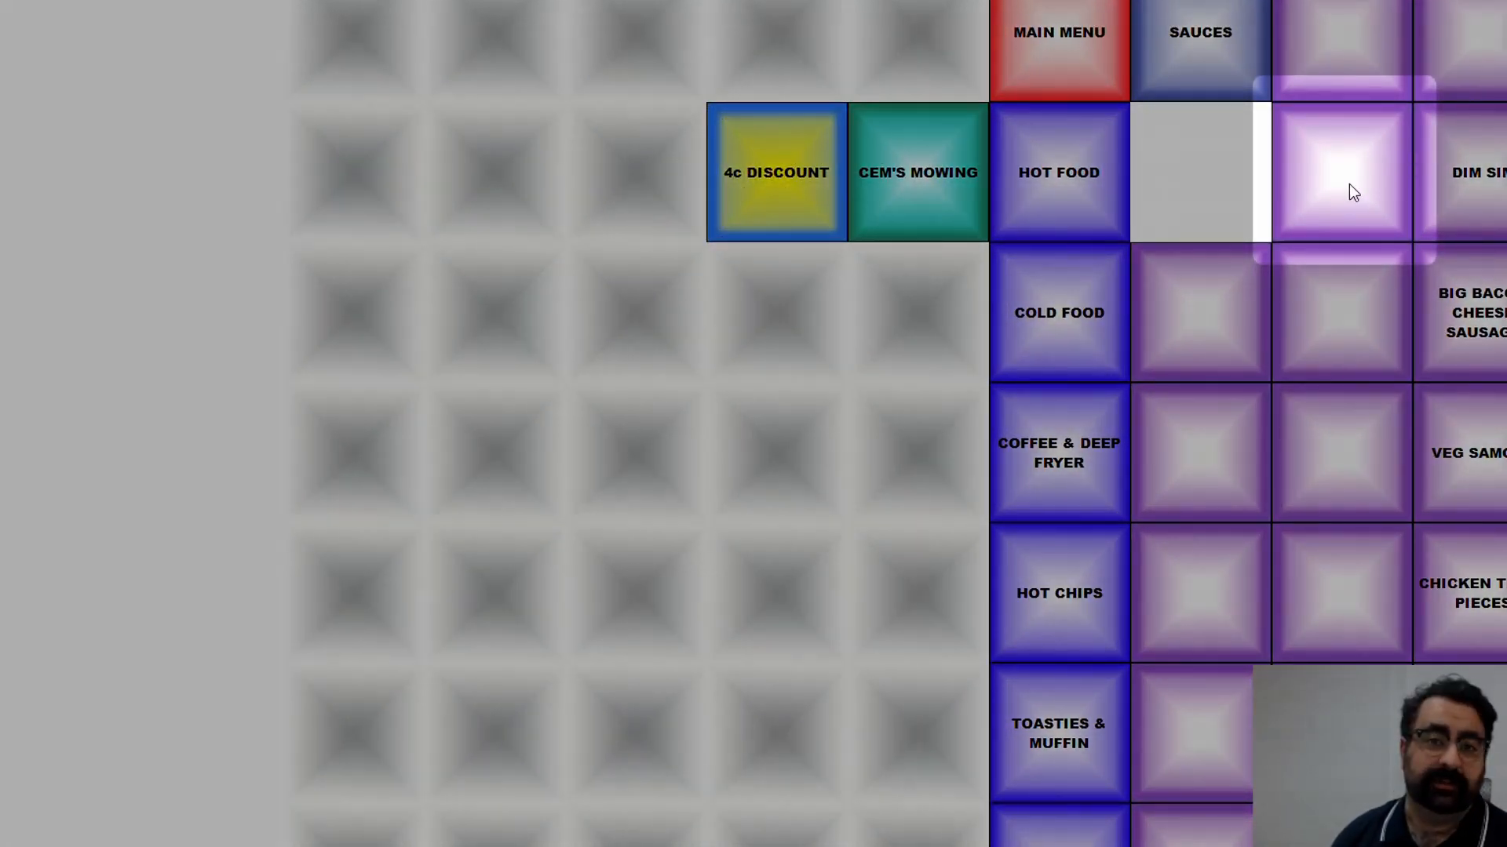
double_click(1348, 187)
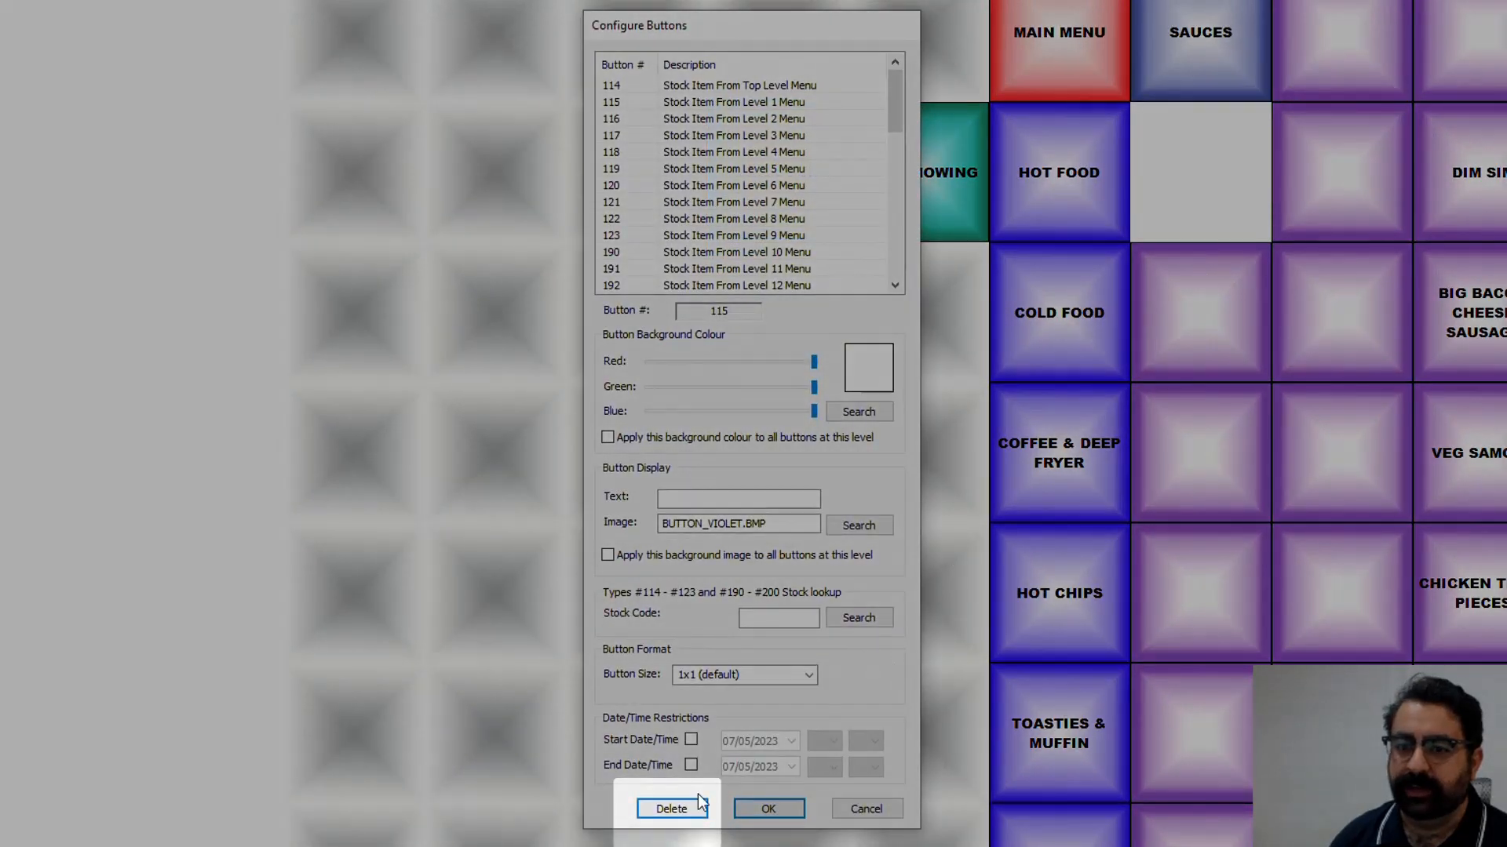
click(698, 805)
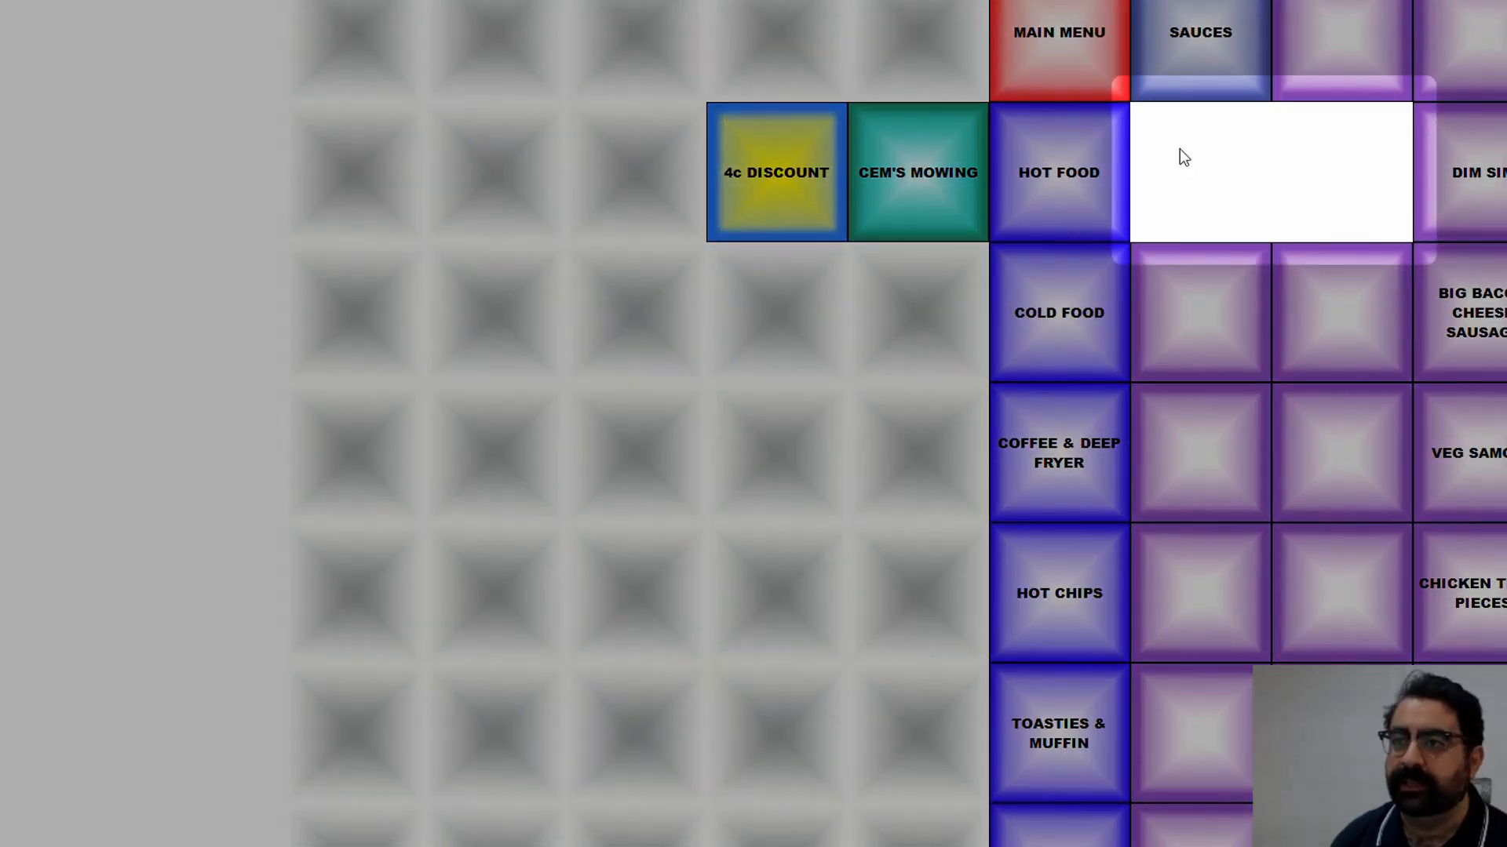
Step: Configure the cleared slot directly beside HOT FOOD as Stock Item from Menu Level #1 Top Sub Menu (10462) with the text "TOMATO SAUCE"
double_click(1188, 183)
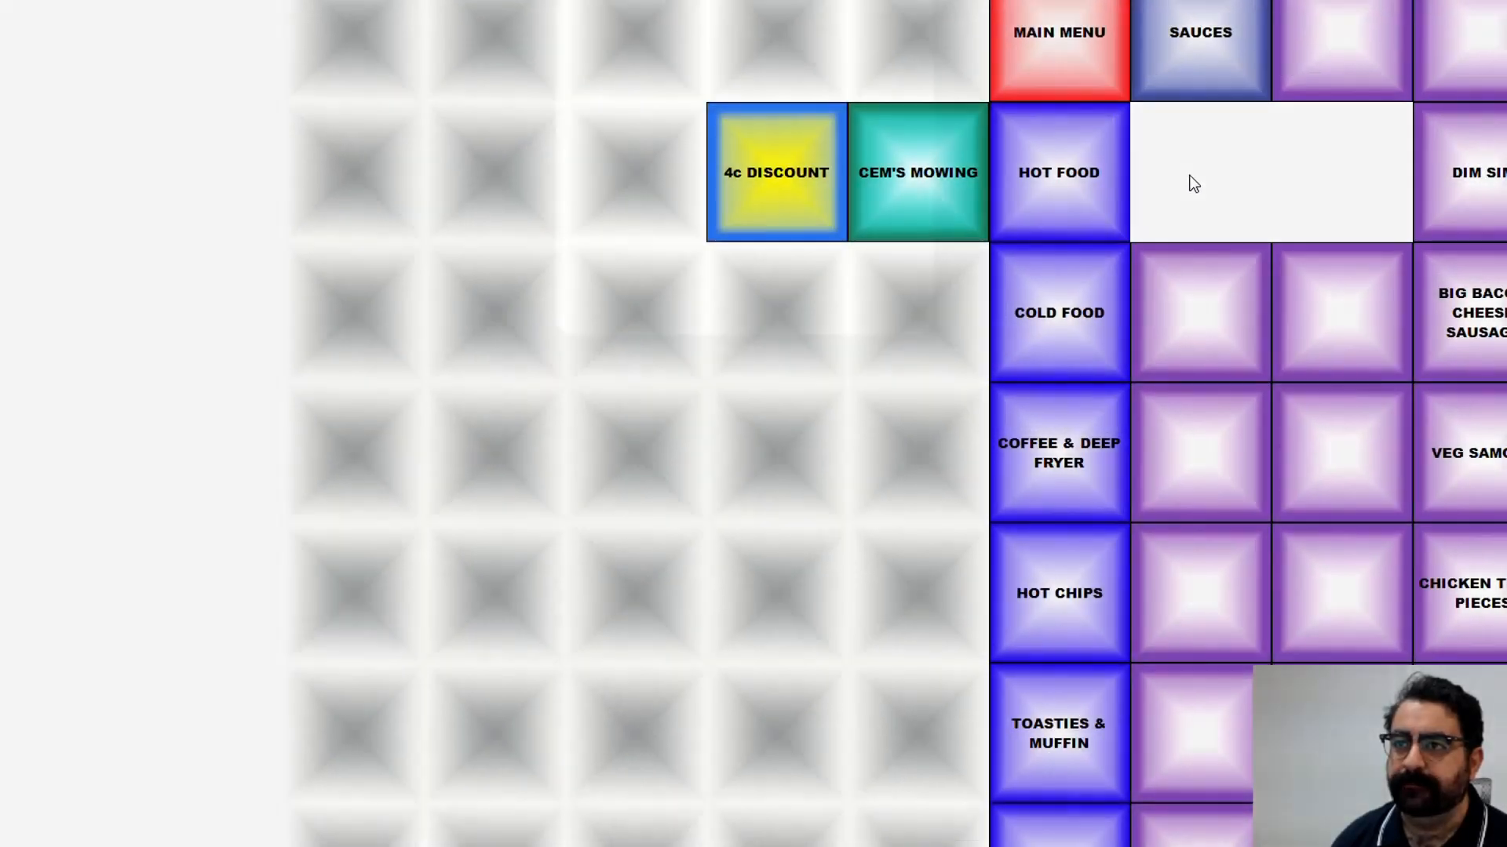
drag(897, 97, 893, 263)
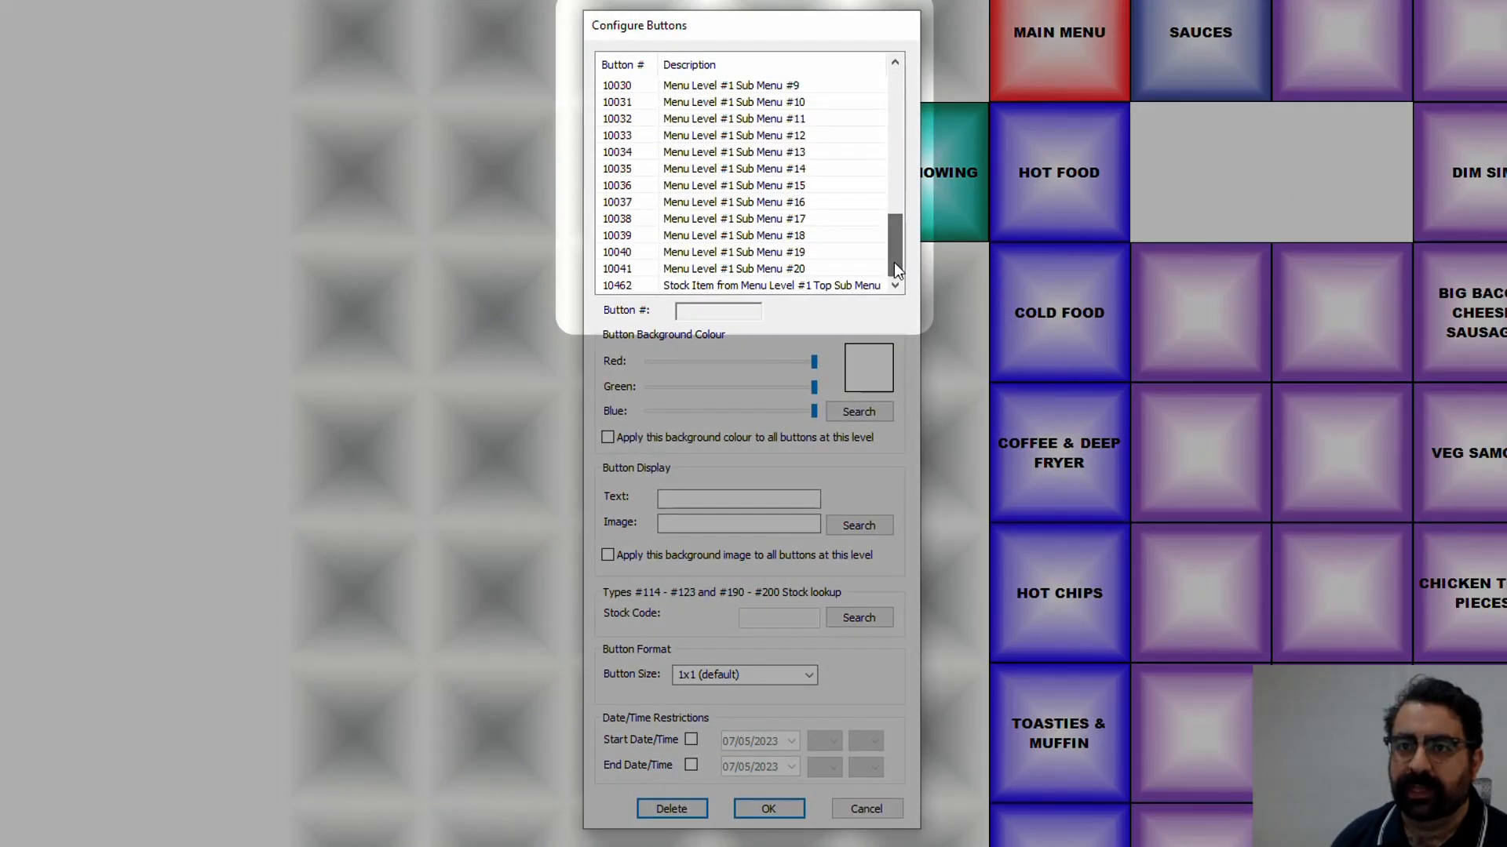
click(801, 288)
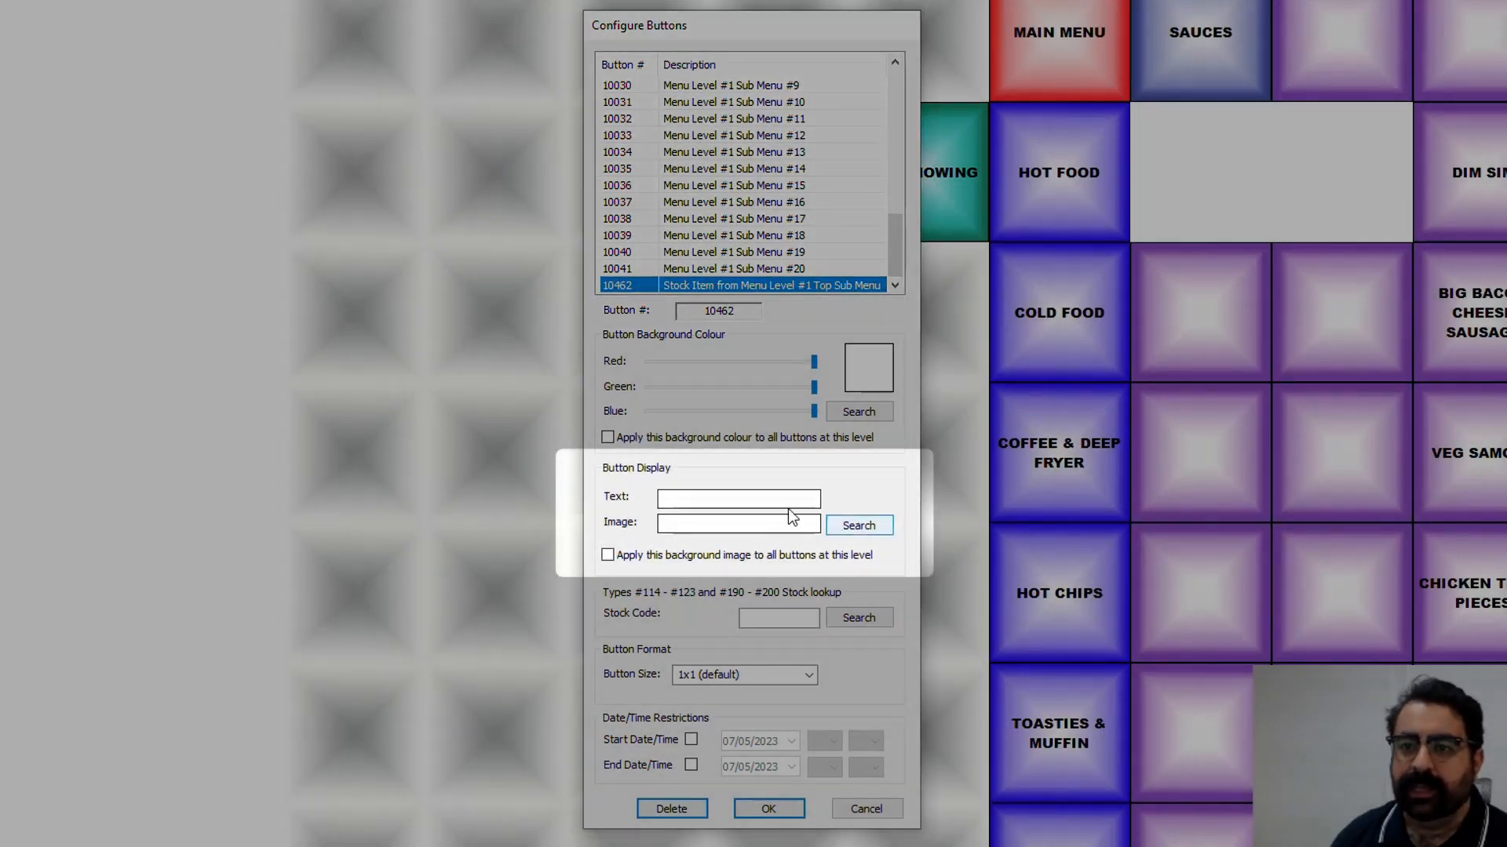
click(768, 499)
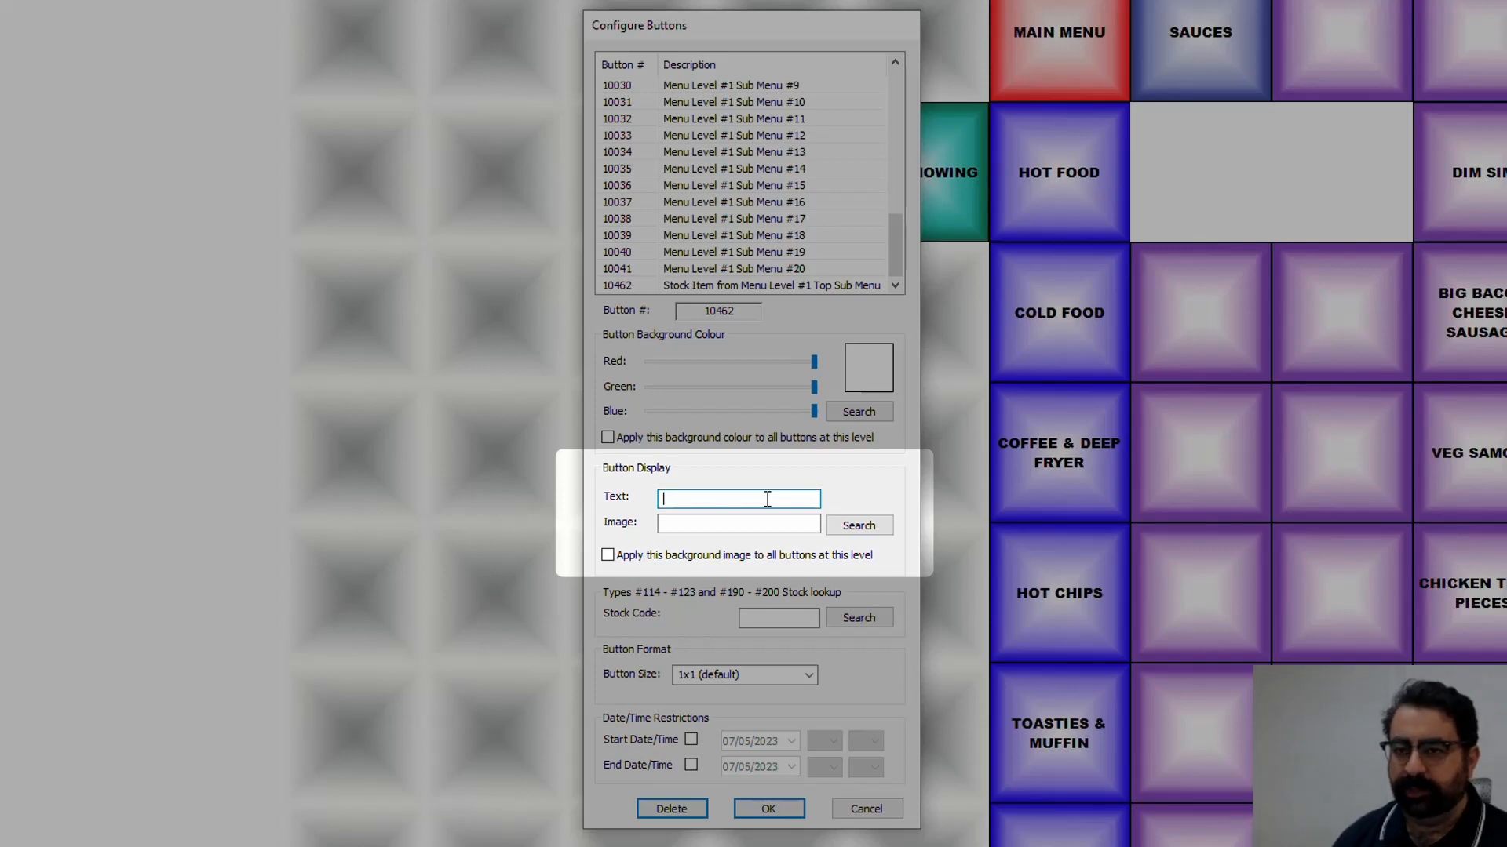
text(TOMATO SA)
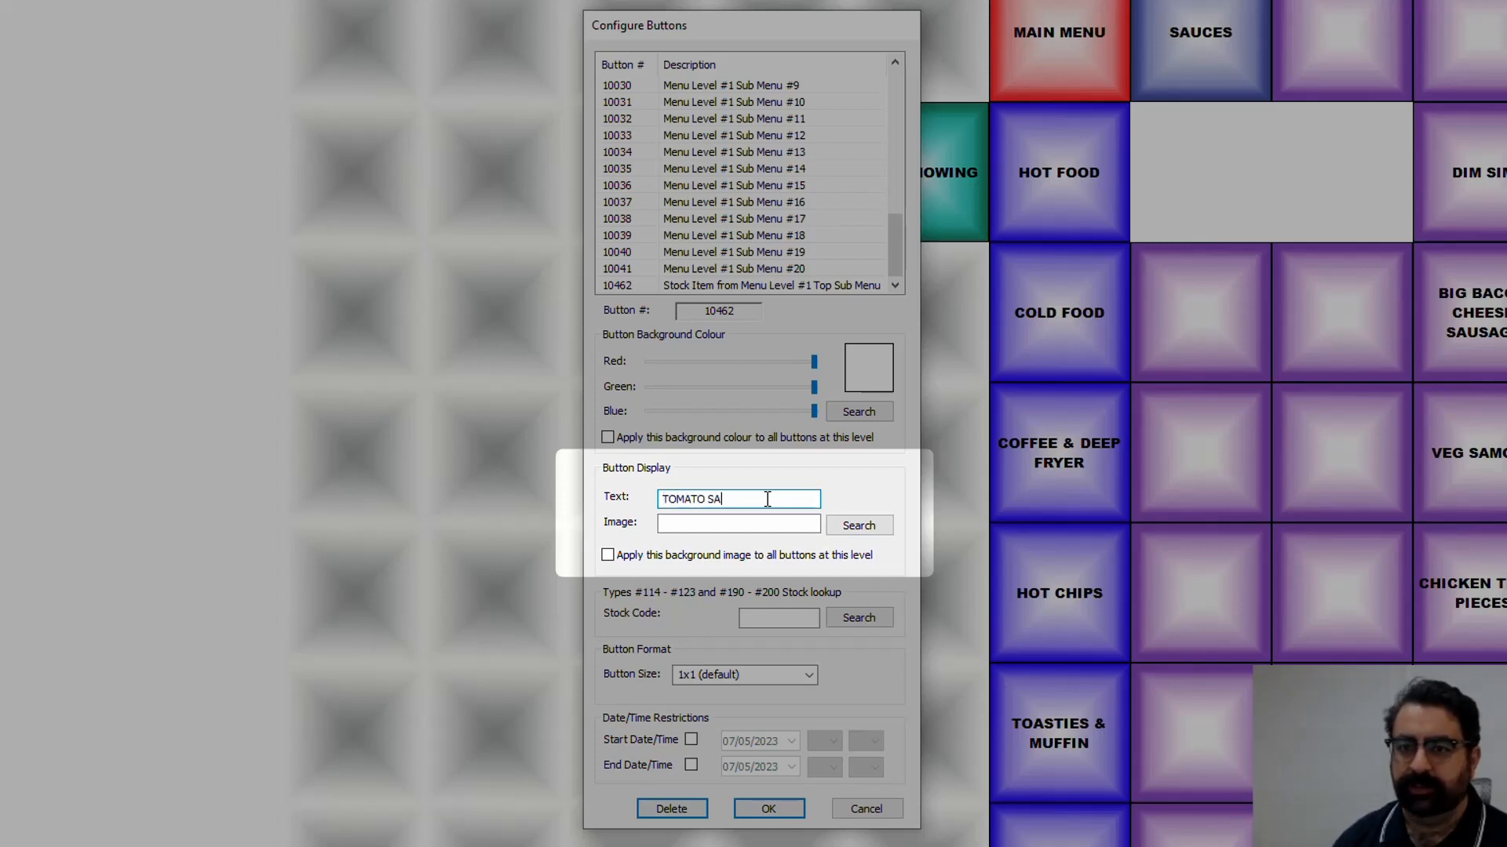
text(UCE)
Step: Assign Button_Blue Pink.bmp as the image of the TOMATO SAUCE button
click(858, 525)
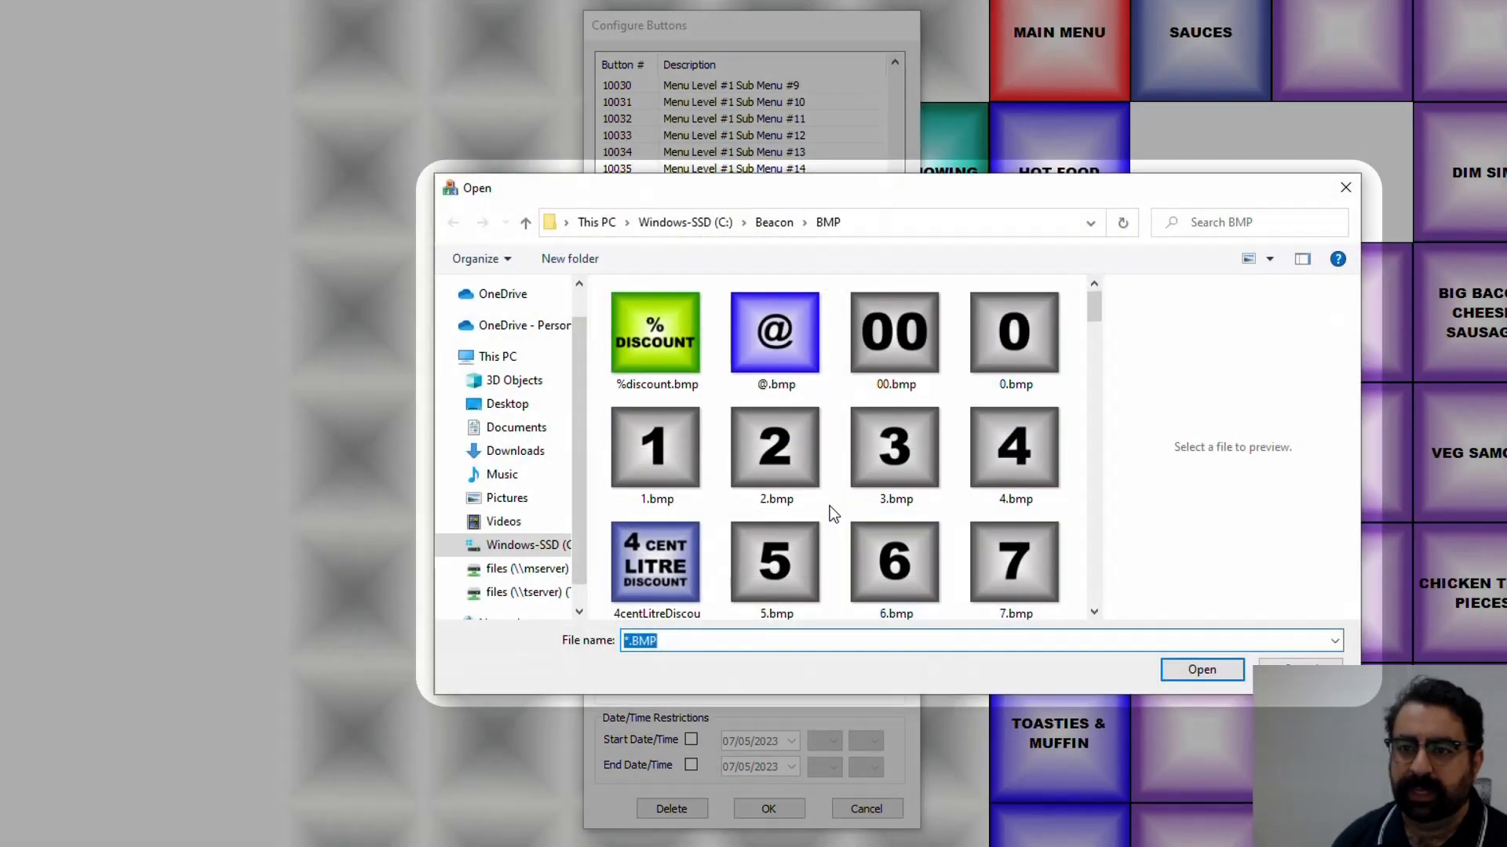
click(808, 474)
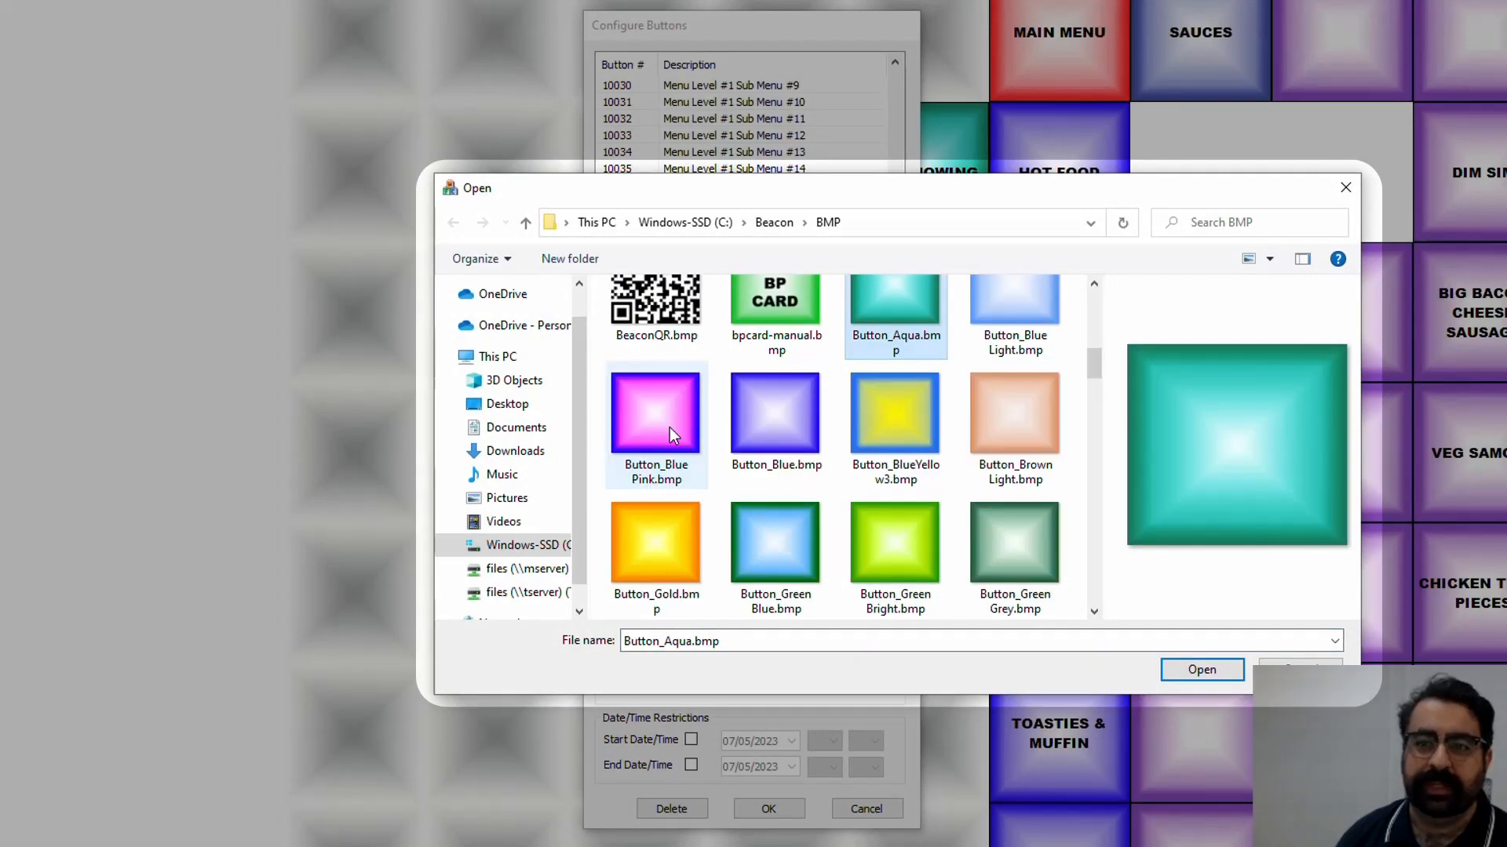
double_click(670, 427)
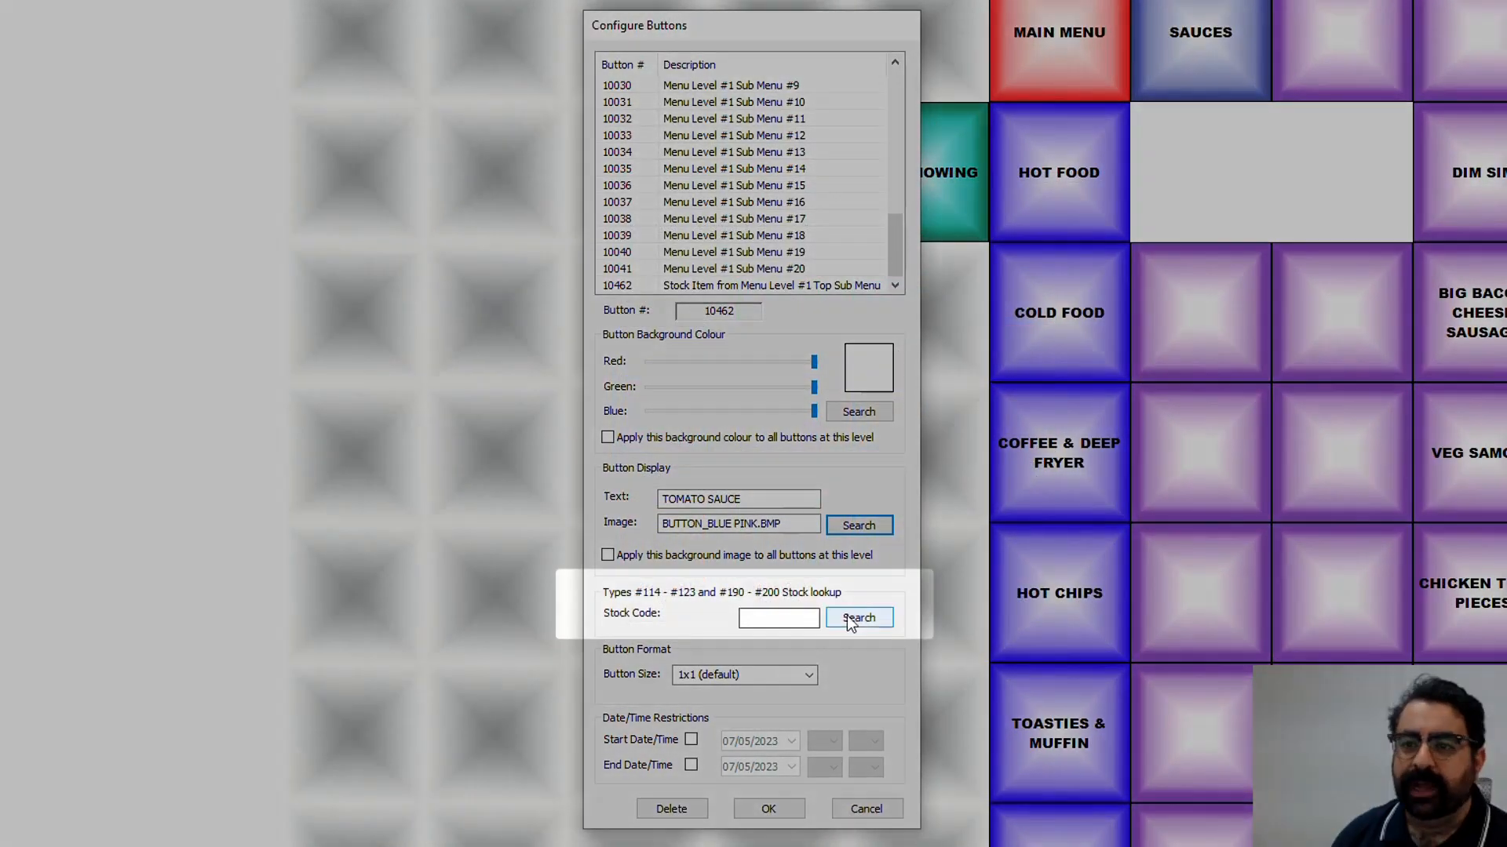
Step: Search the stock items for SAUCE, link PC Tomato Sauce (8400069) to the TOMATO SAUCE button and accept its configuration
click(846, 616)
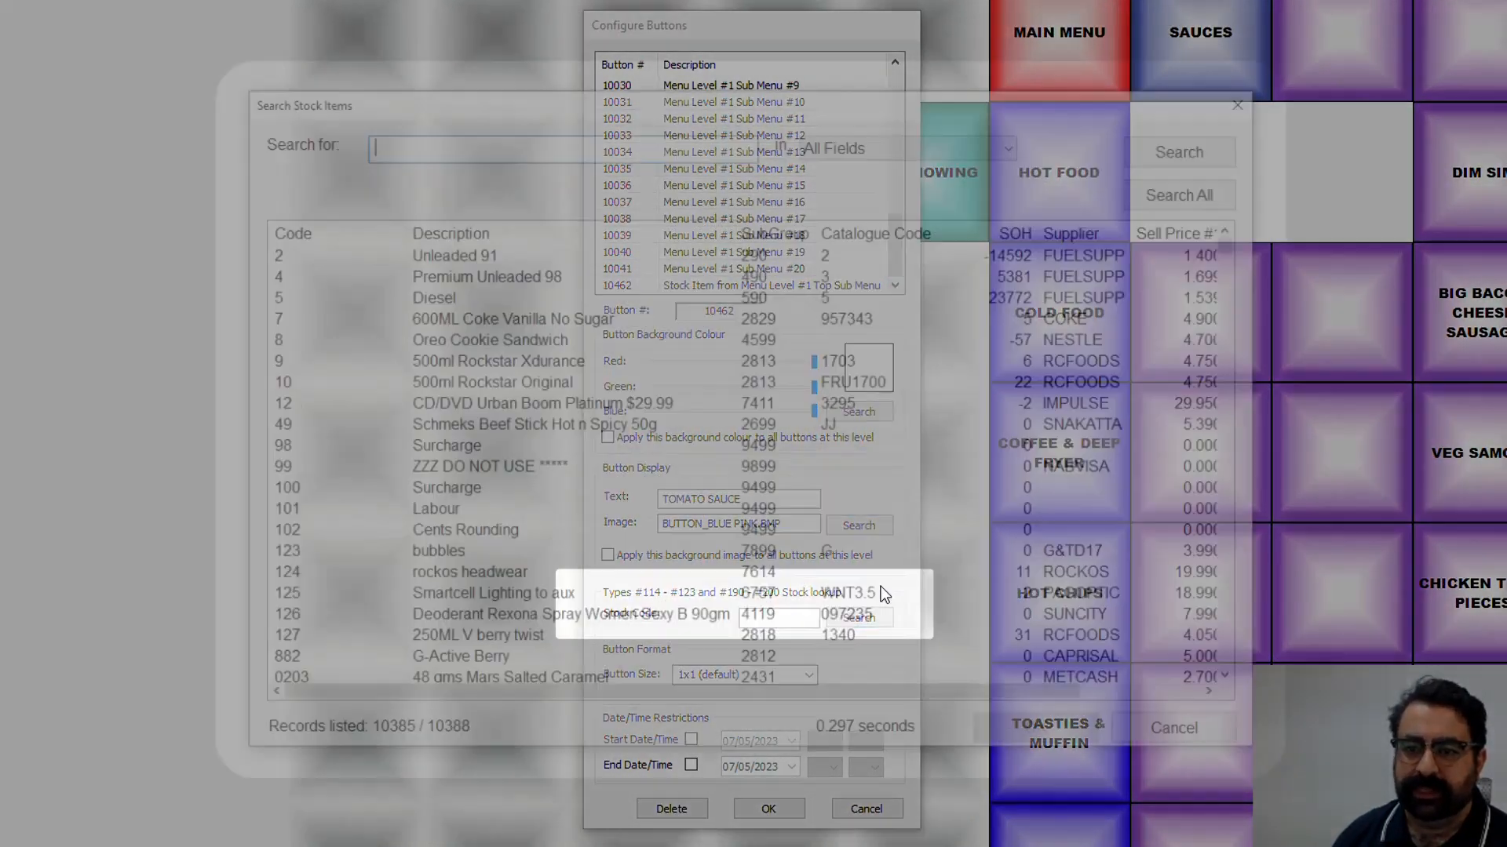
text(SAUCE)
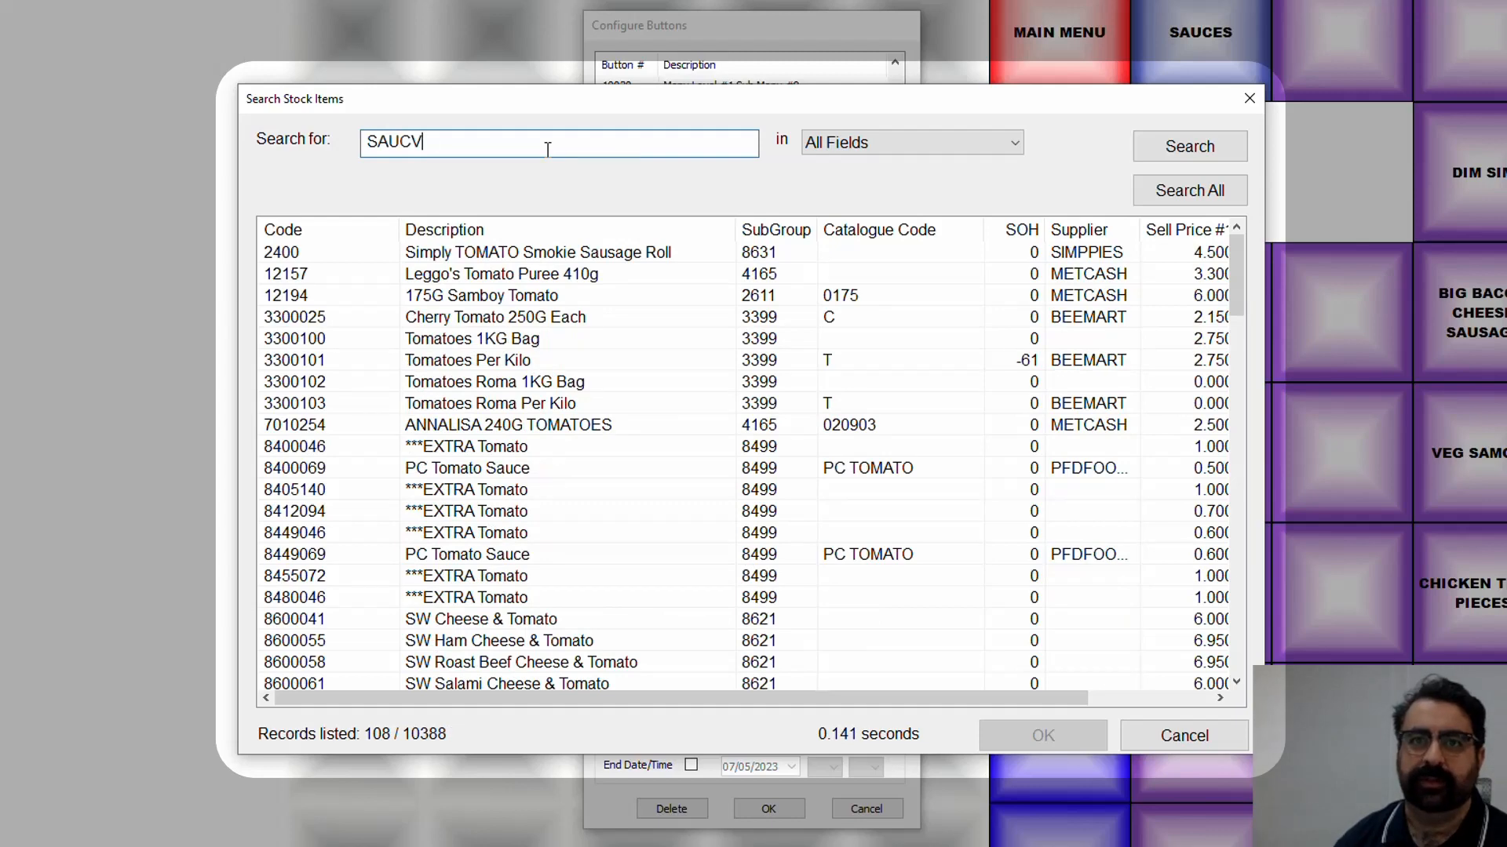
click(510, 340)
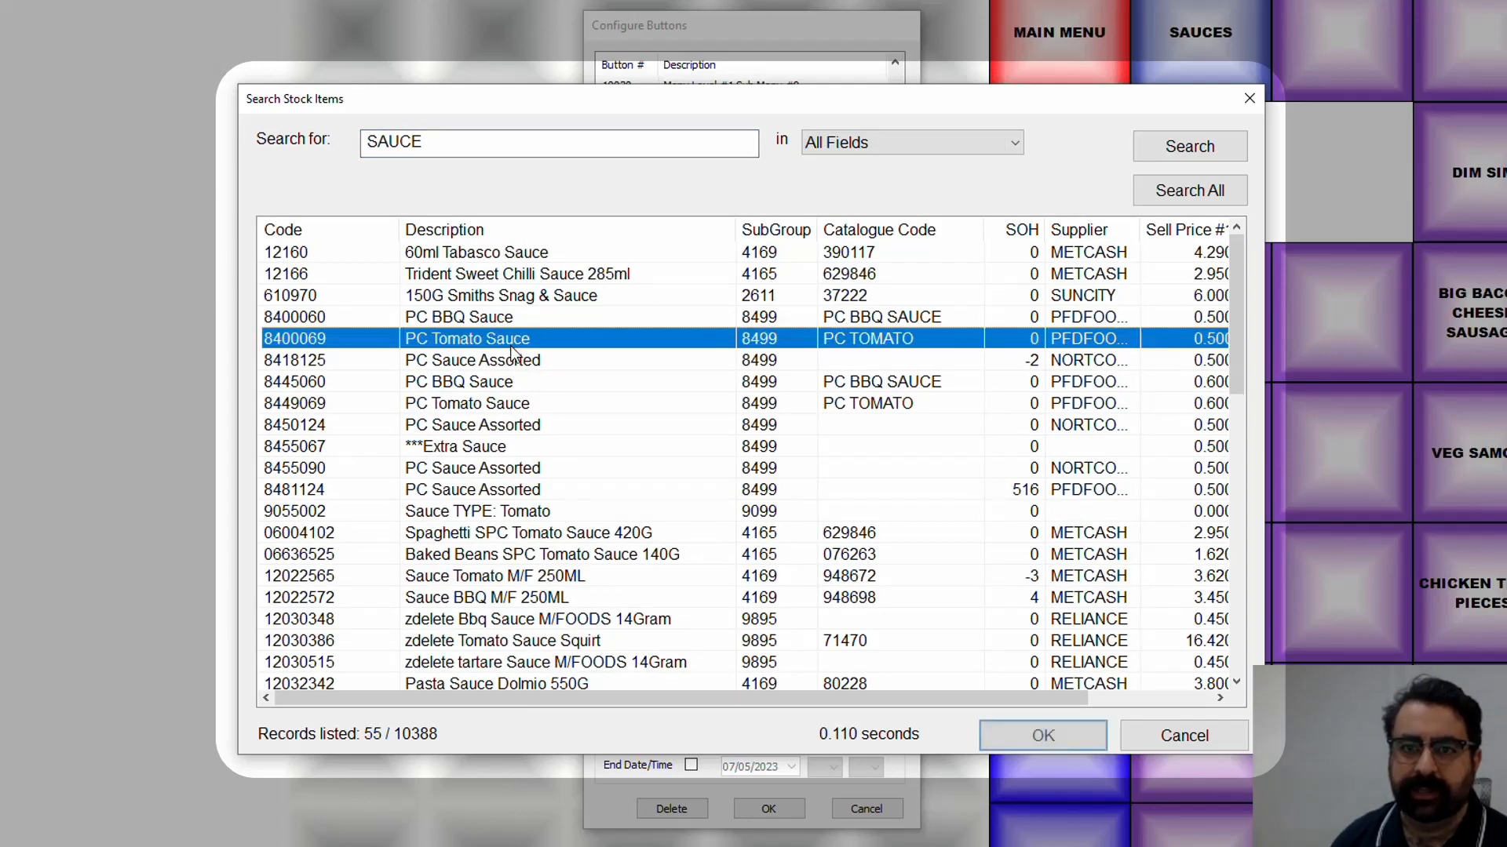
double_click(510, 344)
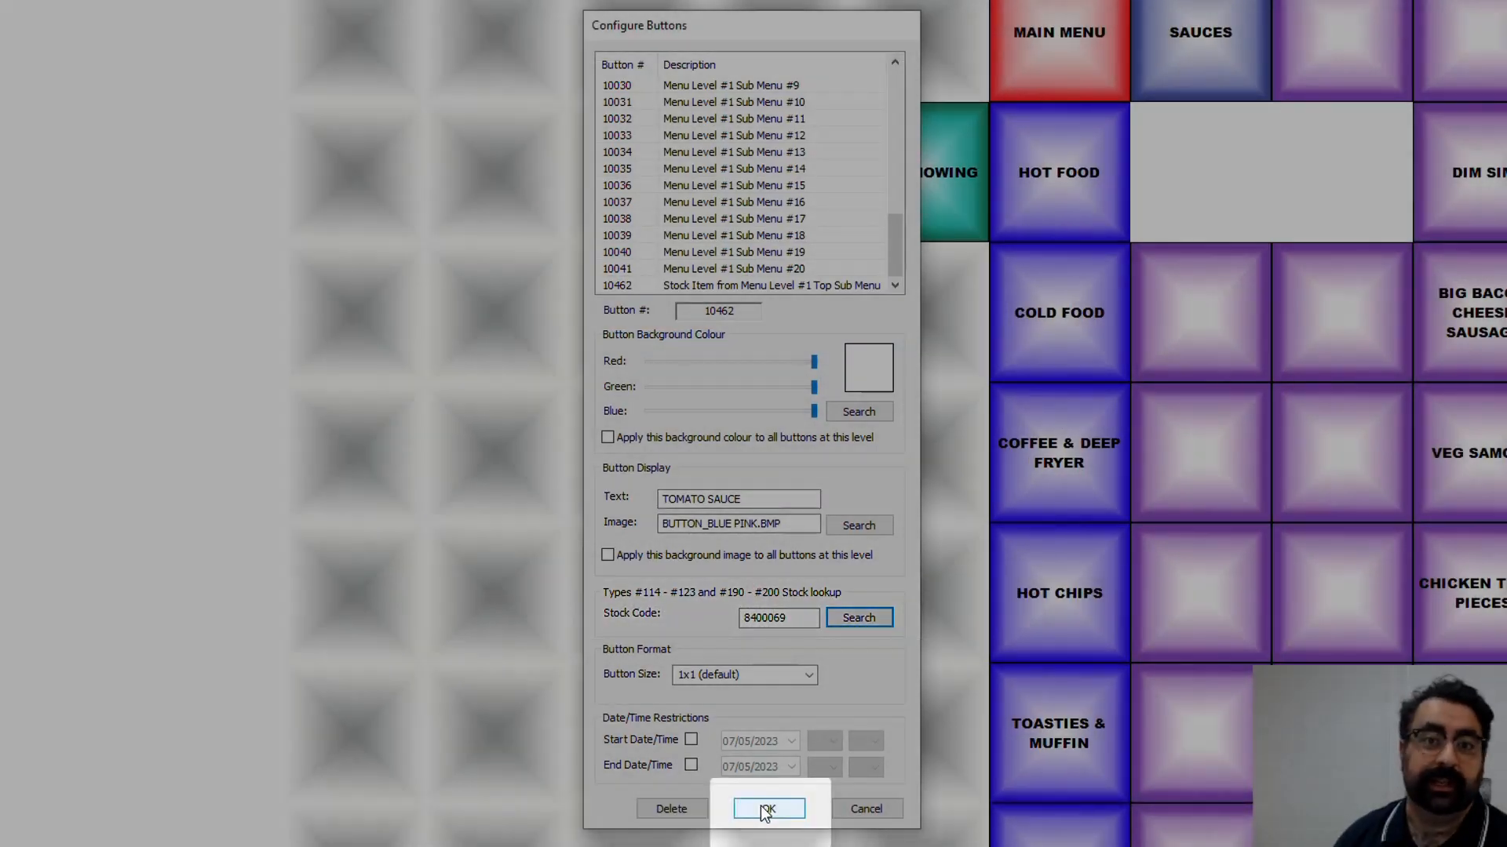
click(768, 809)
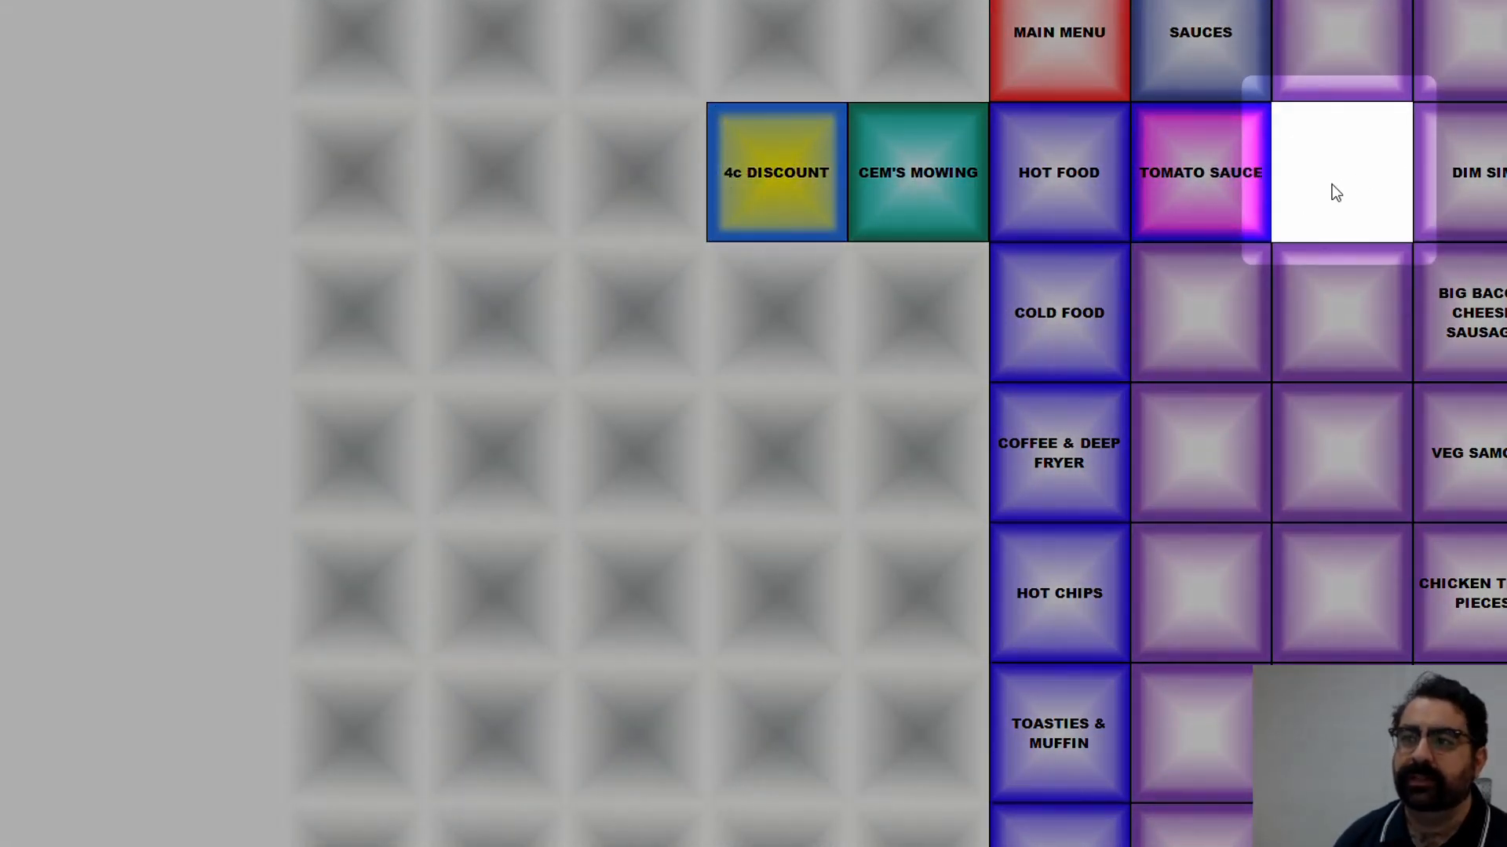
Step: Configure the empty slot beside TOMATO SAUCE as Stock Item from Menu Level #1 Top Sub Menu (10462) with the text "BBQ SAUCE"
click(1336, 193)
drag(897, 161, 895, 270)
click(737, 287)
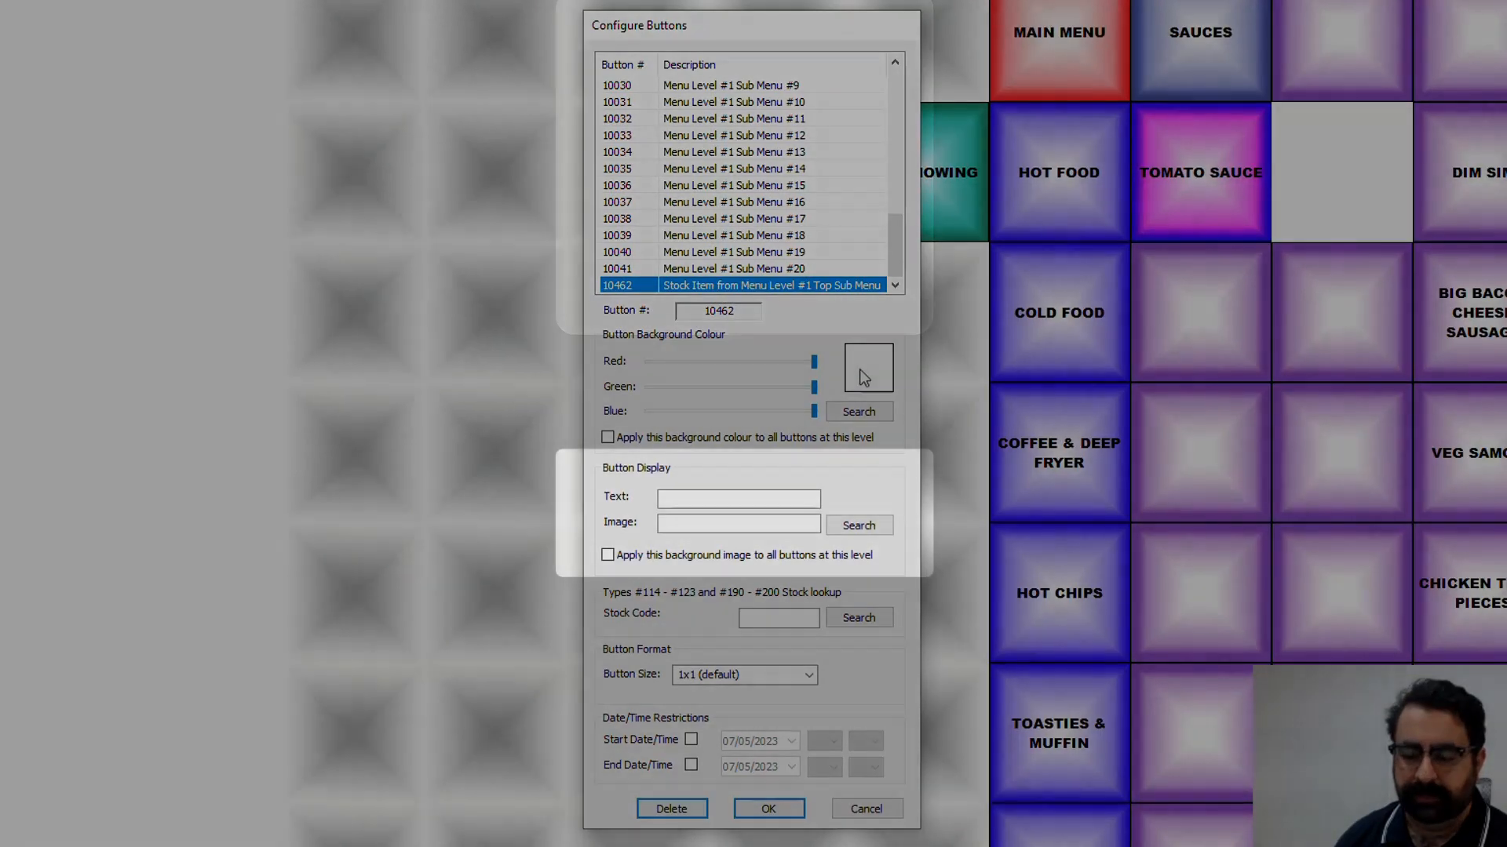
click(789, 499)
text(BB)
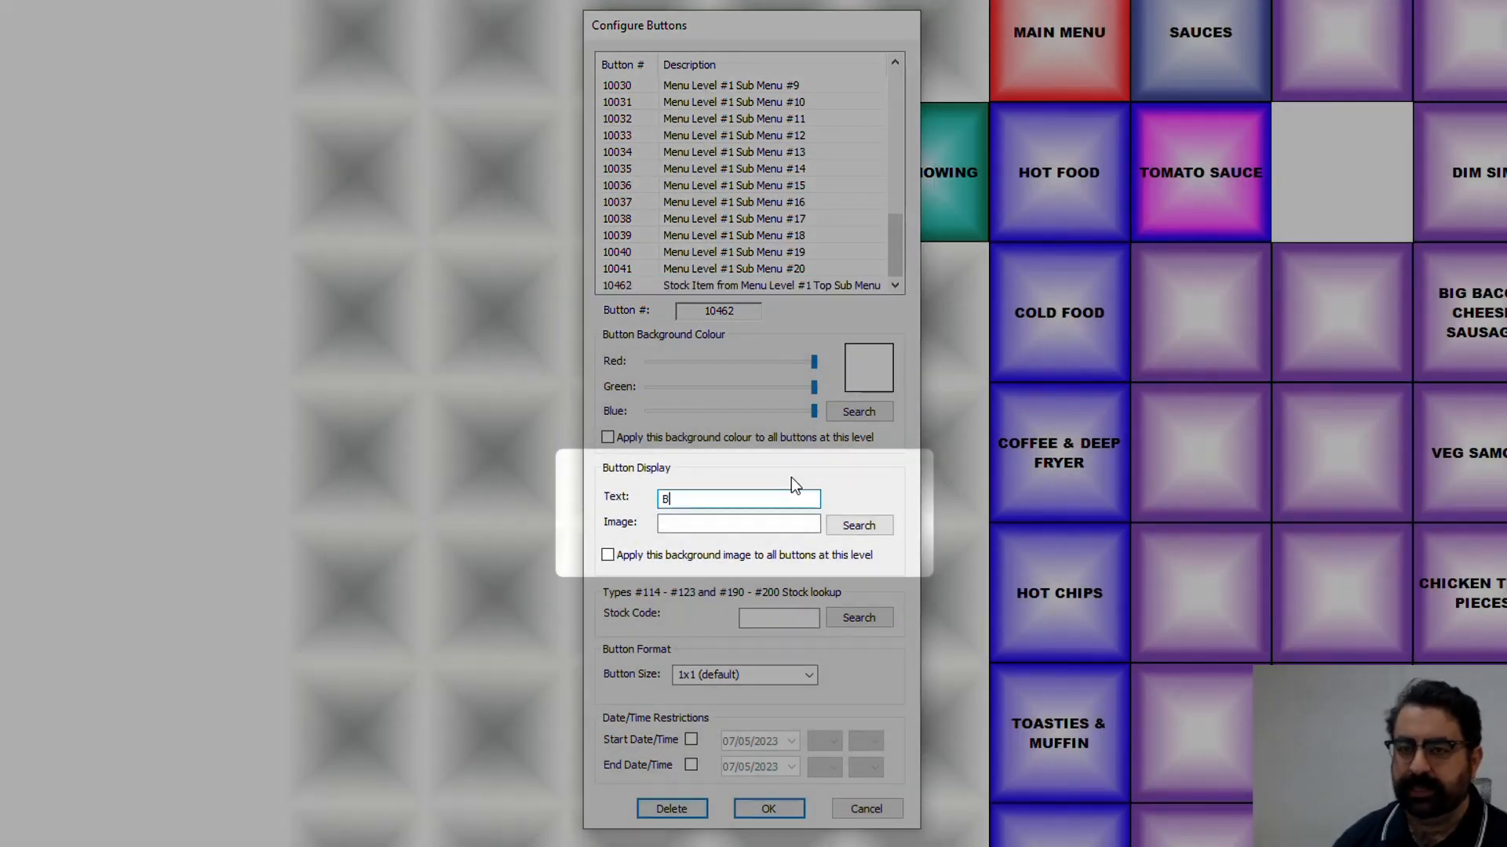
text(Q SAUCE)
Step: Assign Button_Blue Pink.bmp as the image of the BBQ SAUCE button
click(858, 525)
click(851, 456)
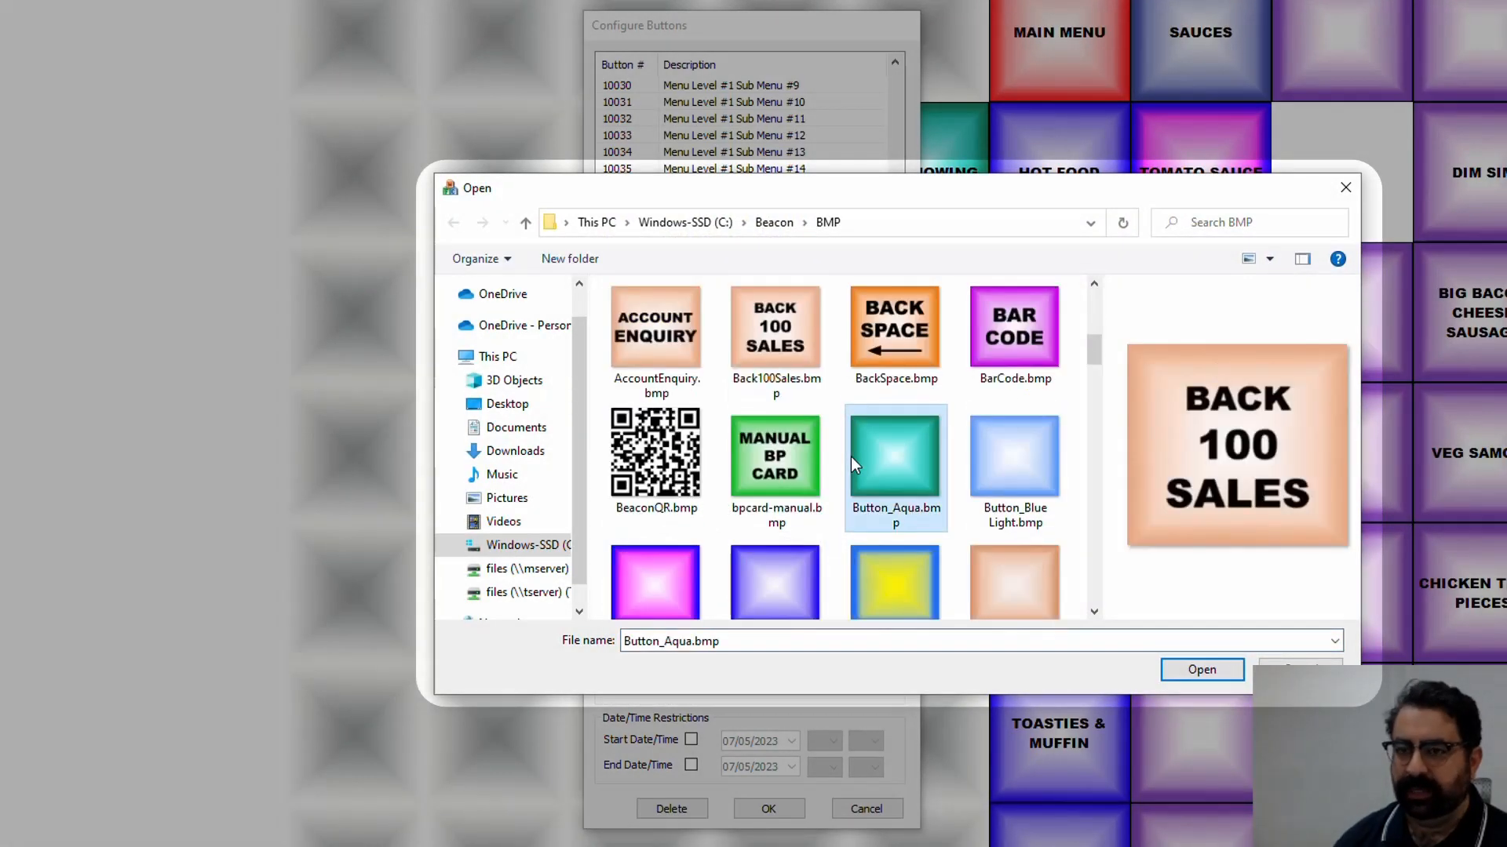
double_click(655, 581)
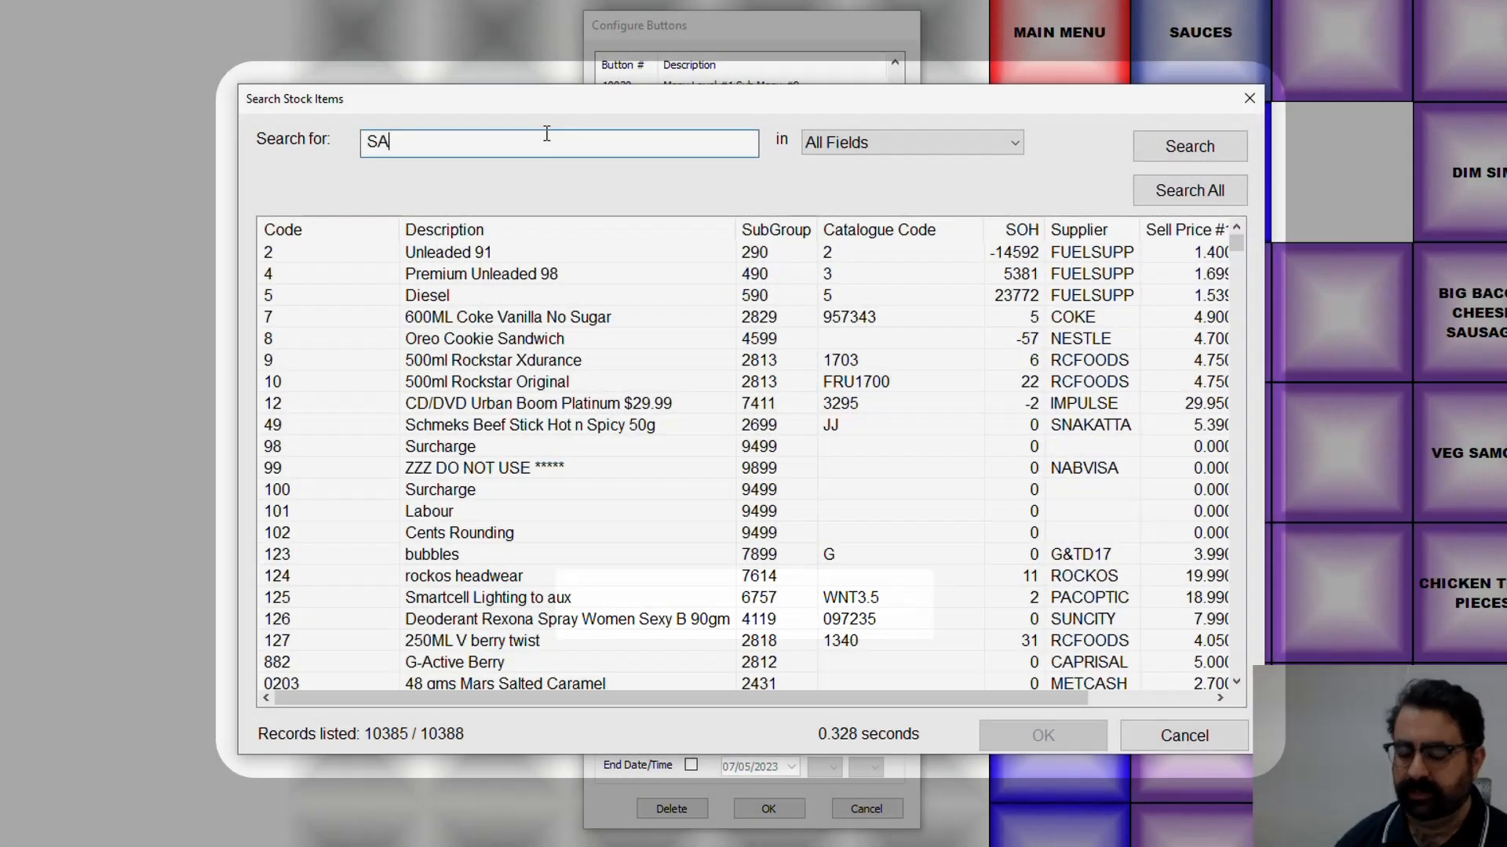
Step: Search the stock items for SAUCE, link PC BBQ Sauce (8445060) to the BBQ SAUCE button and accept its configuration
text(UCE)
key(Return)
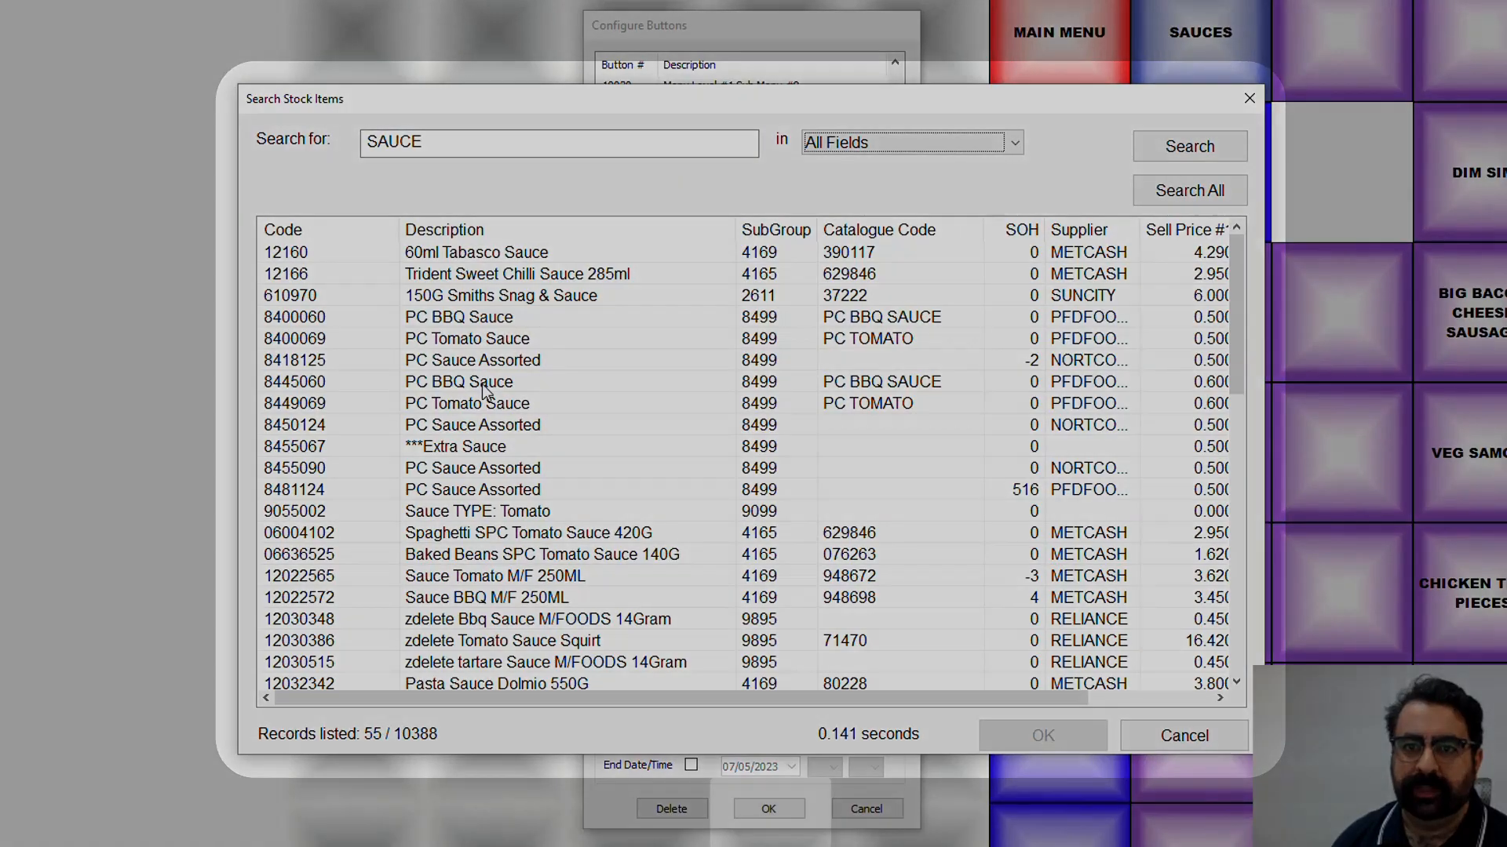
double_click(484, 390)
click(769, 808)
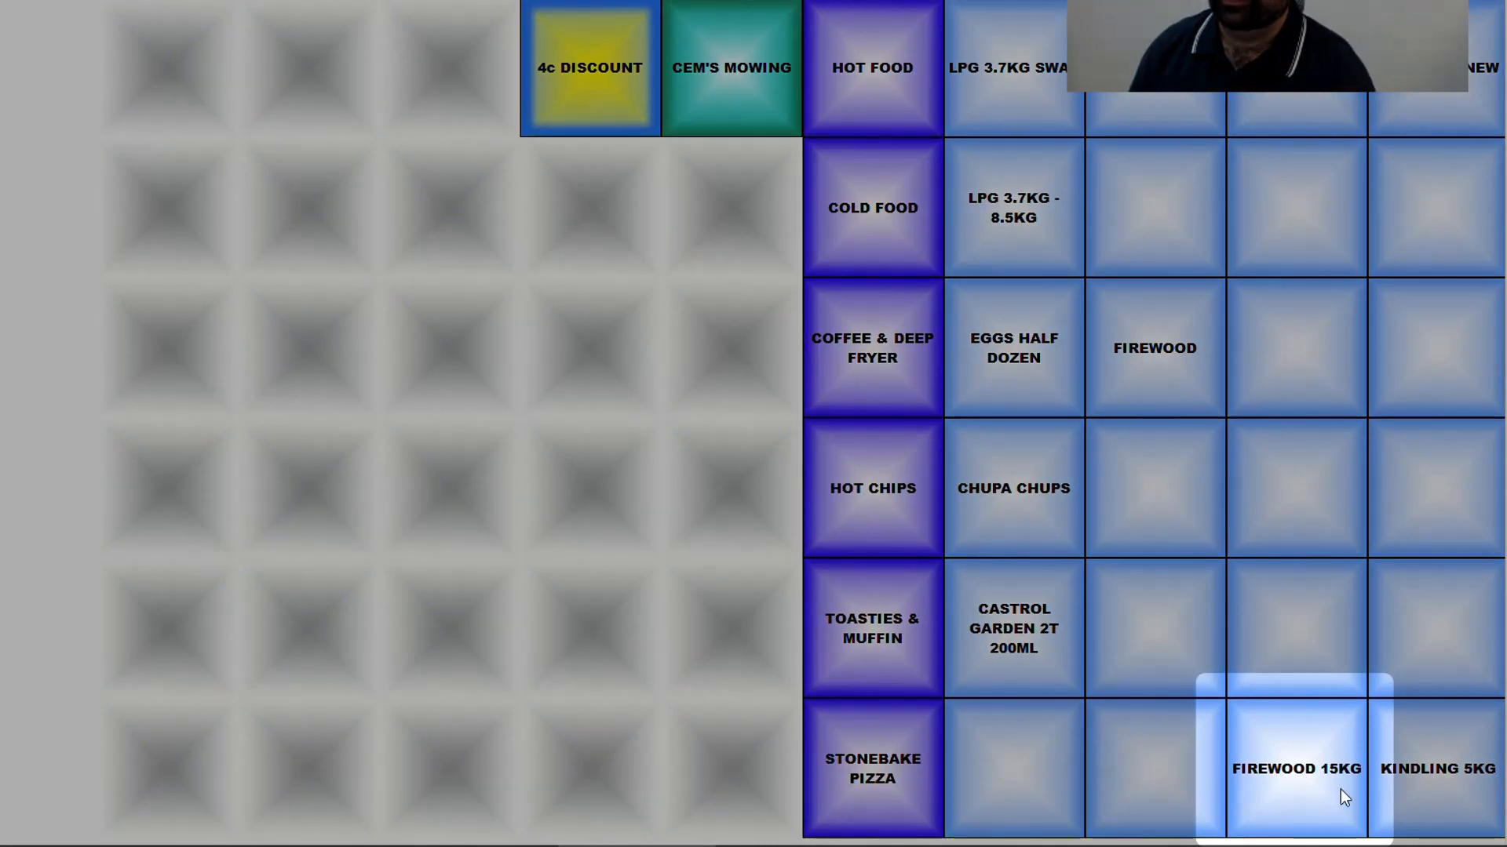
Step: Enable the start and end date restrictions on the FIREWOOD 15KG button and set both dates to 08/05/2023
click(1323, 773)
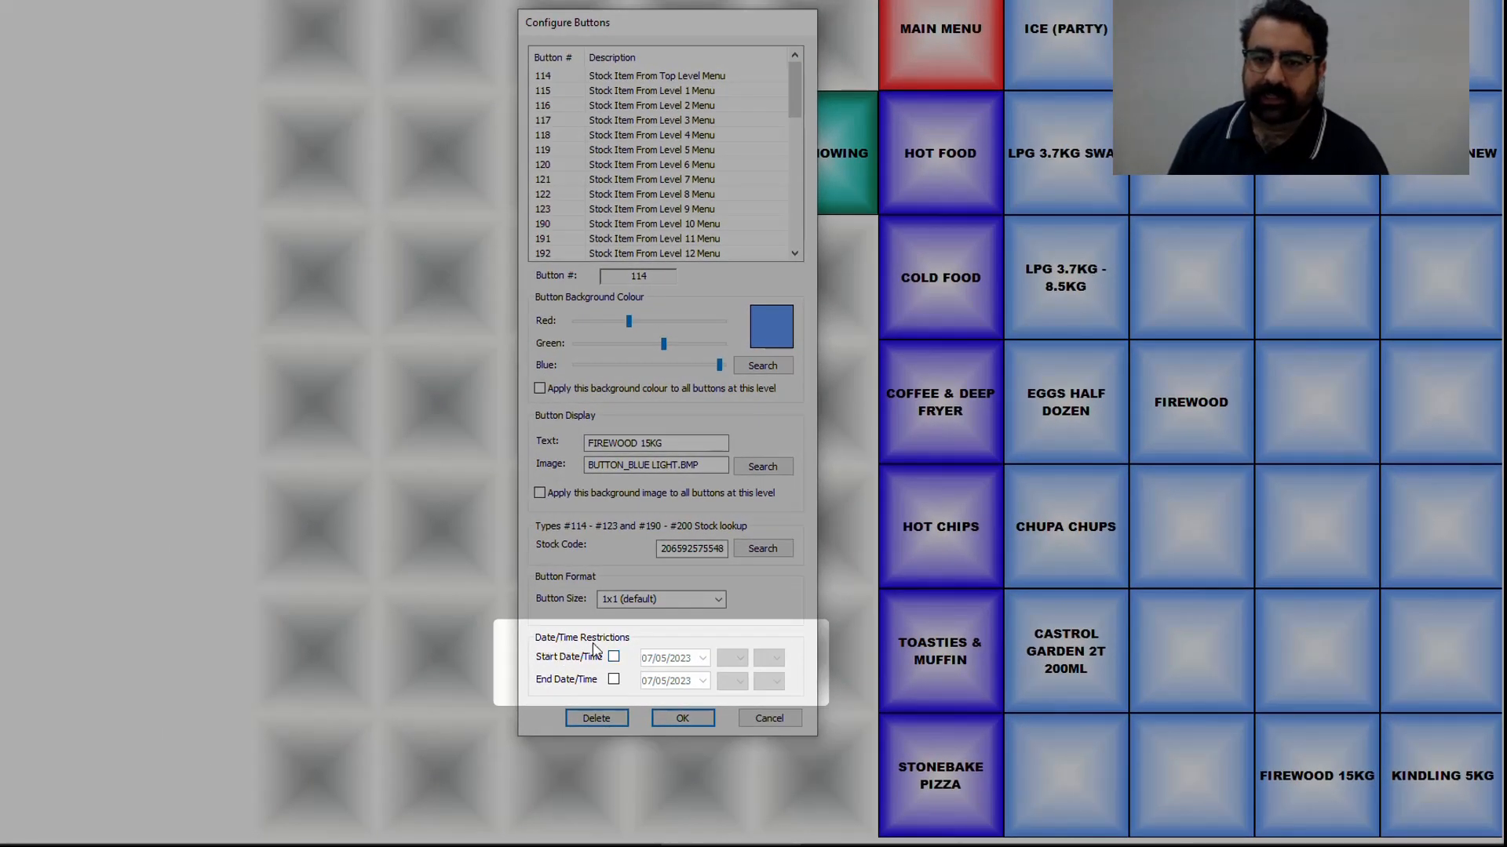
click(614, 680)
click(614, 656)
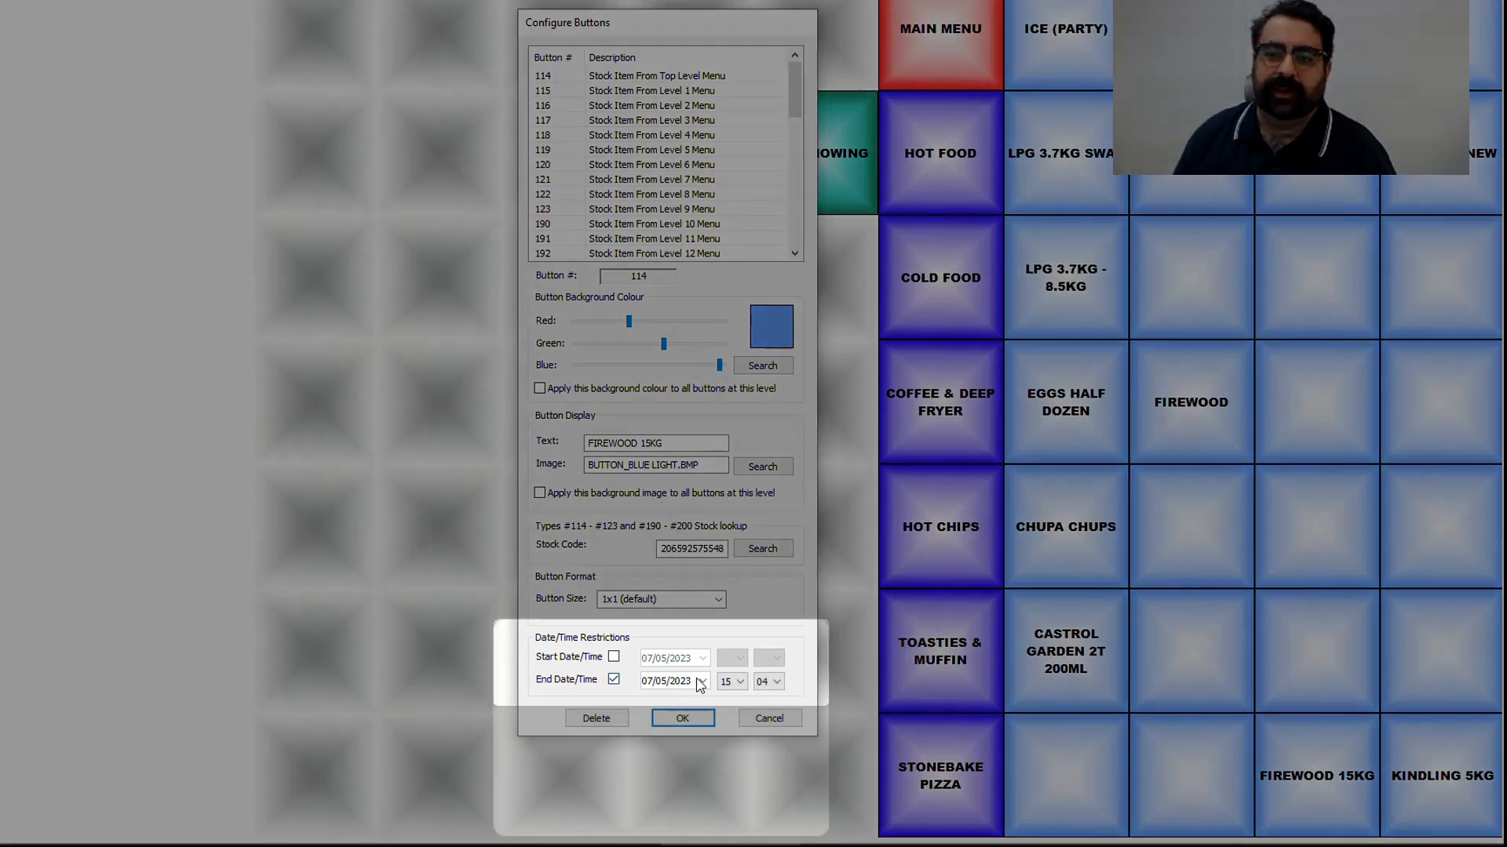
click(702, 681)
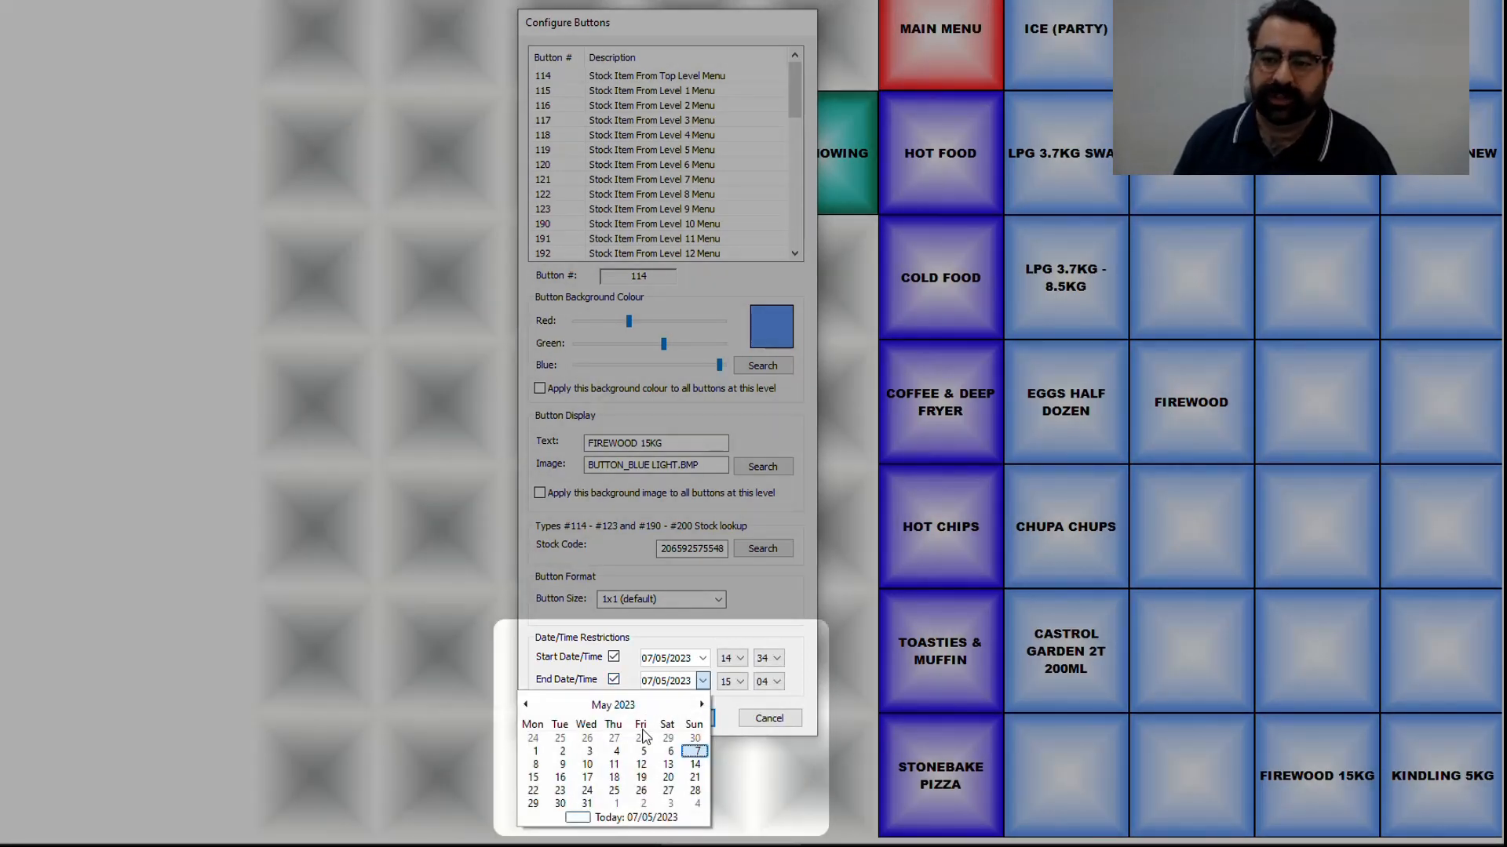
click(536, 765)
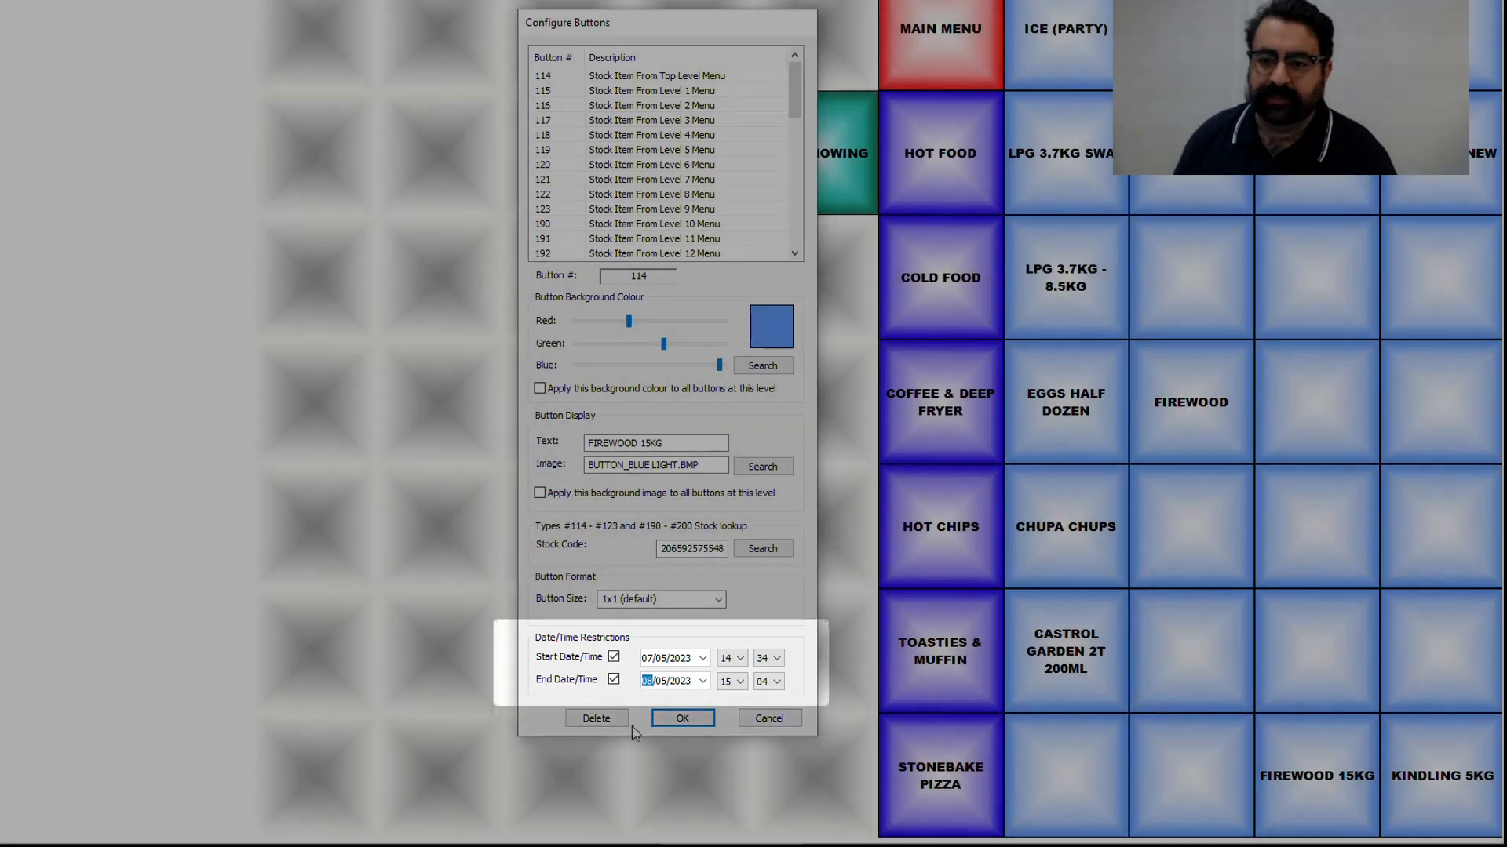
click(654, 659)
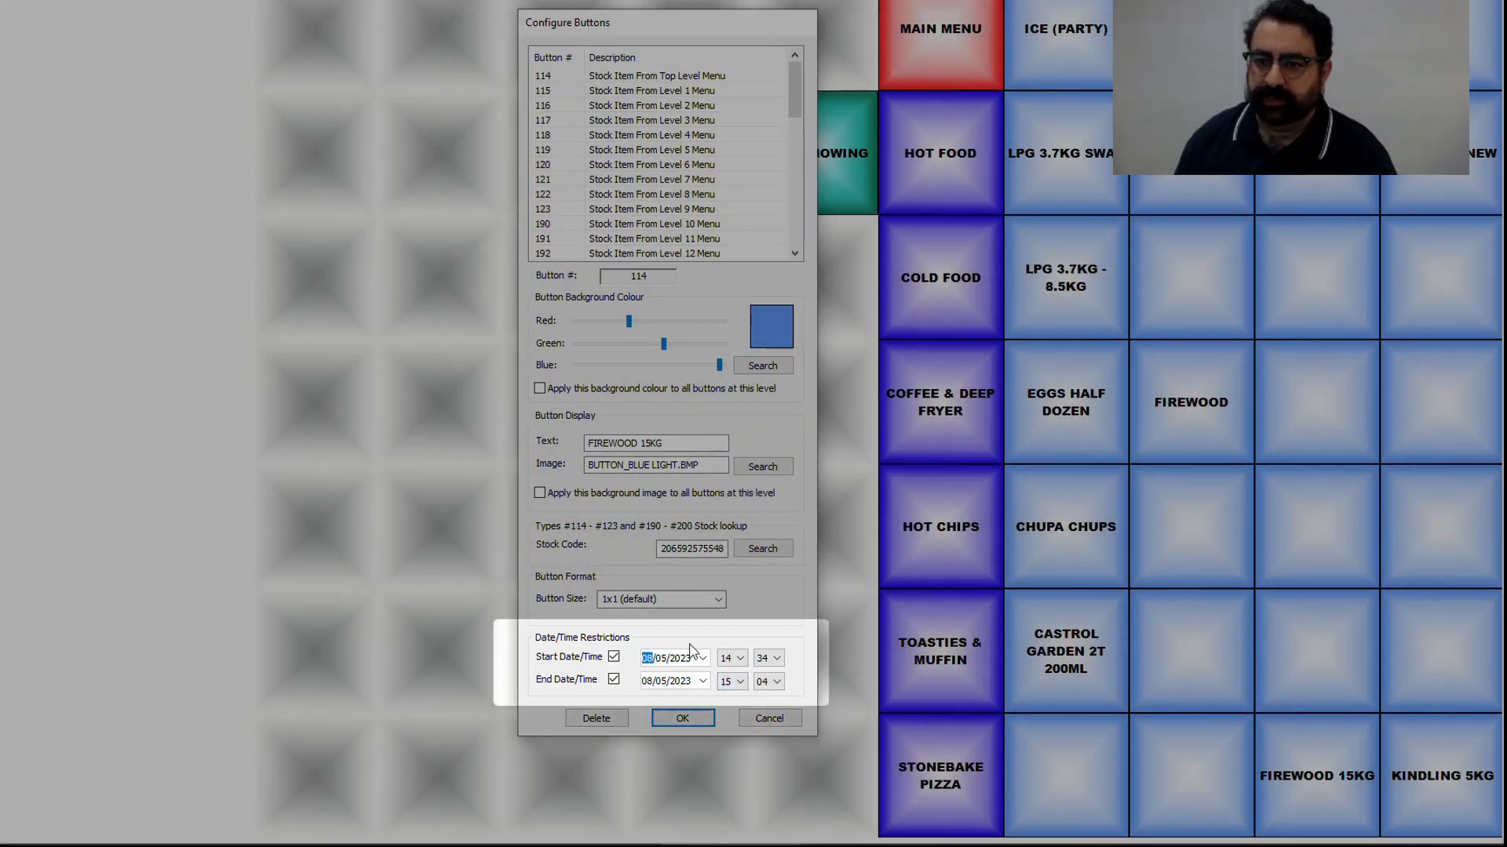
Step: Set the FIREWOOD 15KG restriction to start at 00:00 and end at 23:59, and accept the configuration
click(738, 659)
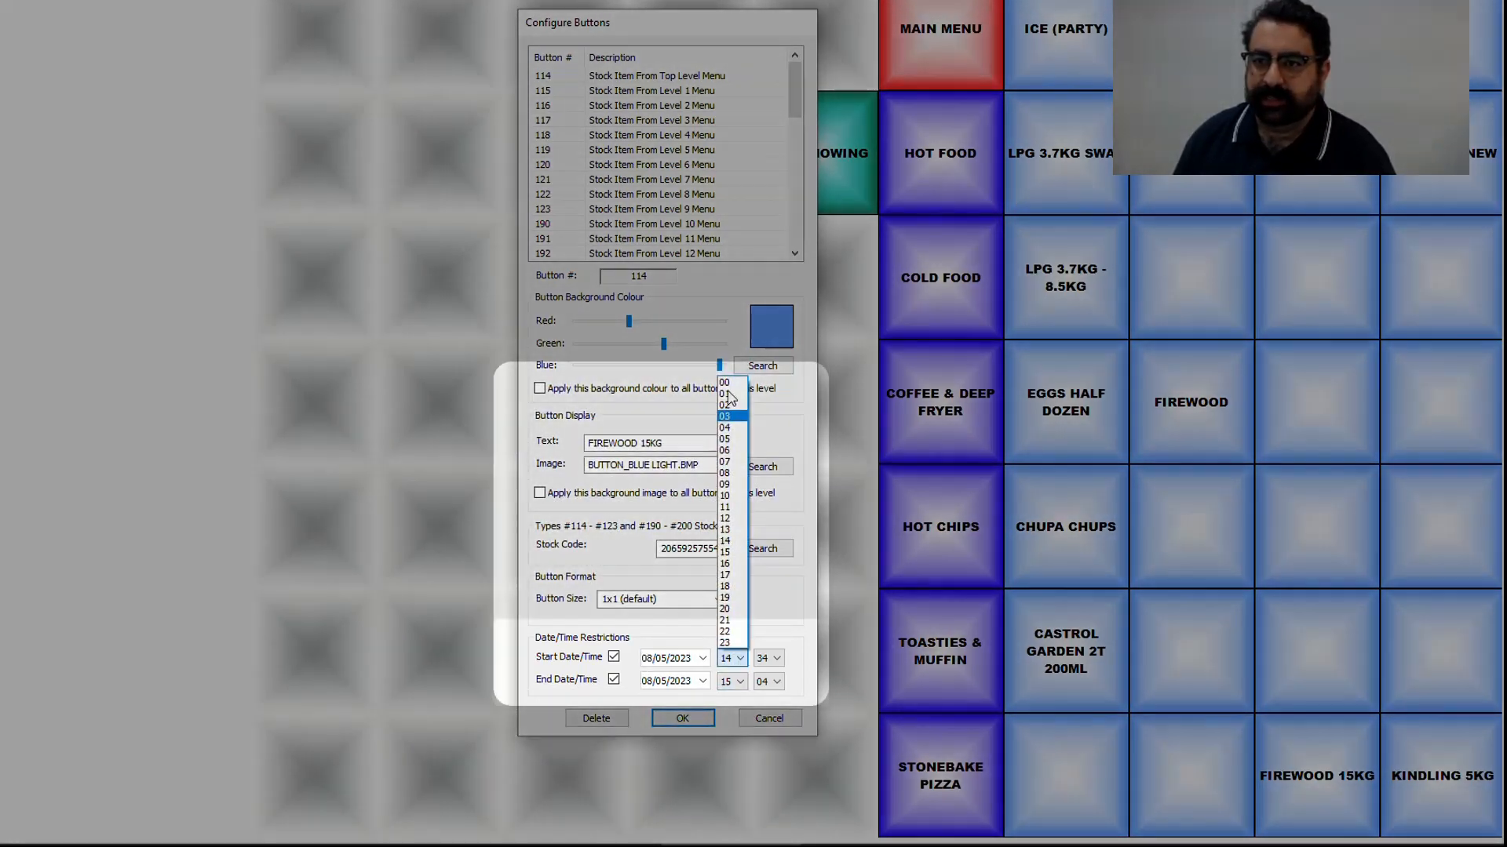
click(725, 384)
click(768, 659)
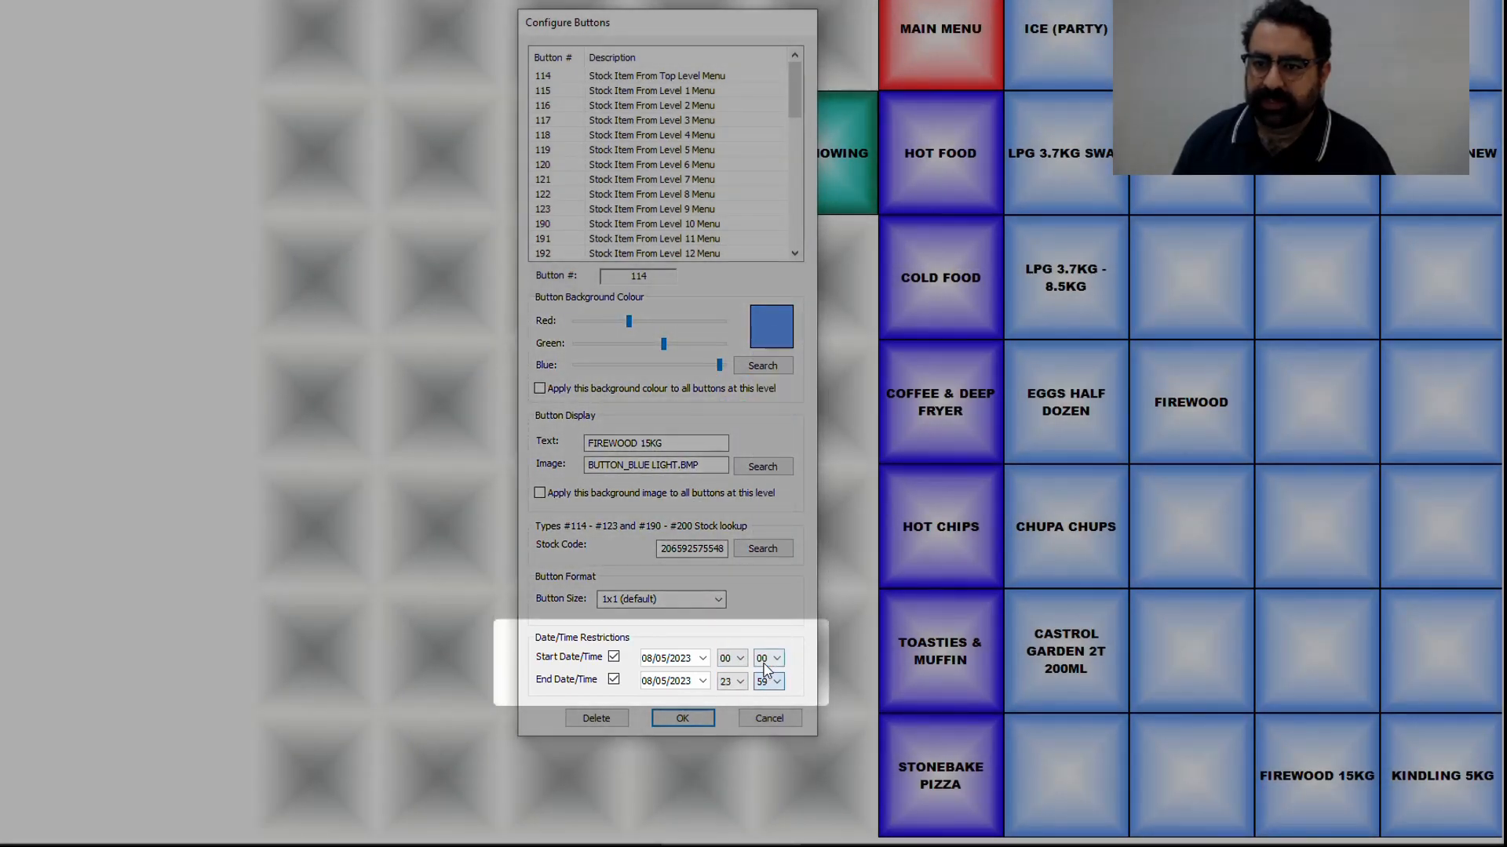
click(761, 681)
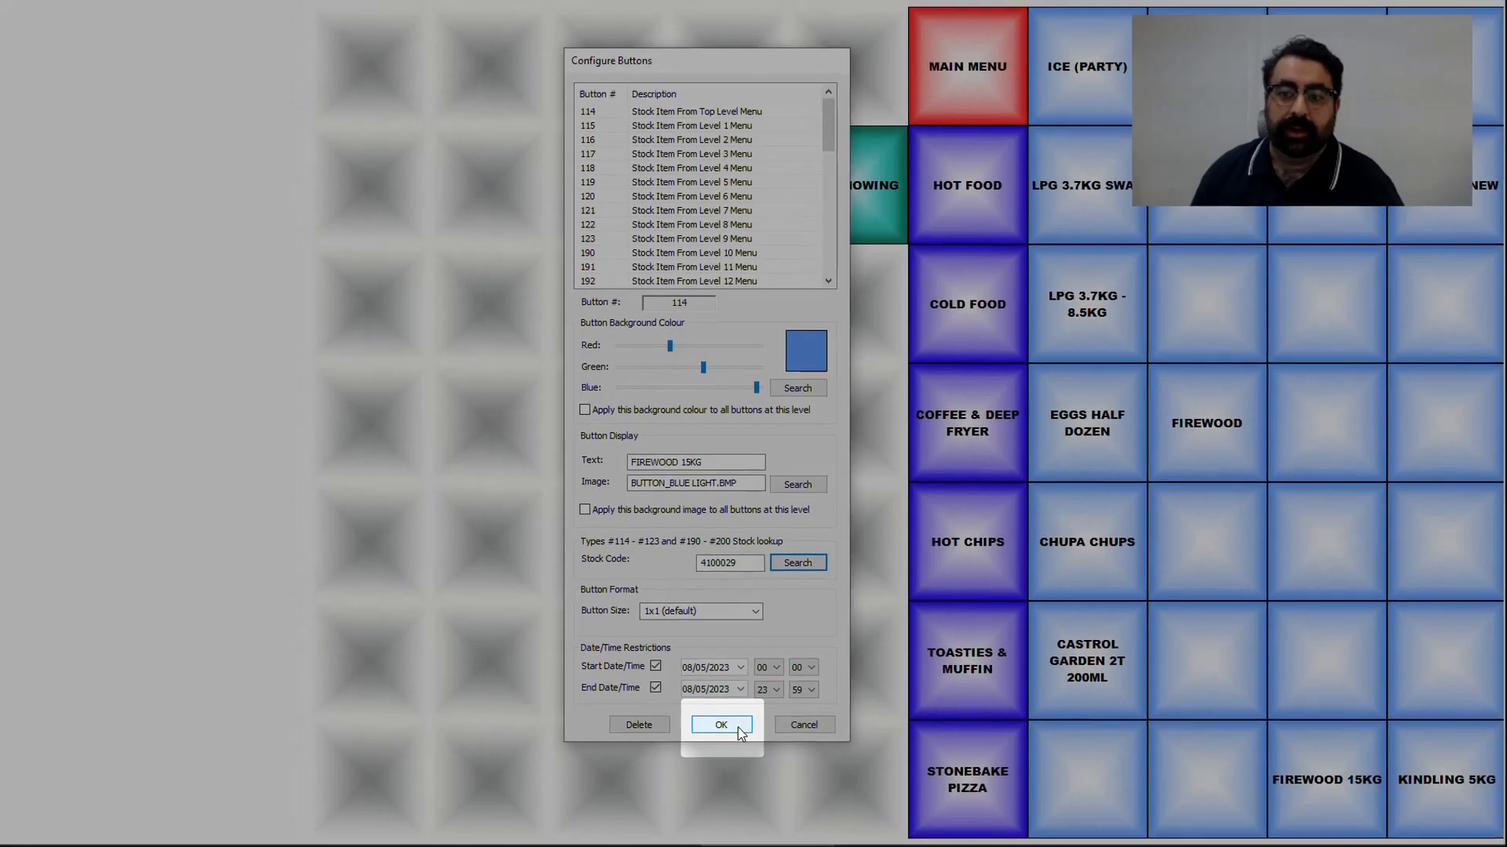
click(739, 730)
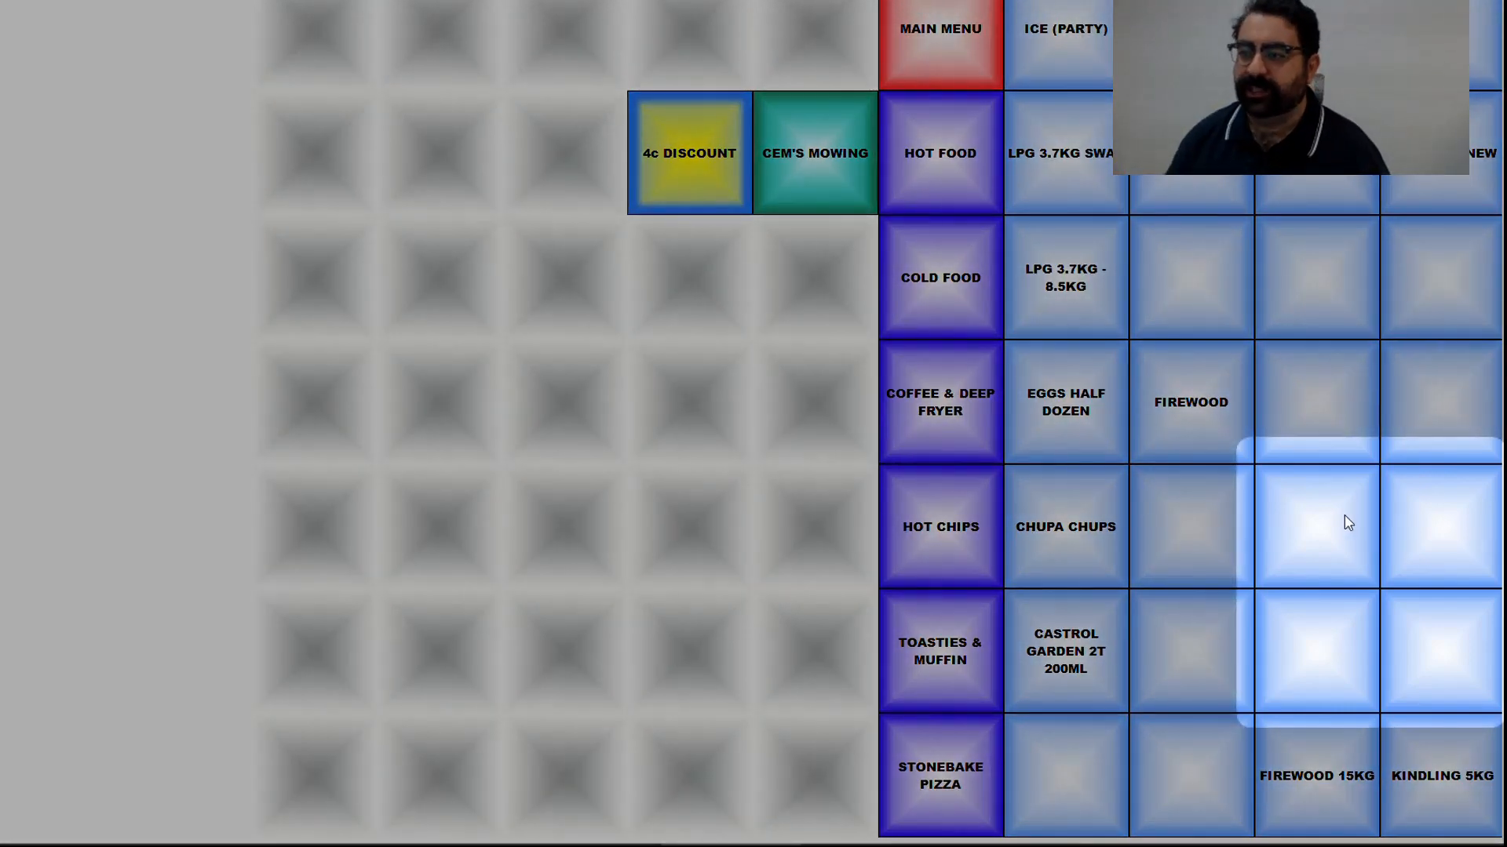
click(1360, 533)
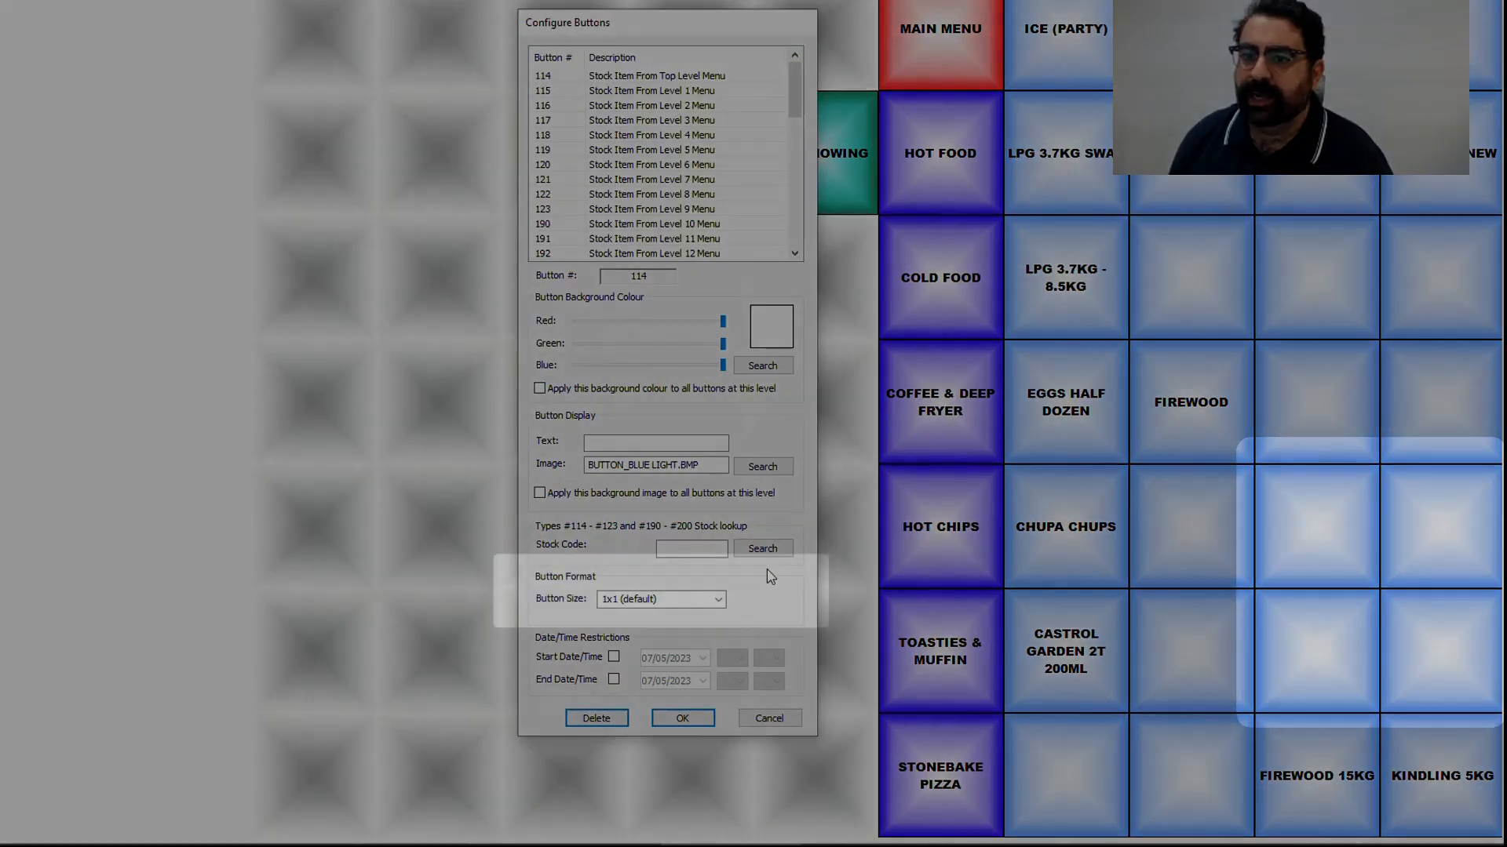
click(718, 598)
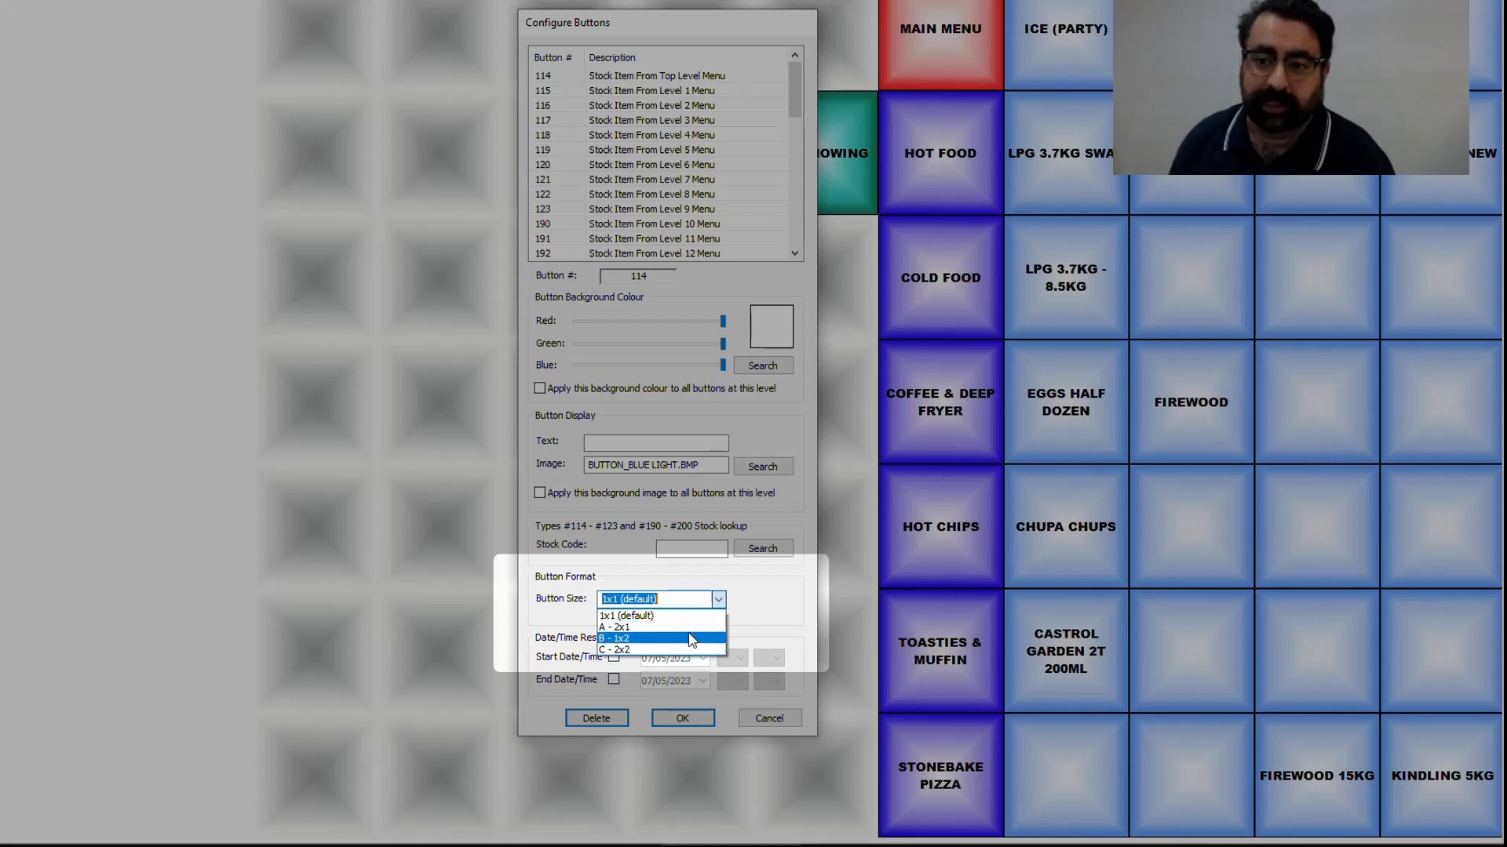
click(663, 650)
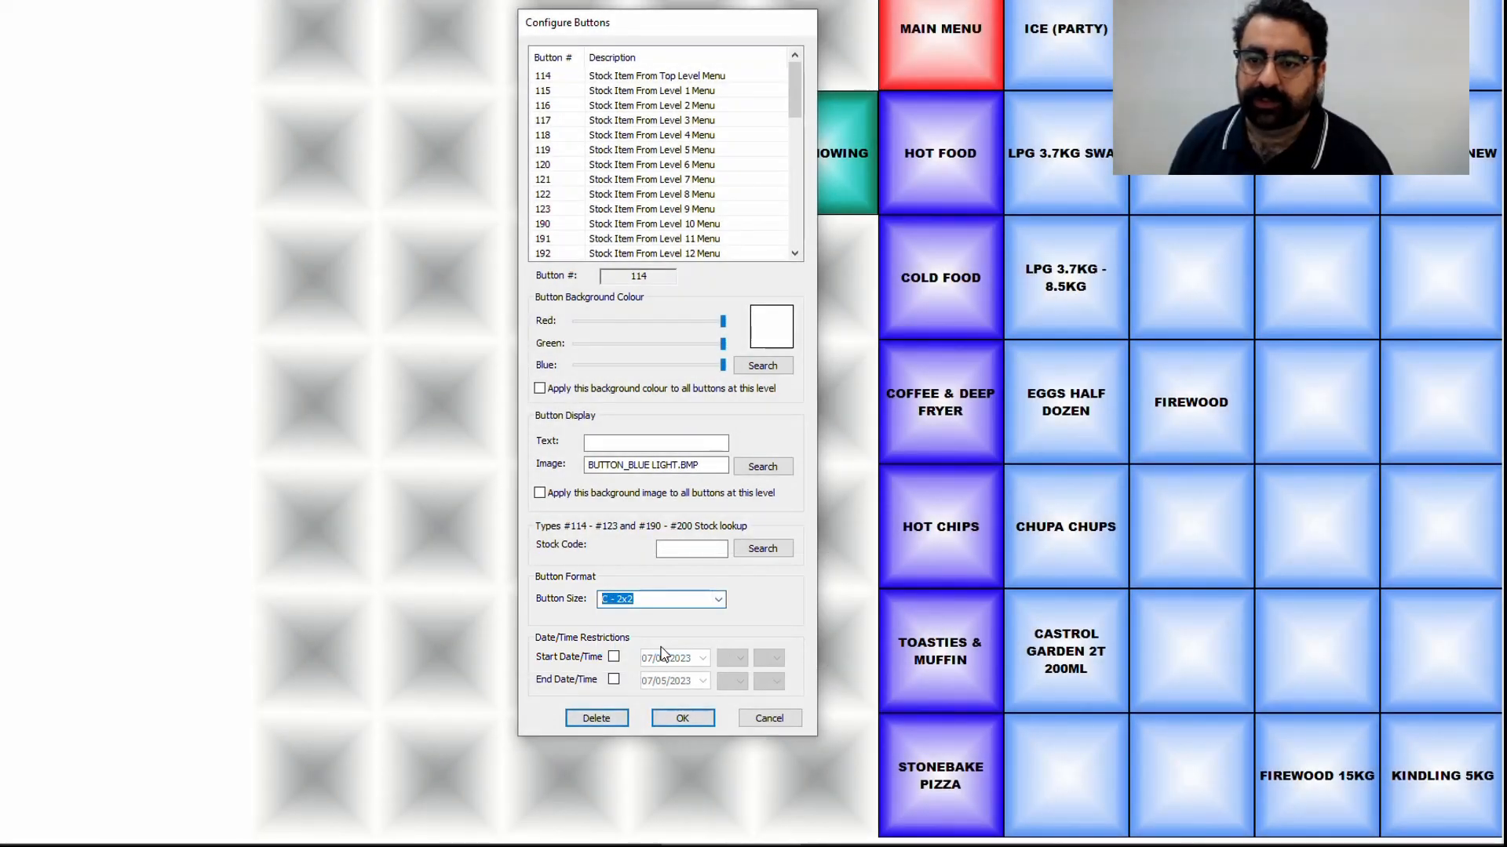
click(768, 718)
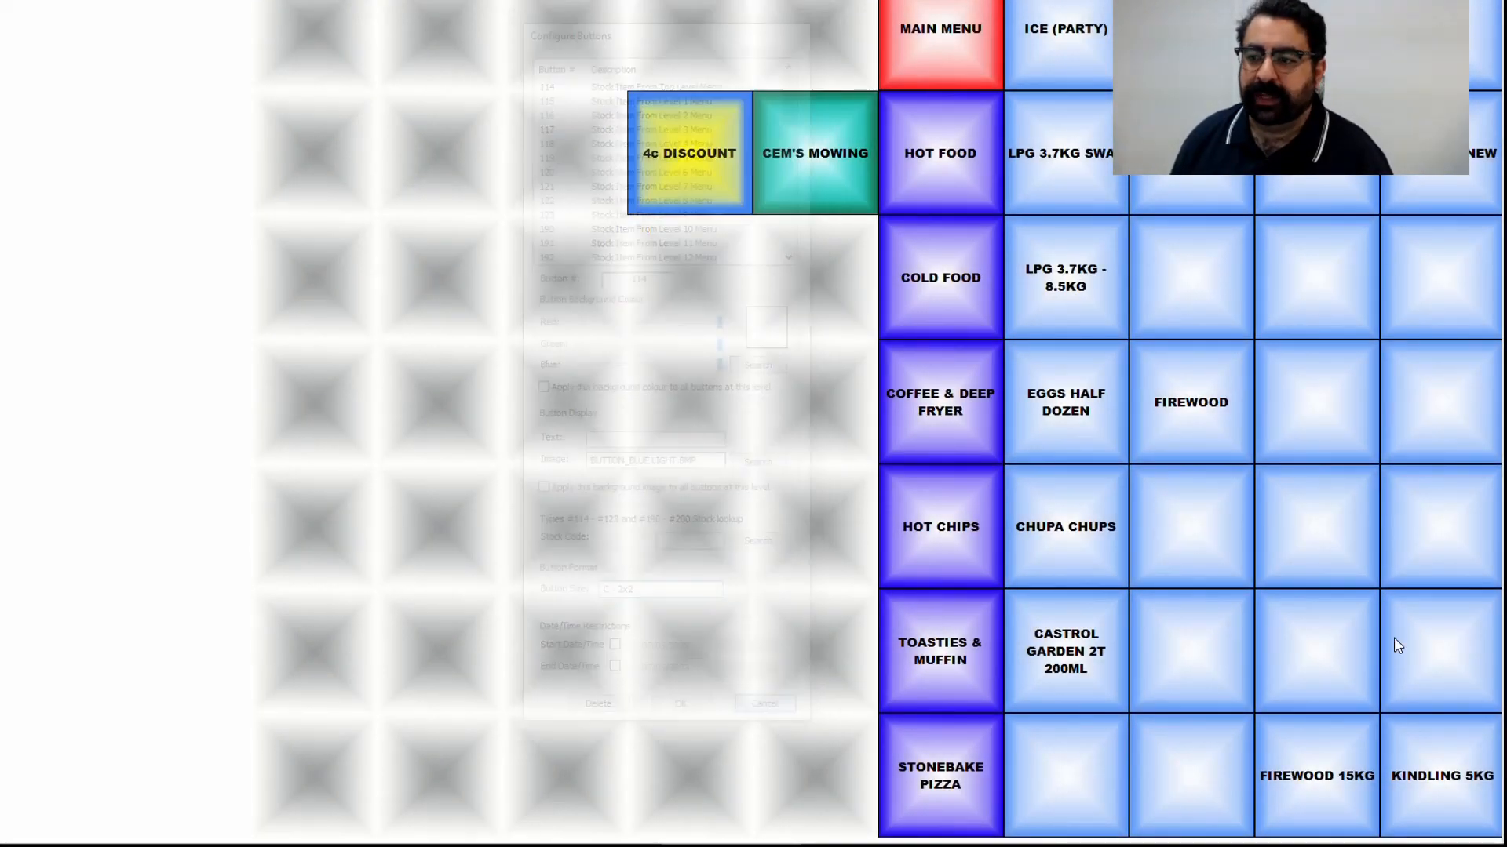
Step: Delete the 2x2 block of four blank buttons directly above FIREWOOD 15KG and KINDLING 5KG
click(1317, 536)
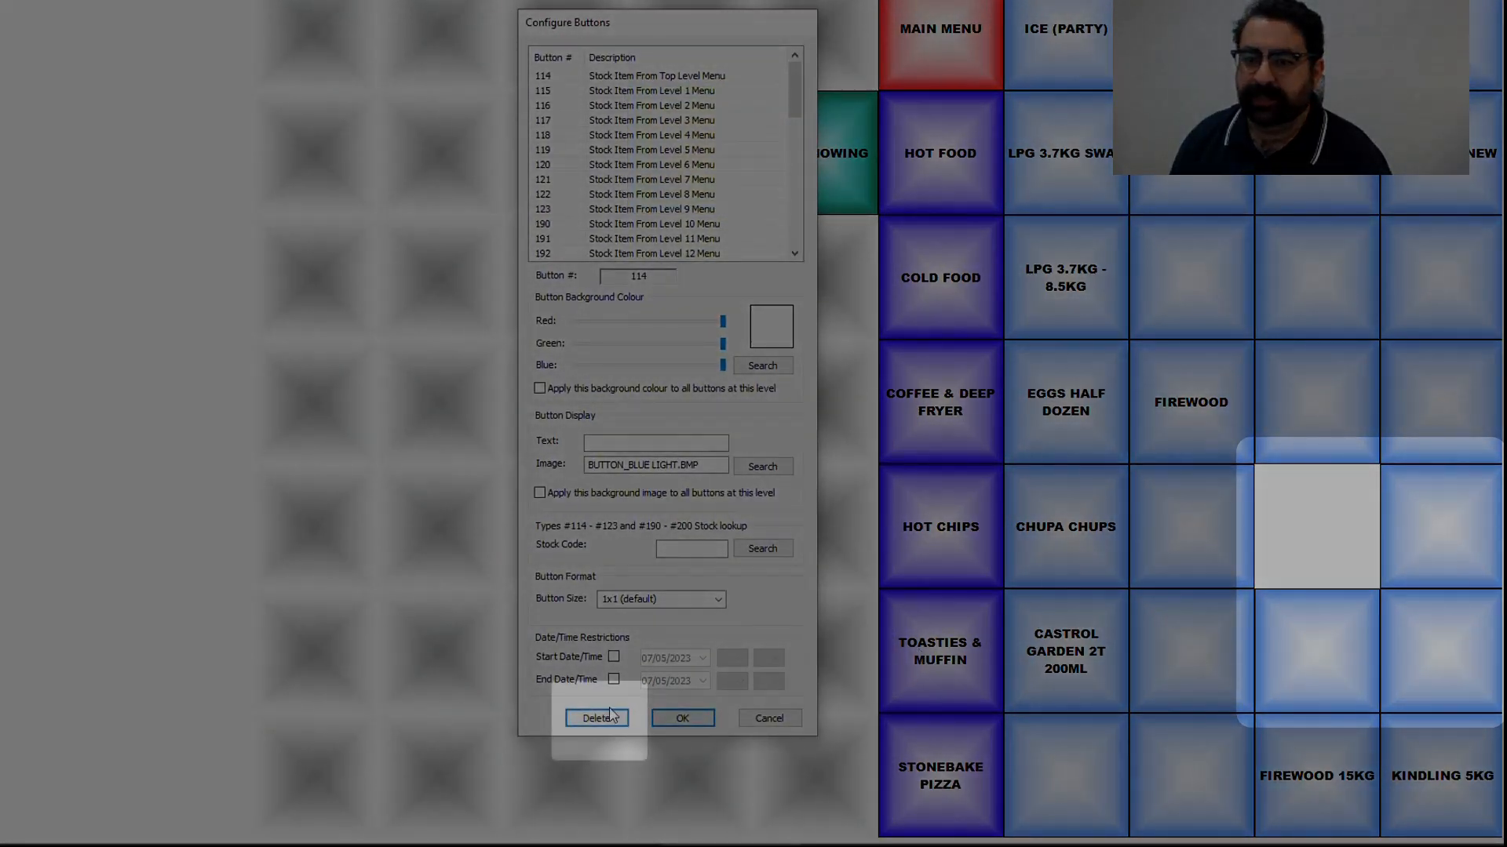
click(681, 719)
click(1338, 670)
click(598, 719)
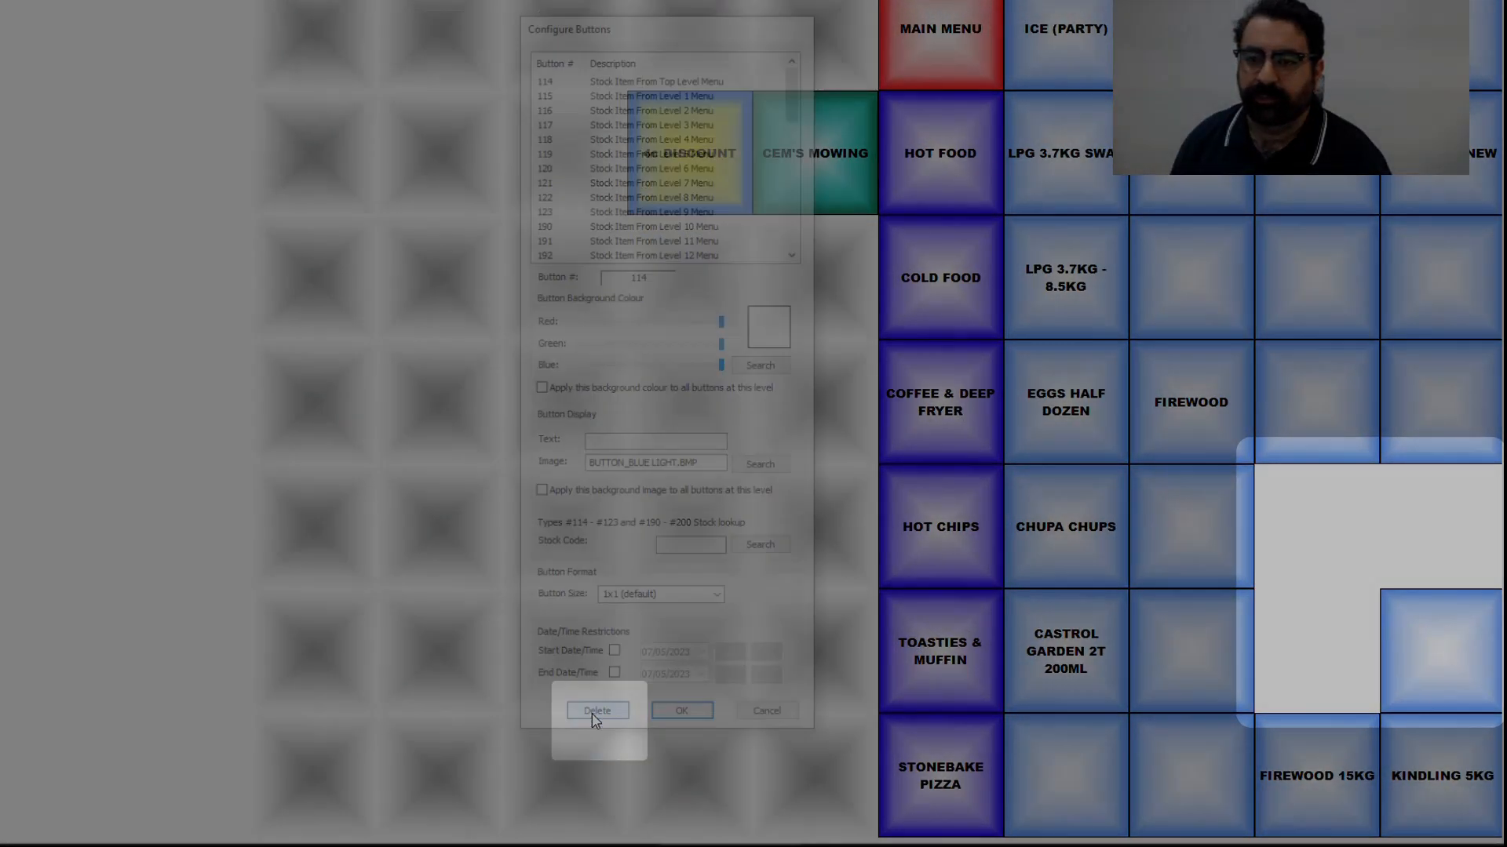
click(1423, 630)
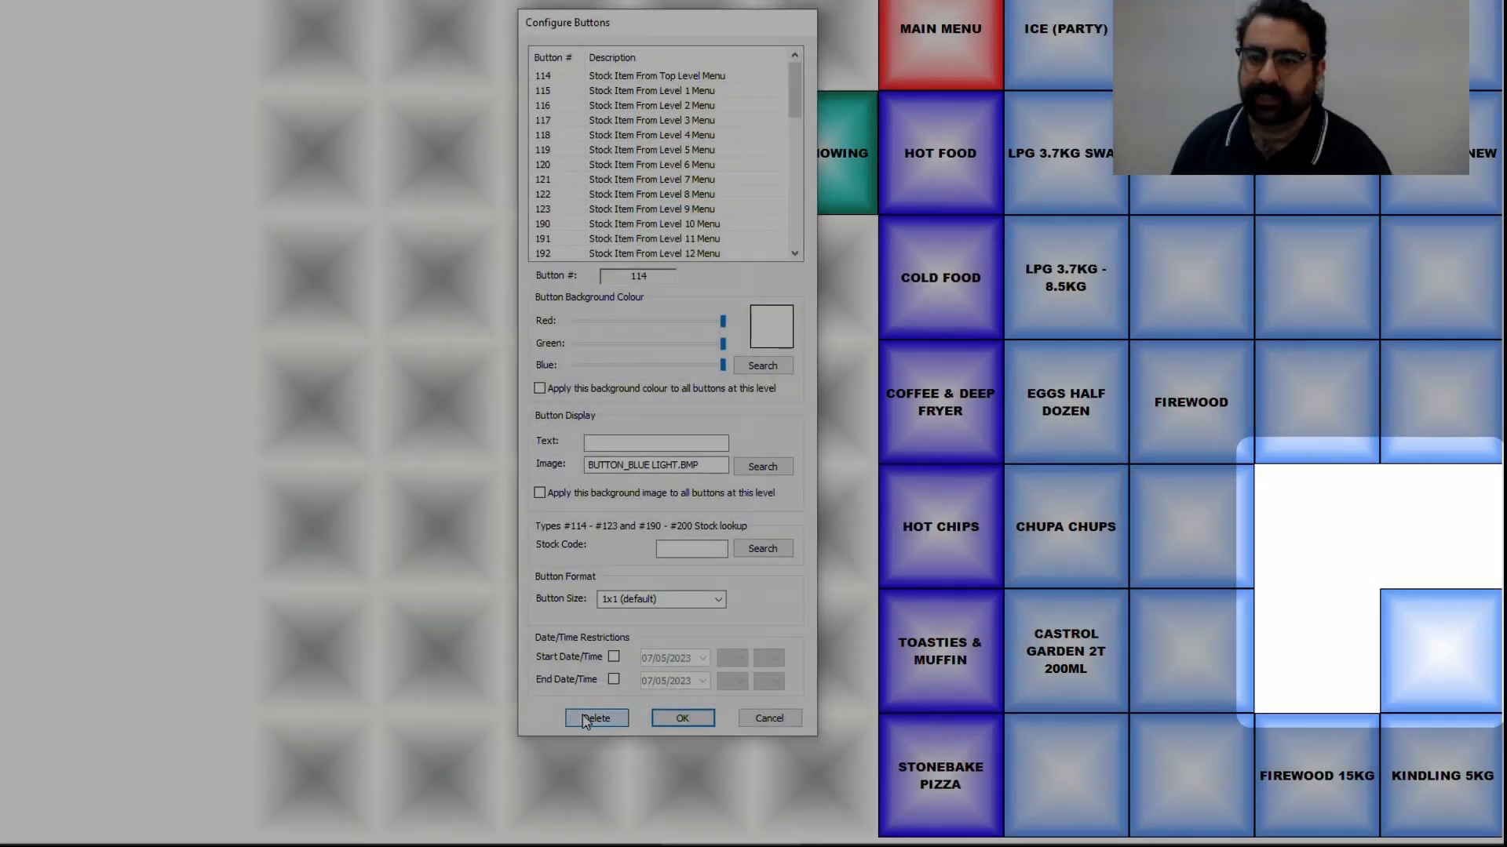
click(598, 716)
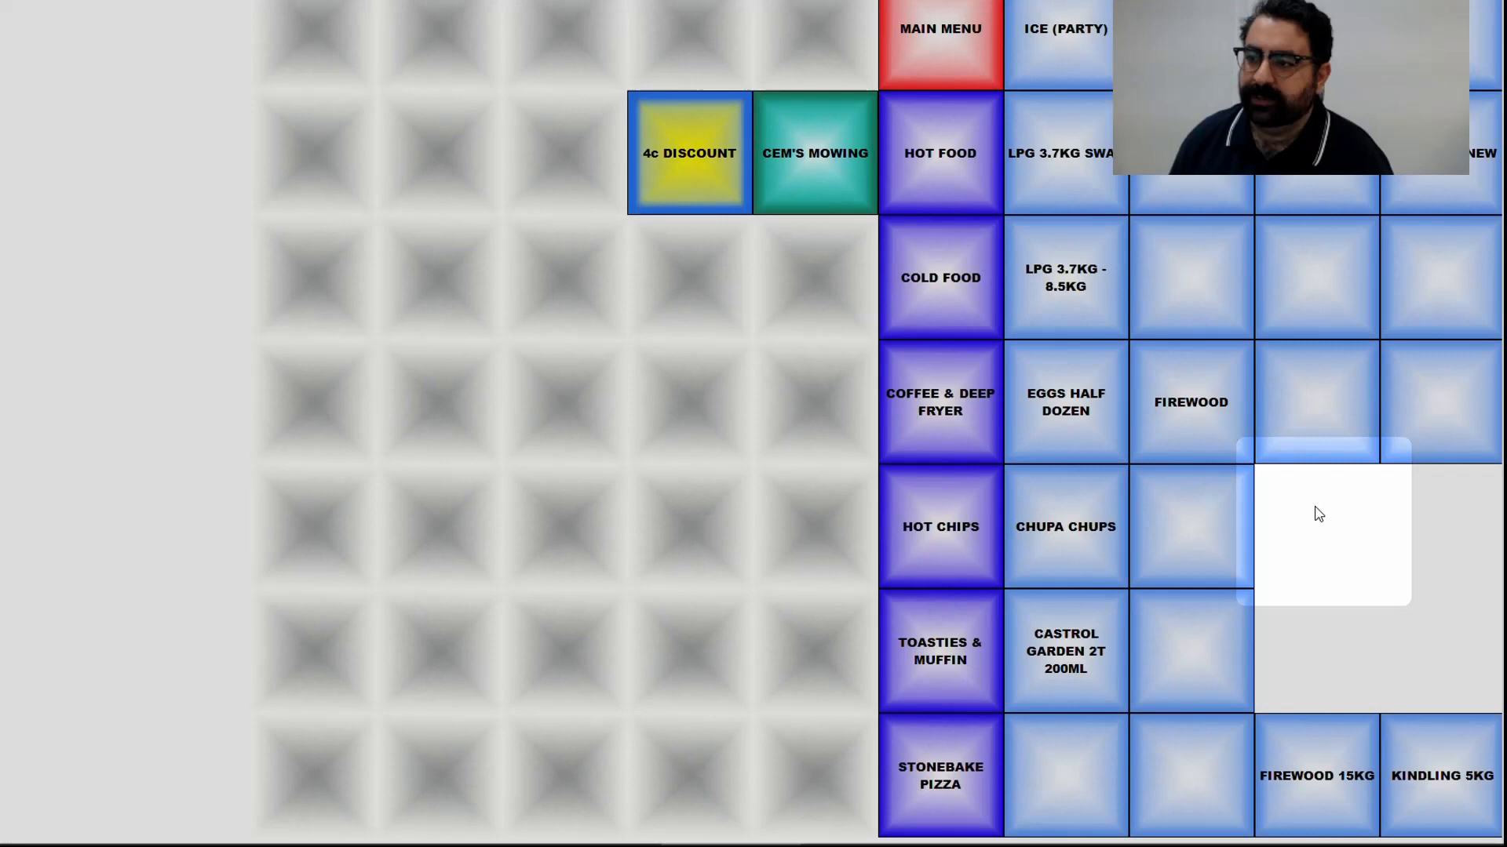
Step: Configure the upper-left slot of the cleared 2x2 area as Stock Item From Top Level Menu (114) with the text "FIREWOOD"
double_click(1317, 512)
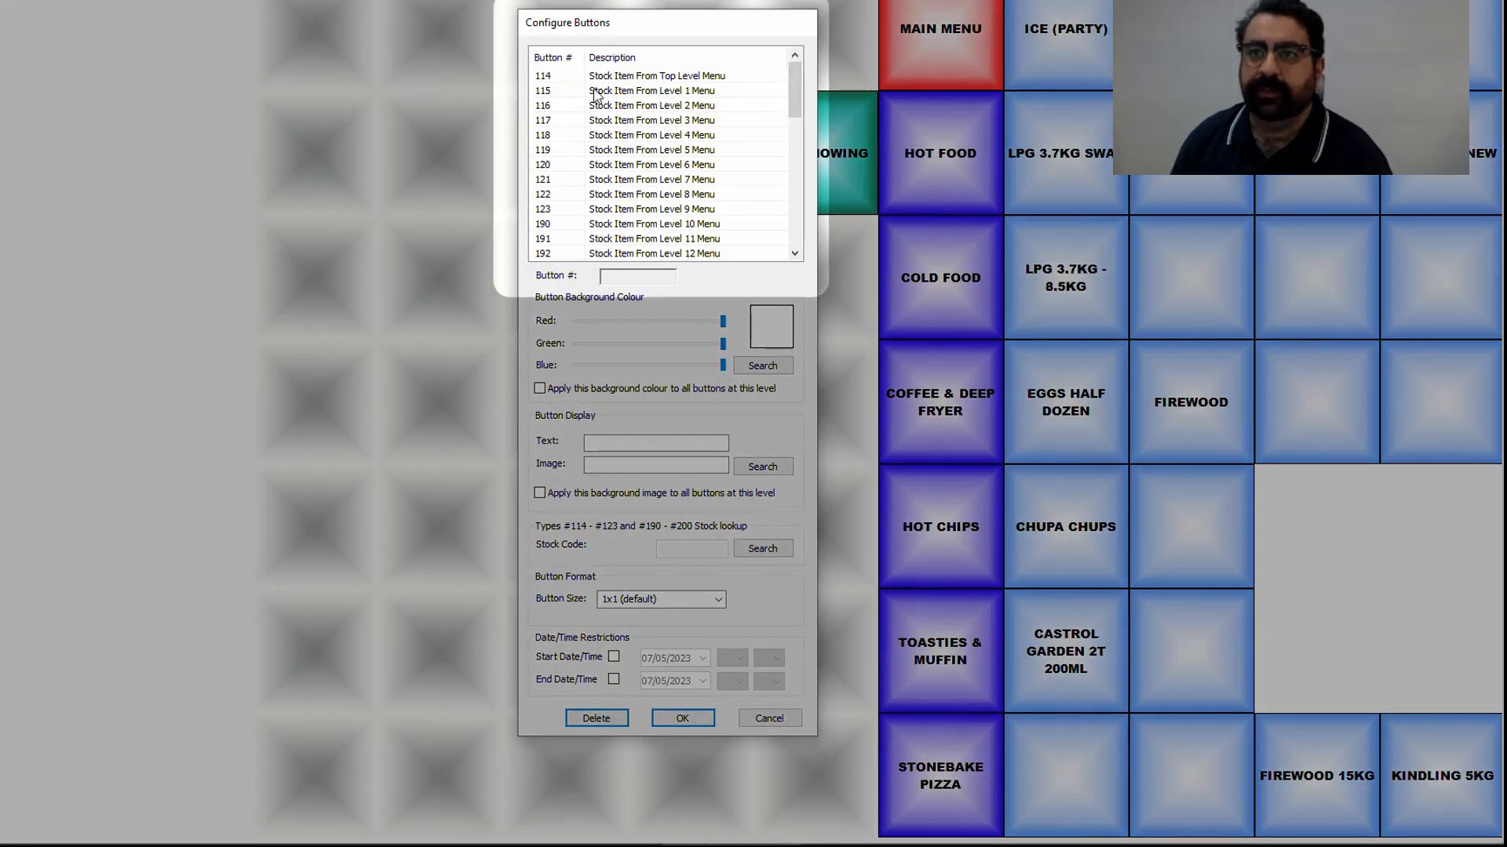
click(661, 78)
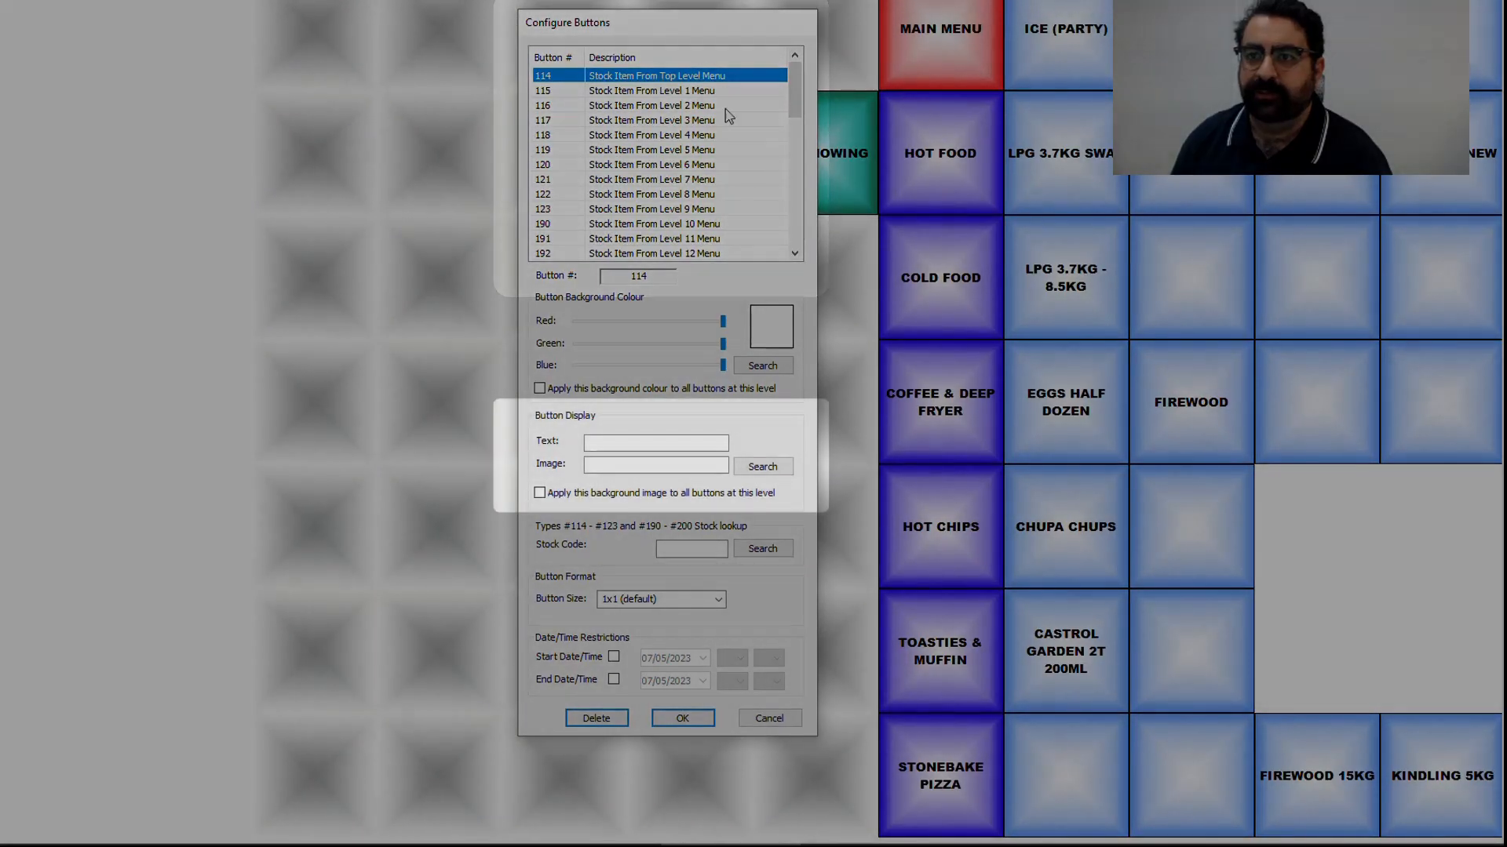
click(704, 446)
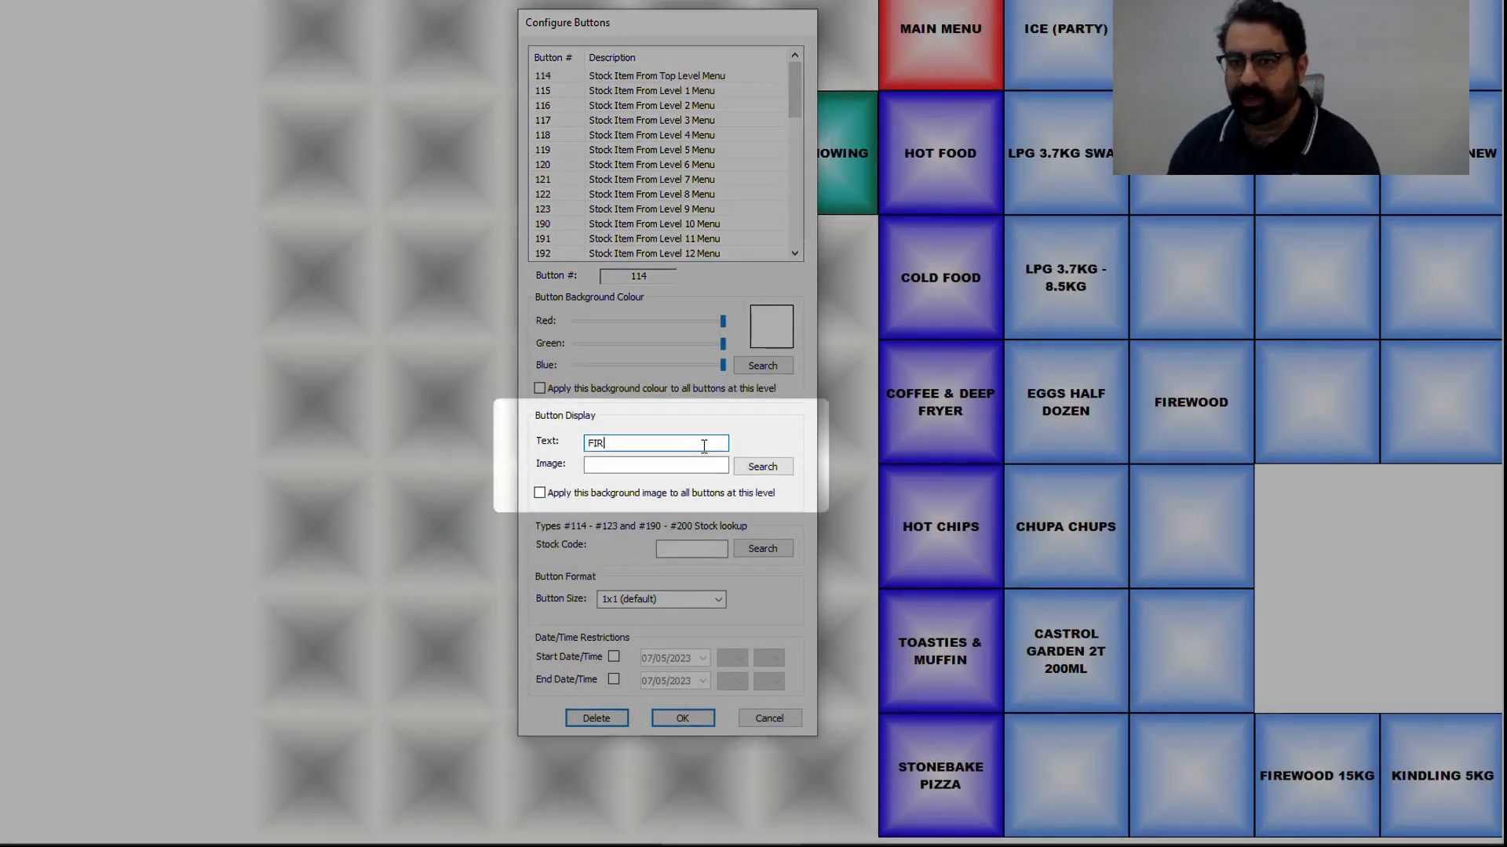
text(FIREWOOD)
Step: Assign Button_Brown Light.bmp as the image of the new FIREWOOD button
click(762, 466)
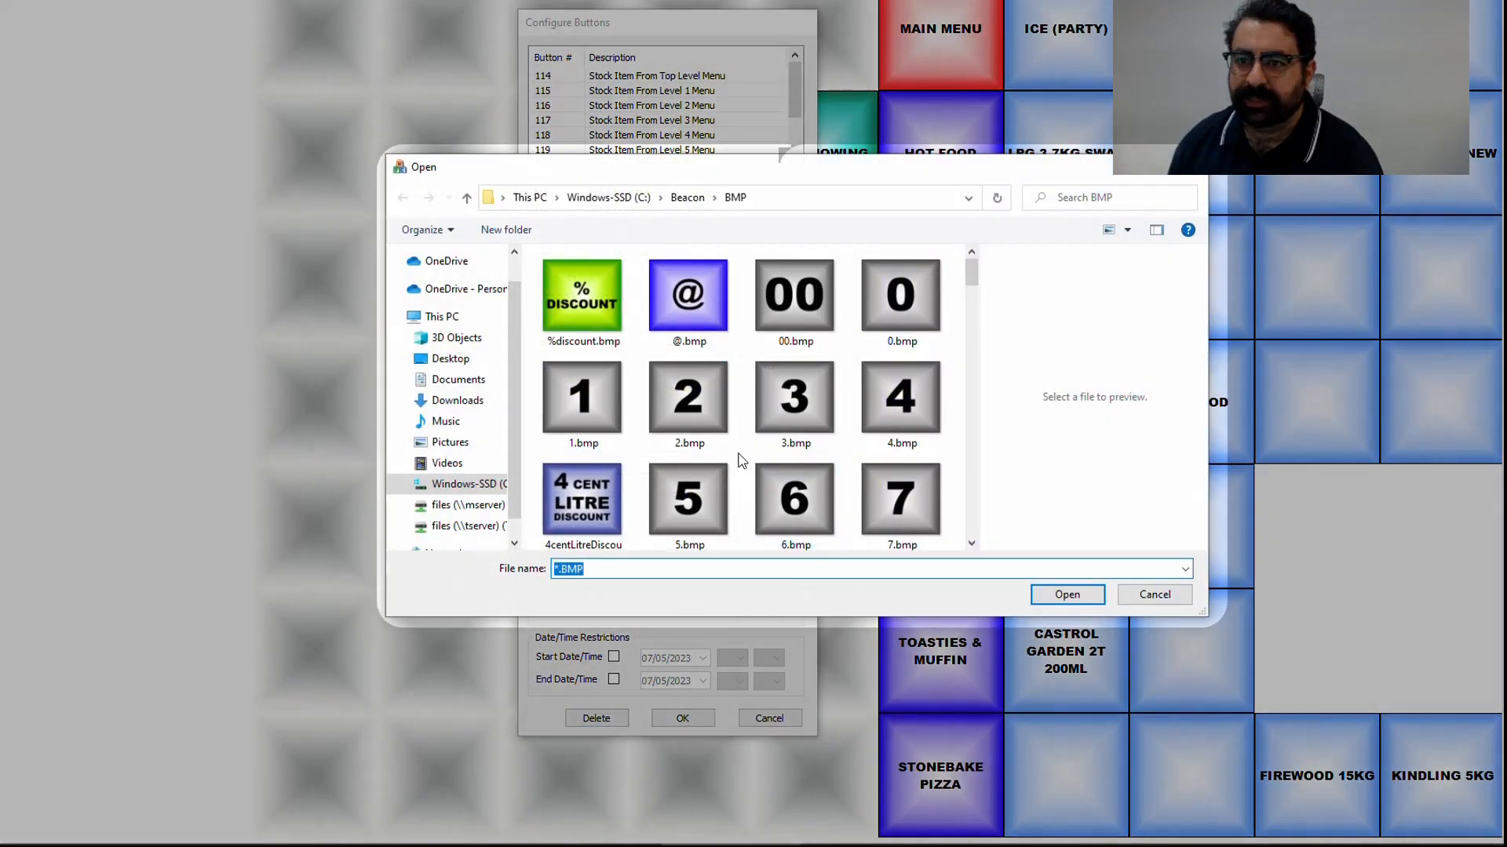
click(720, 430)
text(bu)
key(Right)
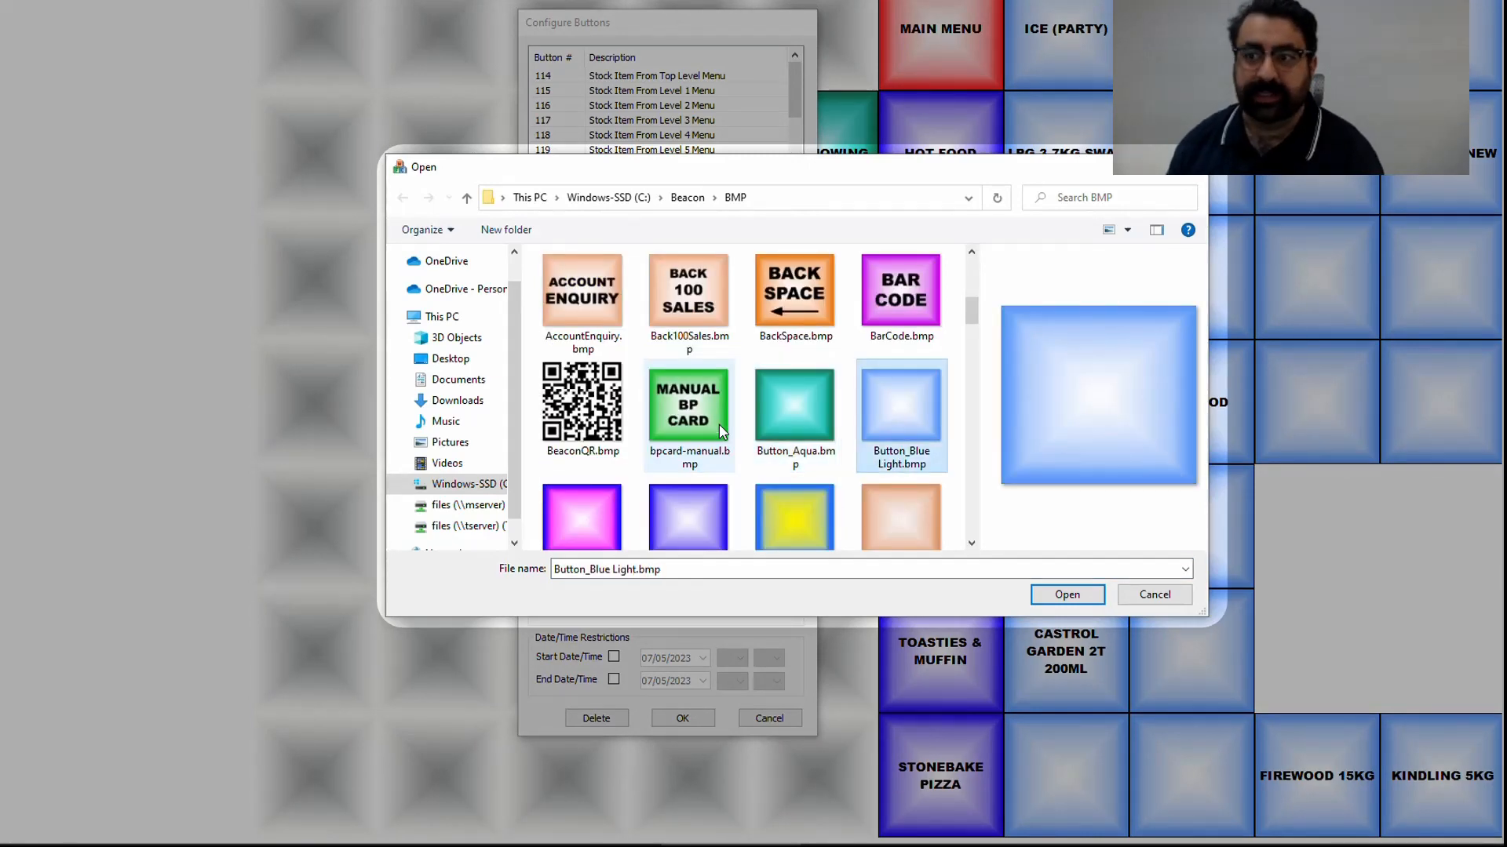
click(896, 510)
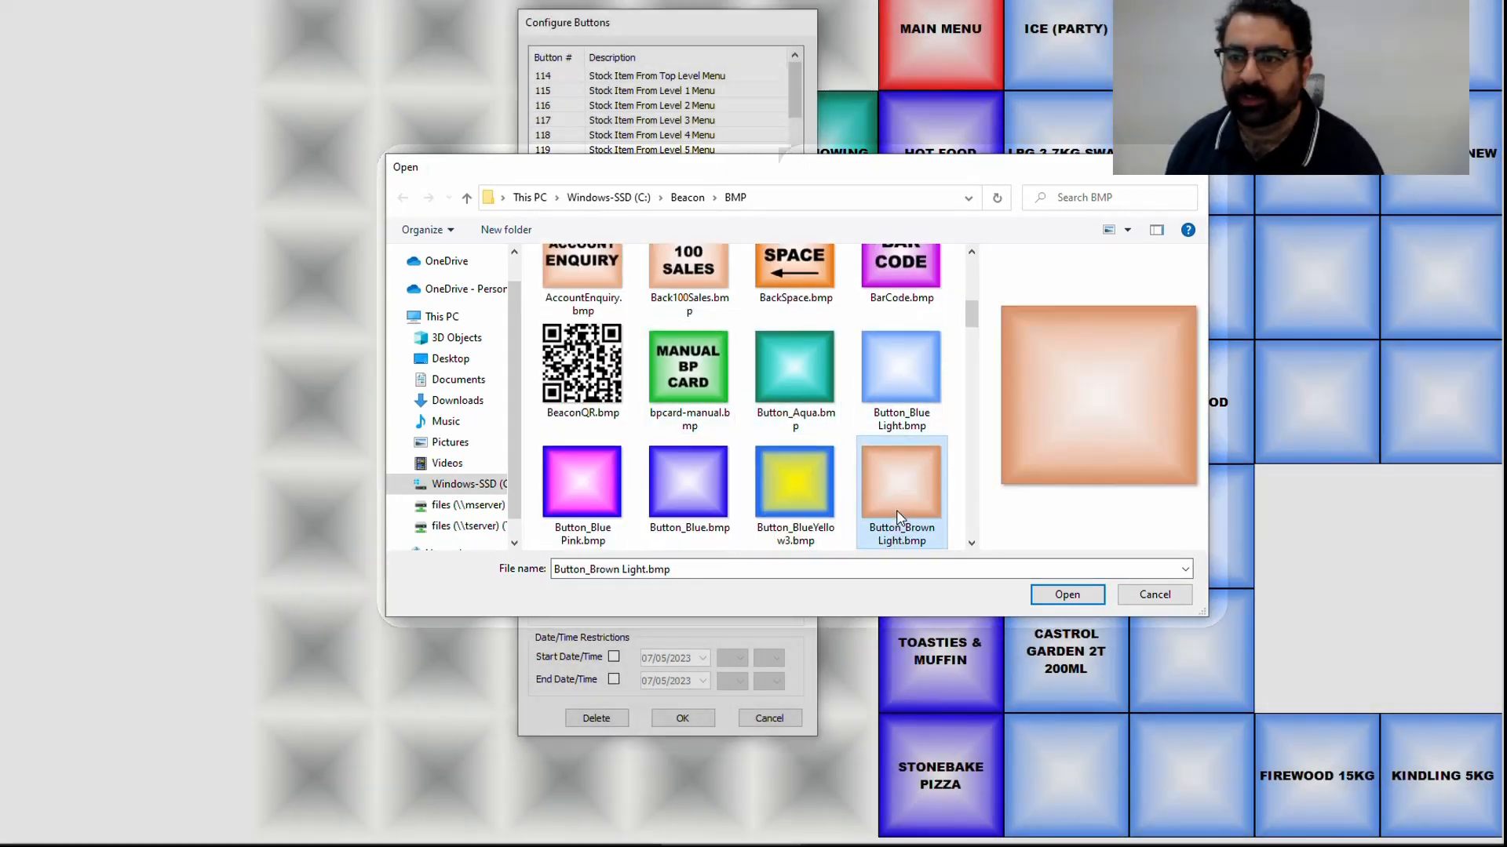
double_click(897, 517)
Step: Link Firewood Bundle 15KG (4100008) to the new FIREWOOD button, set its size to C - 2x2 and accept the configuration
click(761, 547)
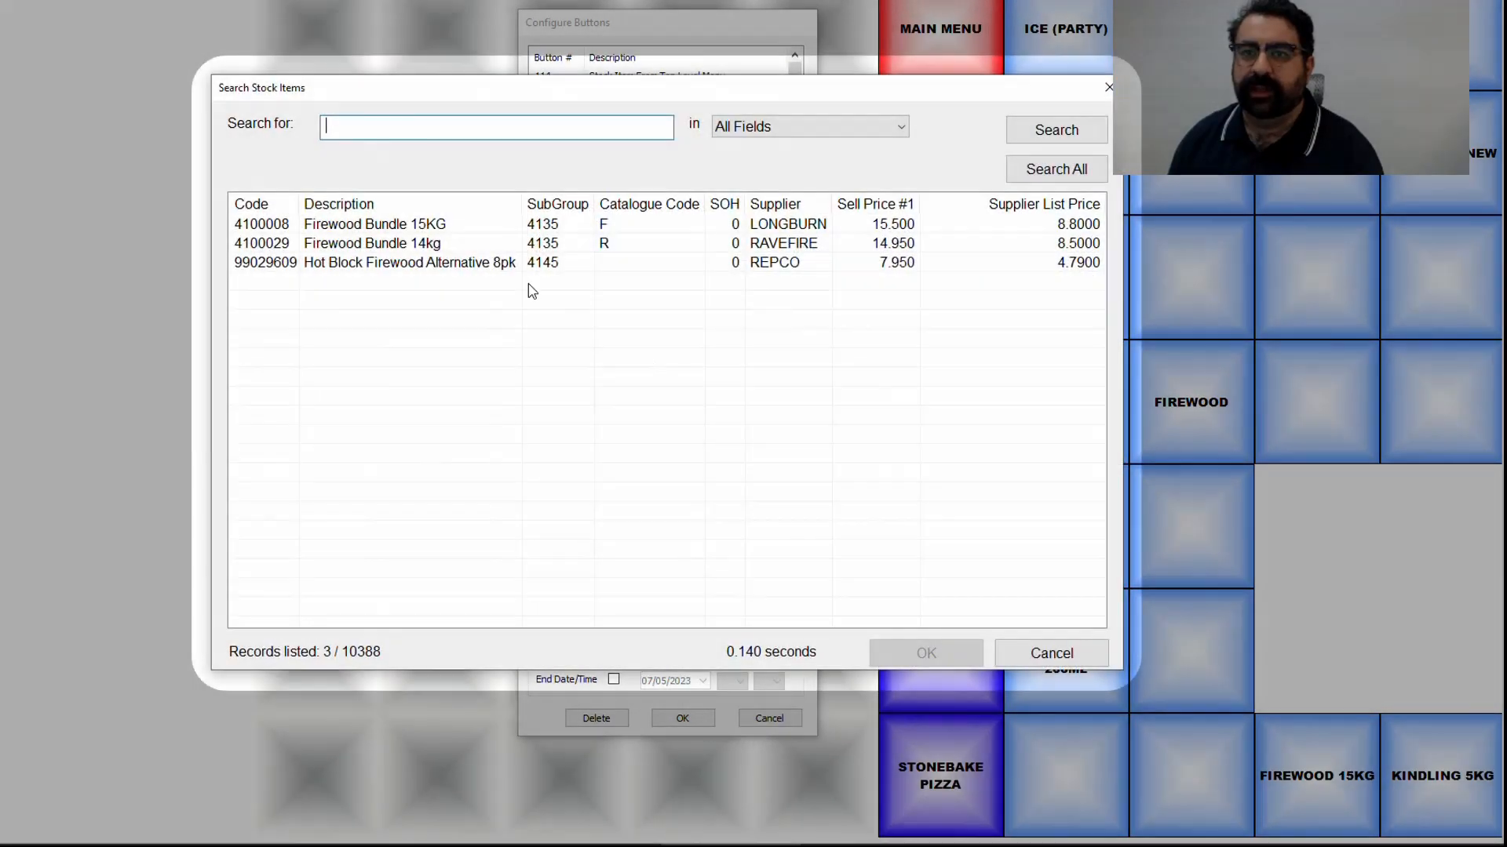
double_click(428, 225)
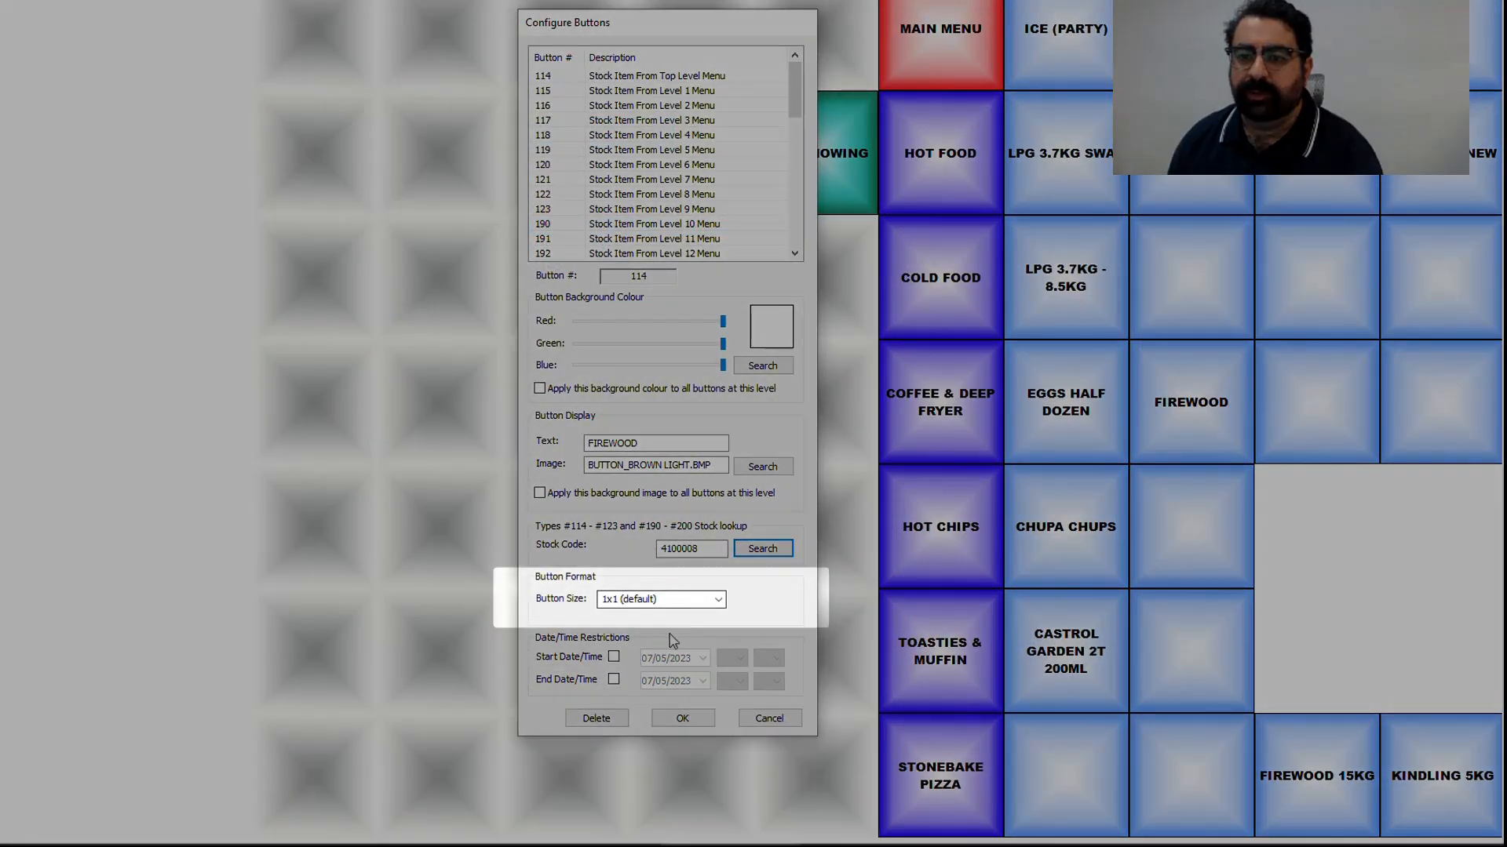
click(690, 598)
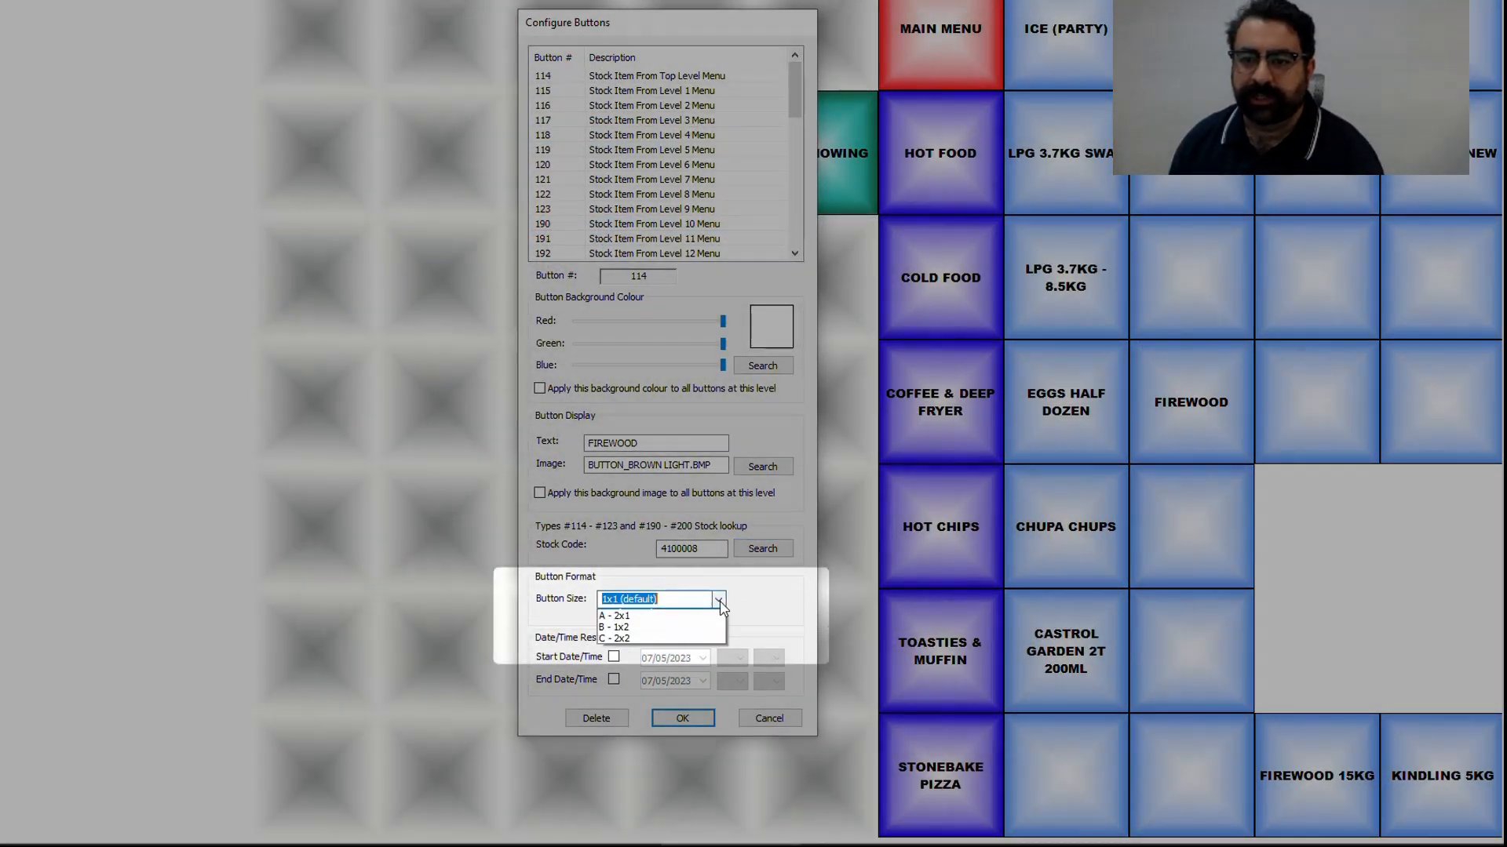
click(719, 601)
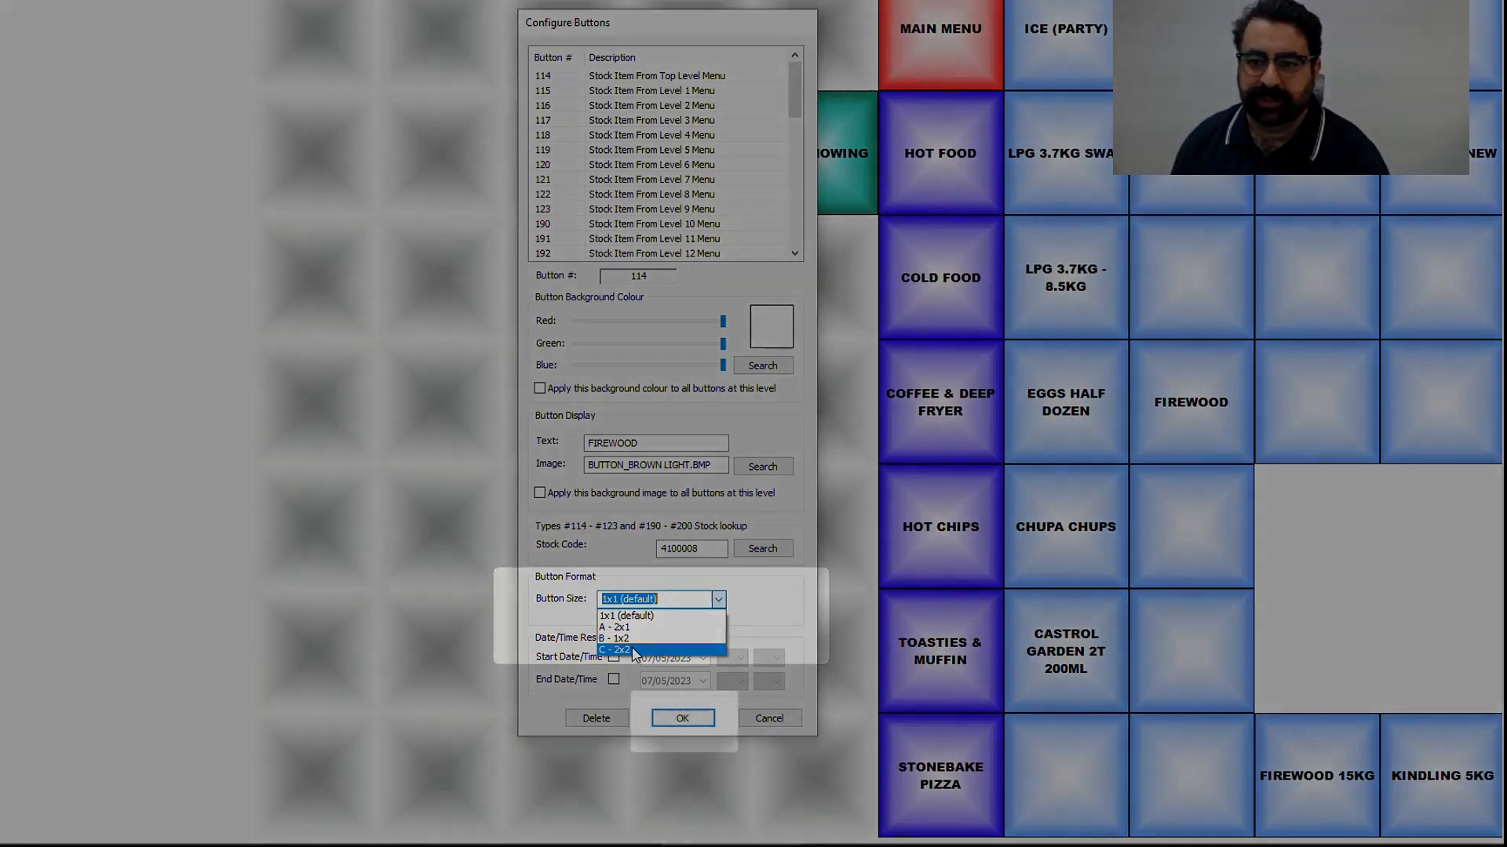
click(634, 650)
click(682, 718)
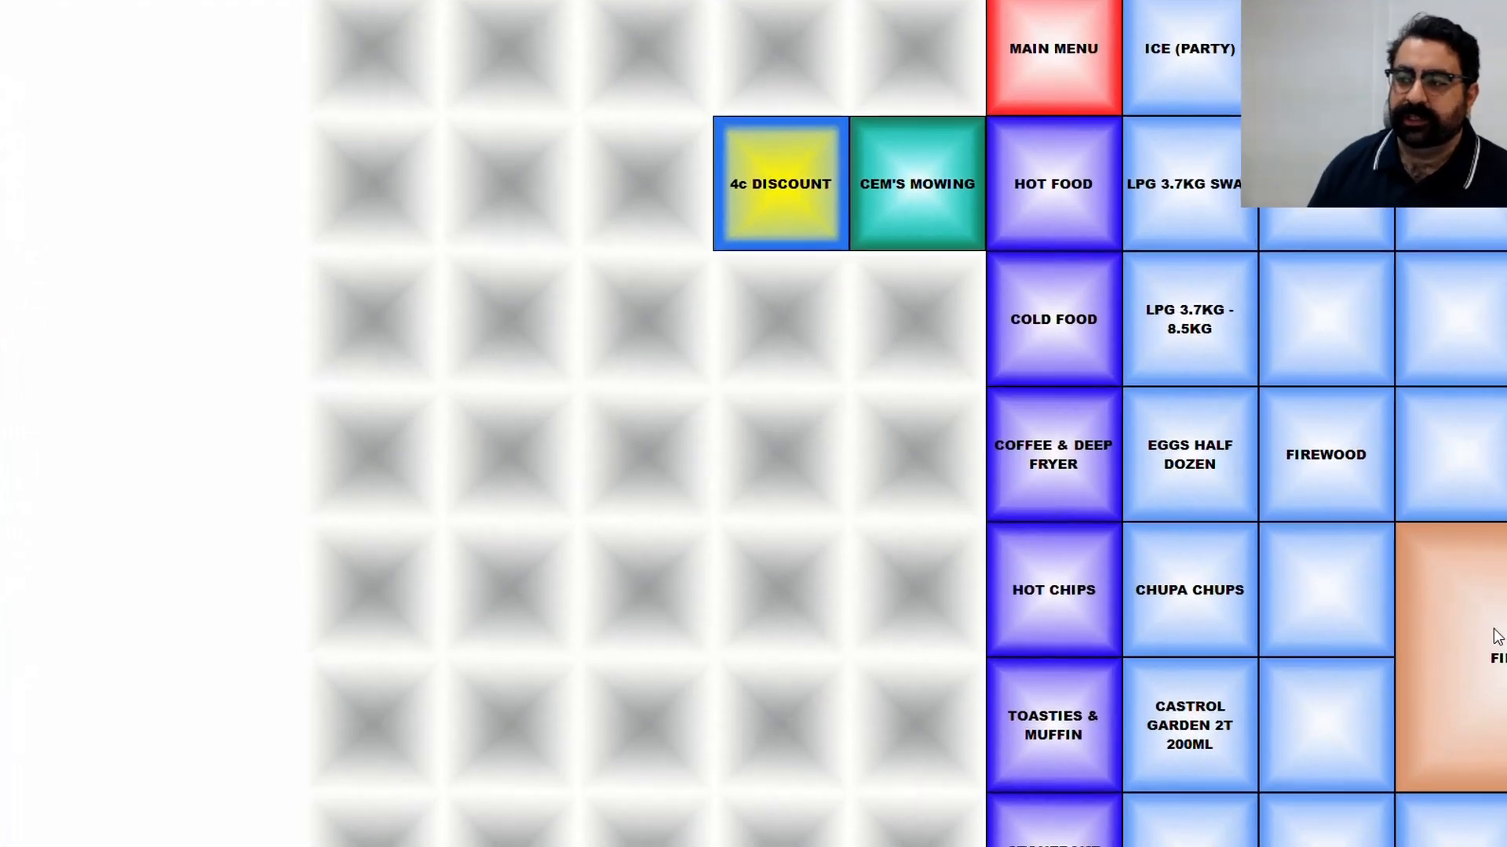
Step: Reopen the large FIREWOOD button's configuration and enable its start and end date/time restrictions
double_click(1497, 636)
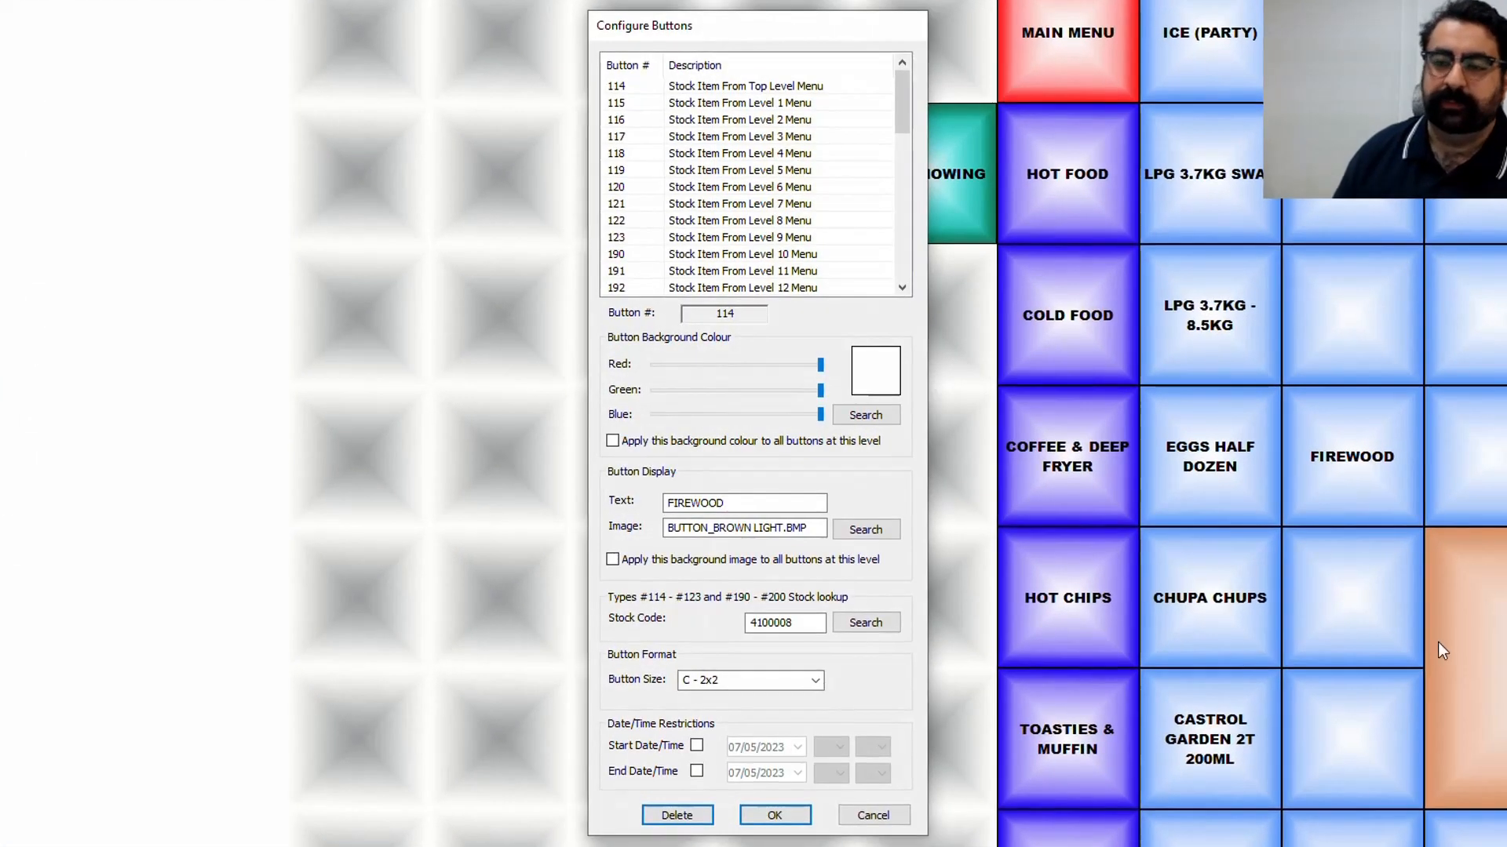
click(697, 746)
click(696, 771)
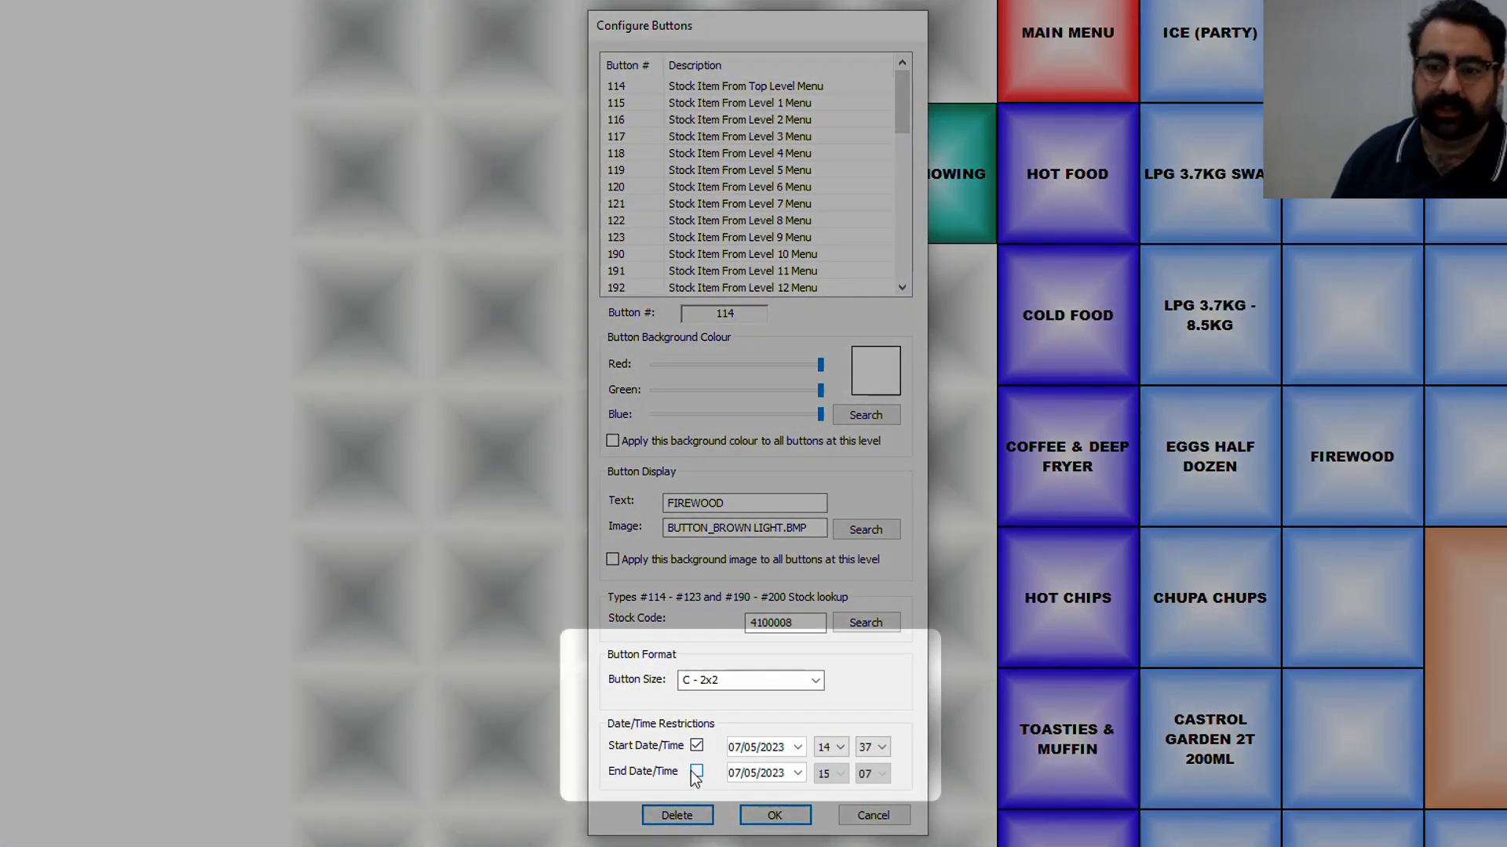
click(736, 772)
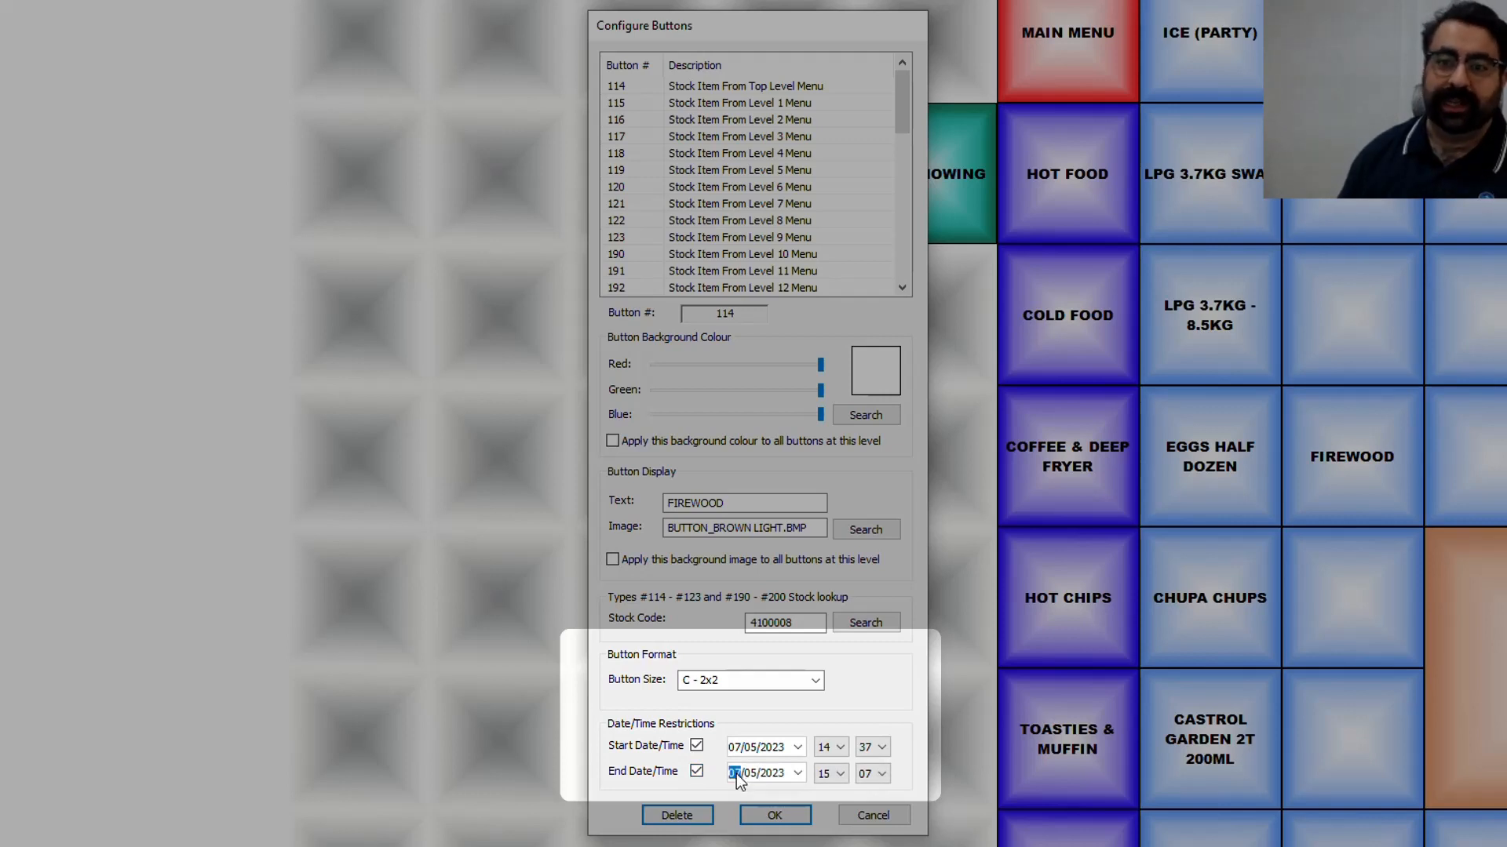